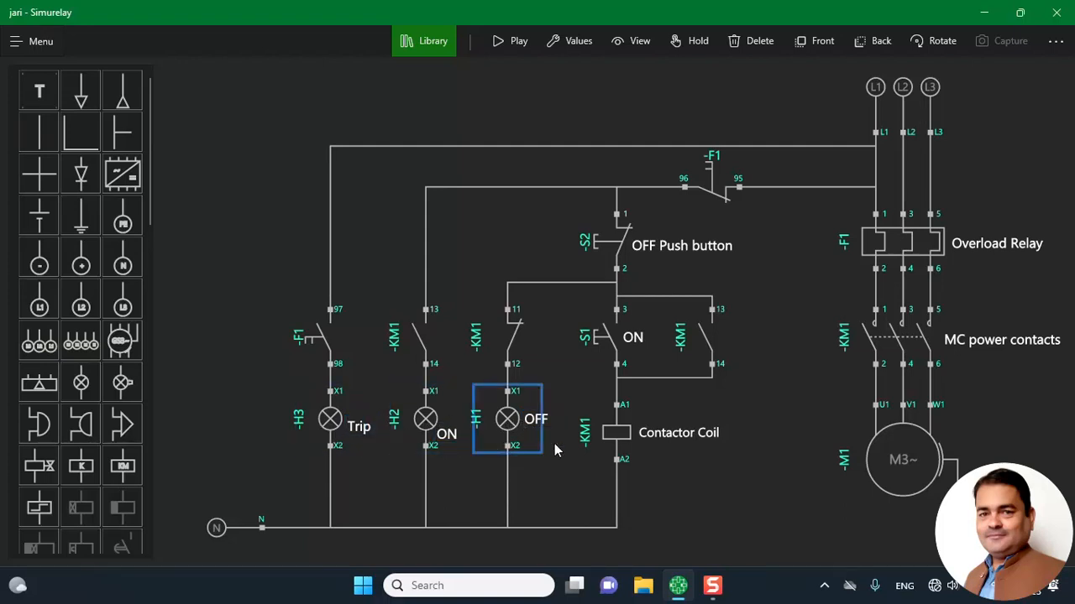
# Simulate the finished starter circuit, switching the motor on with S1, tripping and resetting overload relay F1, and restarting with S1
pyautogui.click(509, 42)
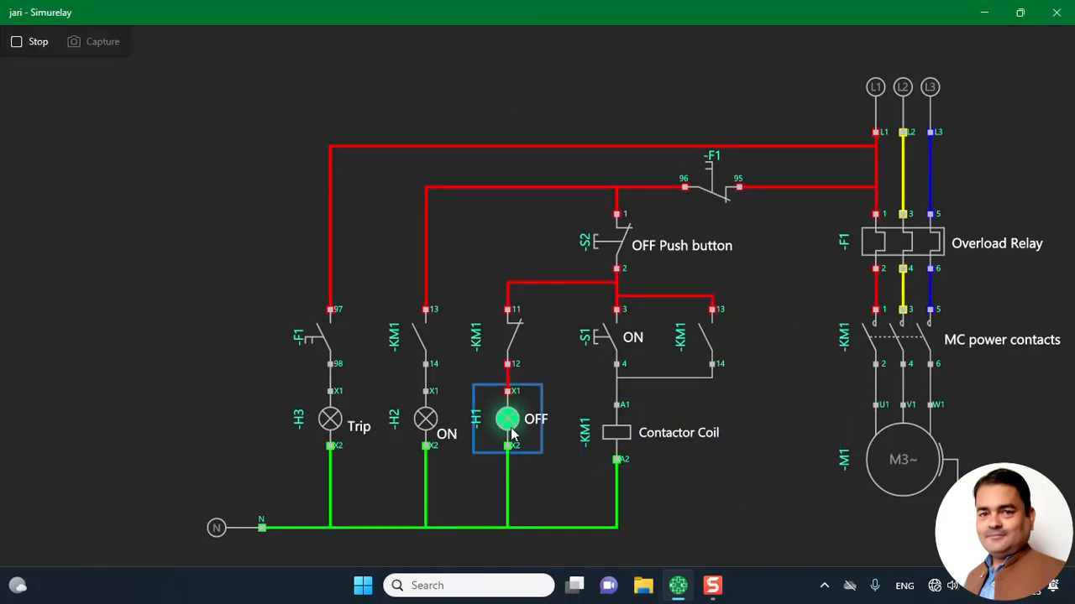
pyautogui.click(594, 346)
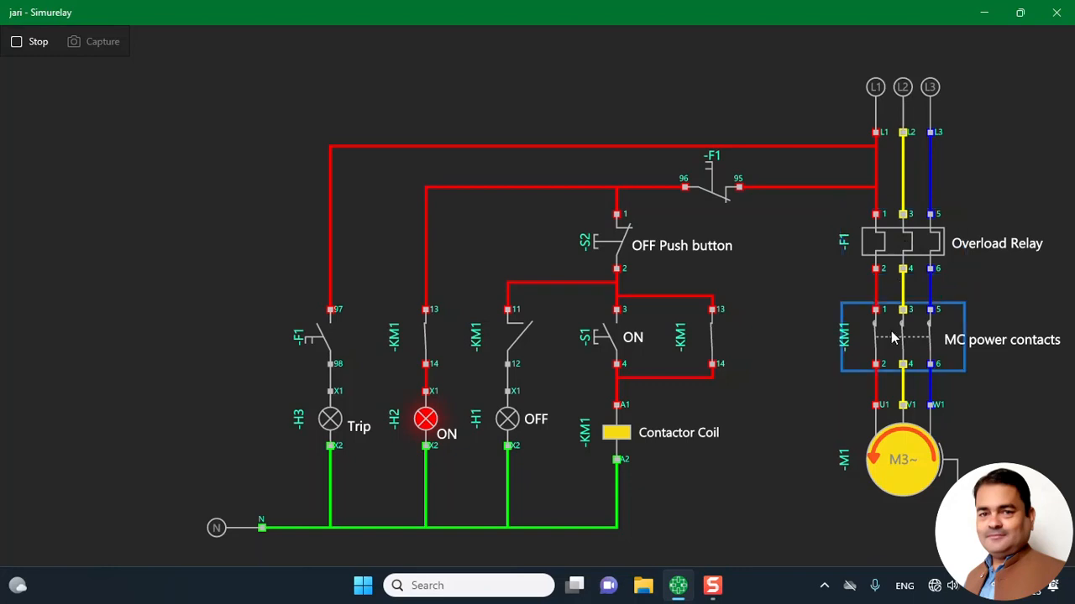
pyautogui.click(905, 243)
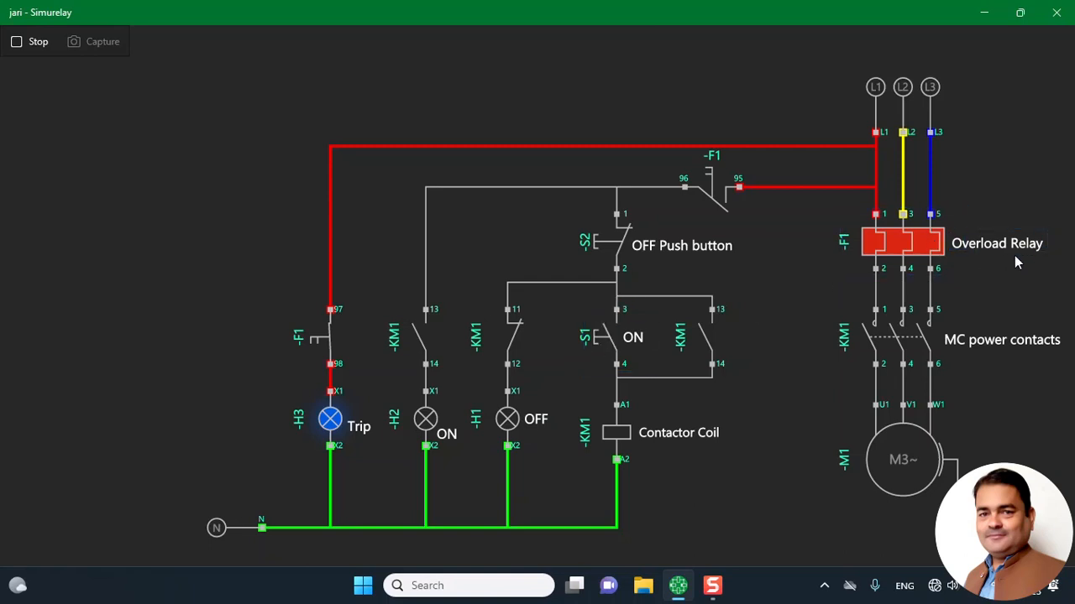
pyautogui.click(916, 245)
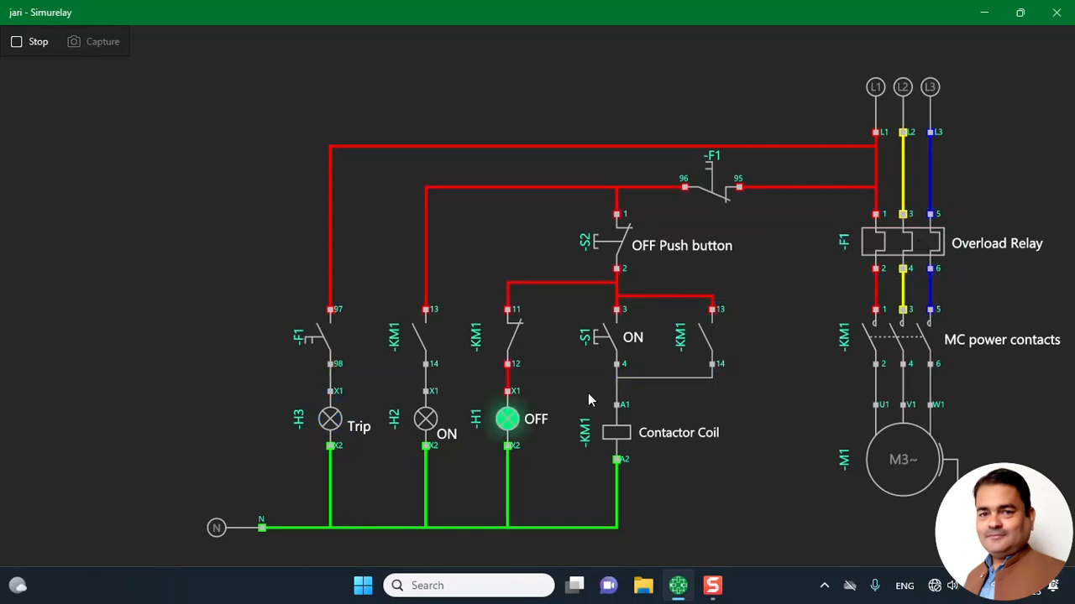
pyautogui.click(595, 339)
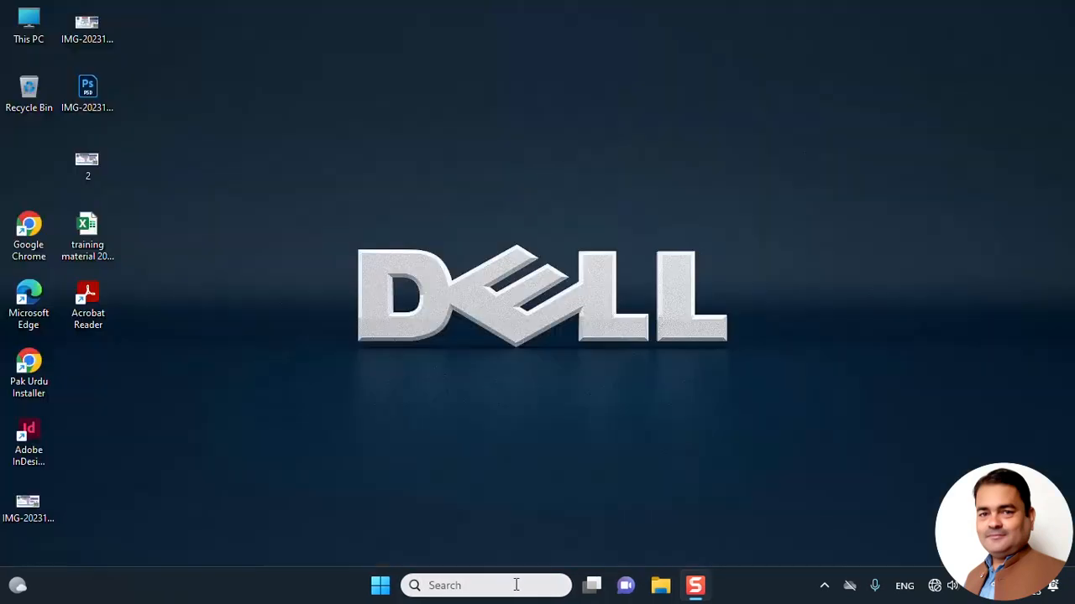
# Open Simurelay with a blank drawing and place a three-phase M3~ motor in its lower-right area
pyautogui.click(513, 587)
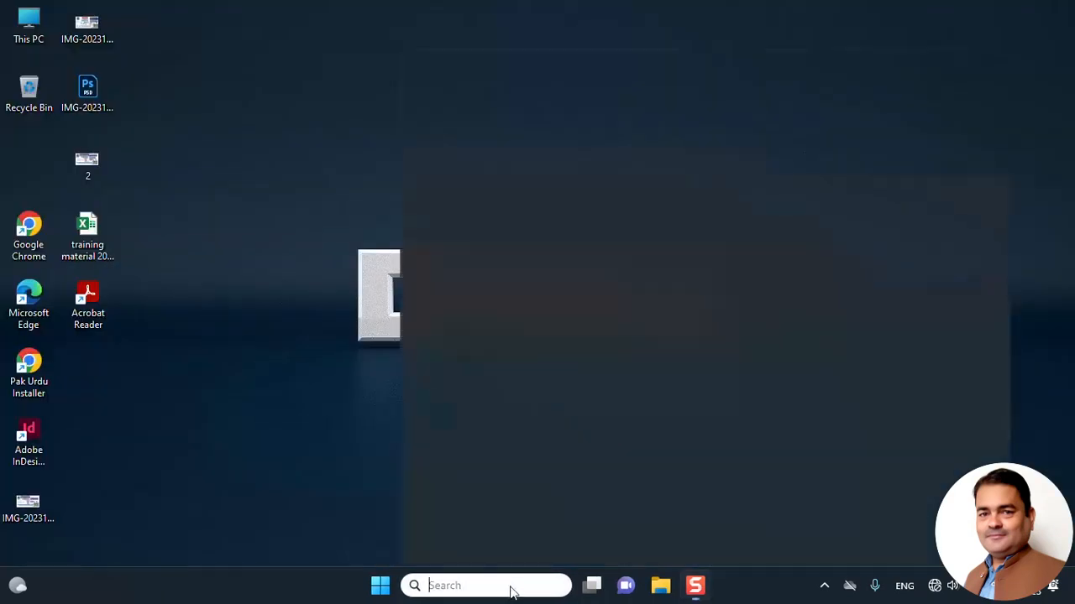
pyautogui.click(469, 173)
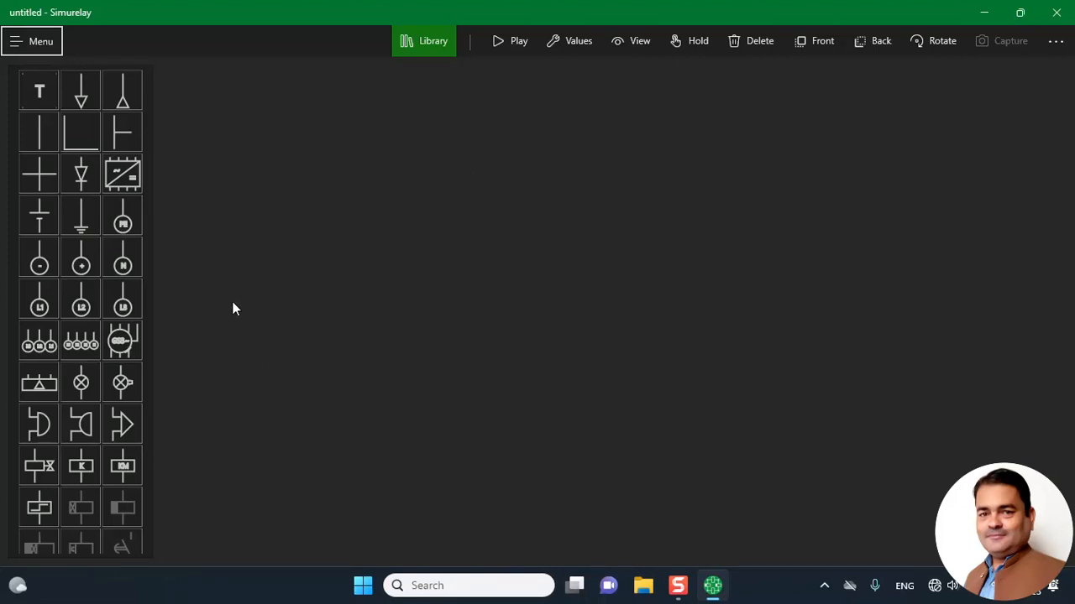
pyautogui.moveTo(148, 201); pyautogui.dragTo(131, 550)
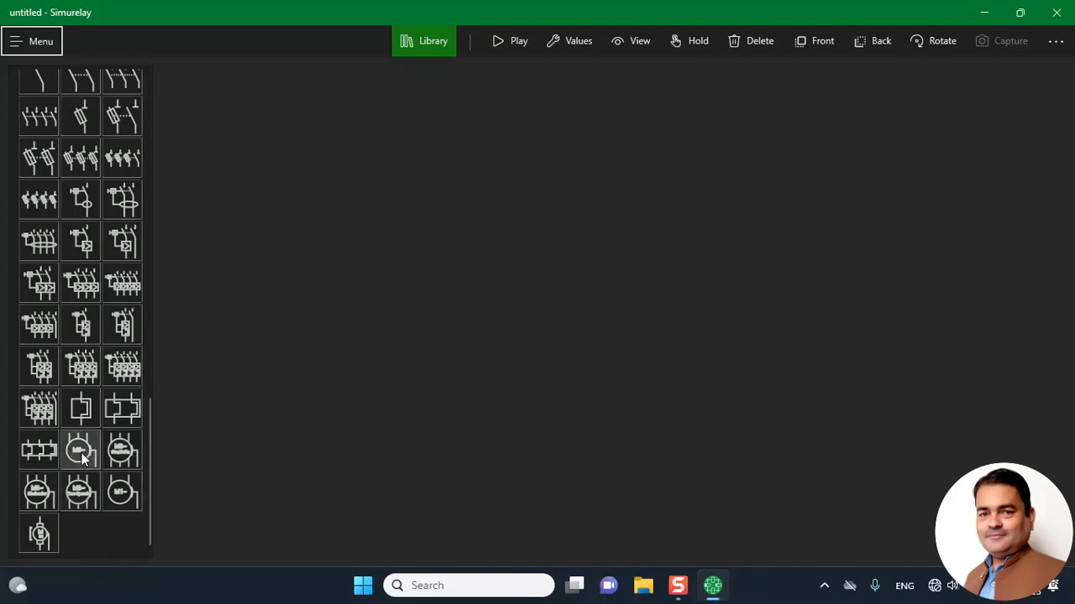
pyautogui.moveTo(81, 449); pyautogui.dragTo(788, 439)
pyautogui.scroll(-2, 788, 439)
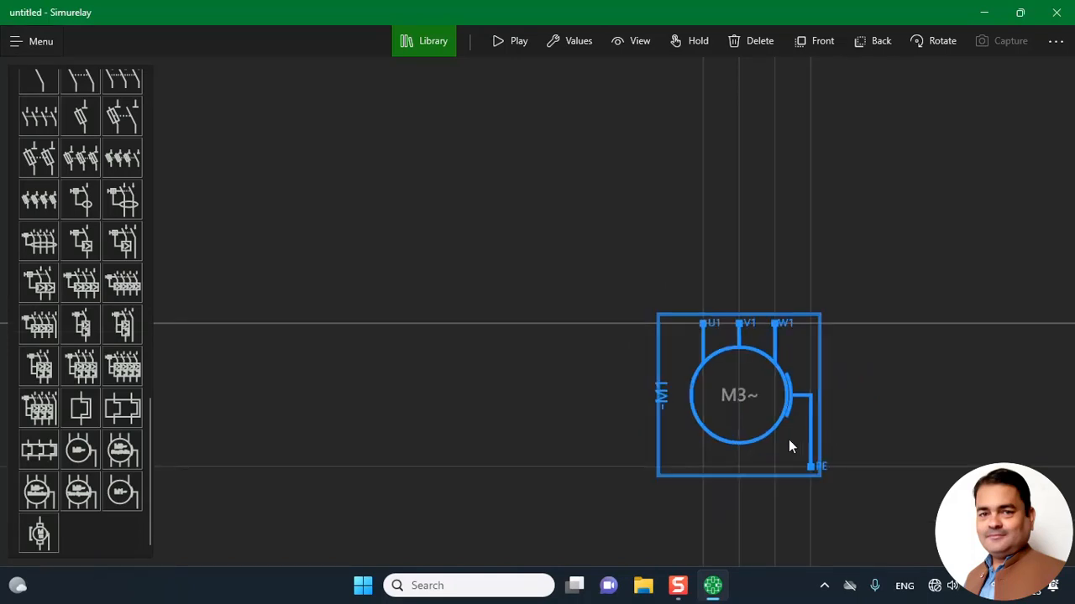
pyautogui.scroll(-1, 789, 447)
pyautogui.click(789, 447)
pyautogui.moveTo(701, 392); pyautogui.dragTo(904, 486)
pyautogui.click(471, 401)
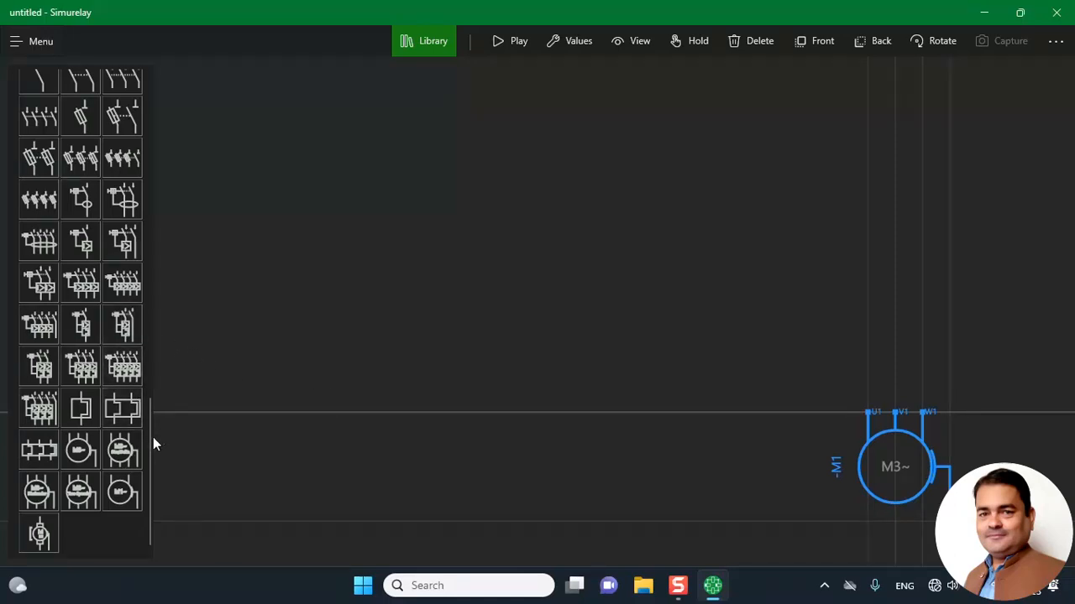
# Place a three-phase L1-L2-L3 supply, rotate it 180 degrees, and align it above the motor's terminals near the top of the drawing
pyautogui.moveTo(149, 438); pyautogui.dragTo(136, 129)
pyautogui.click(38, 311)
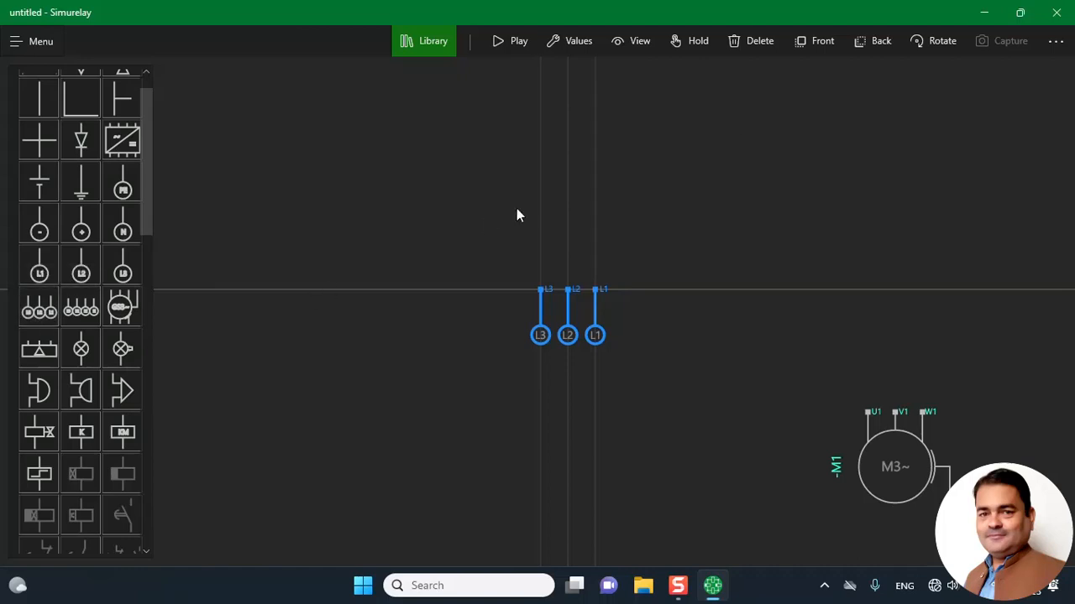
pyautogui.click(945, 40)
pyautogui.click(945, 41)
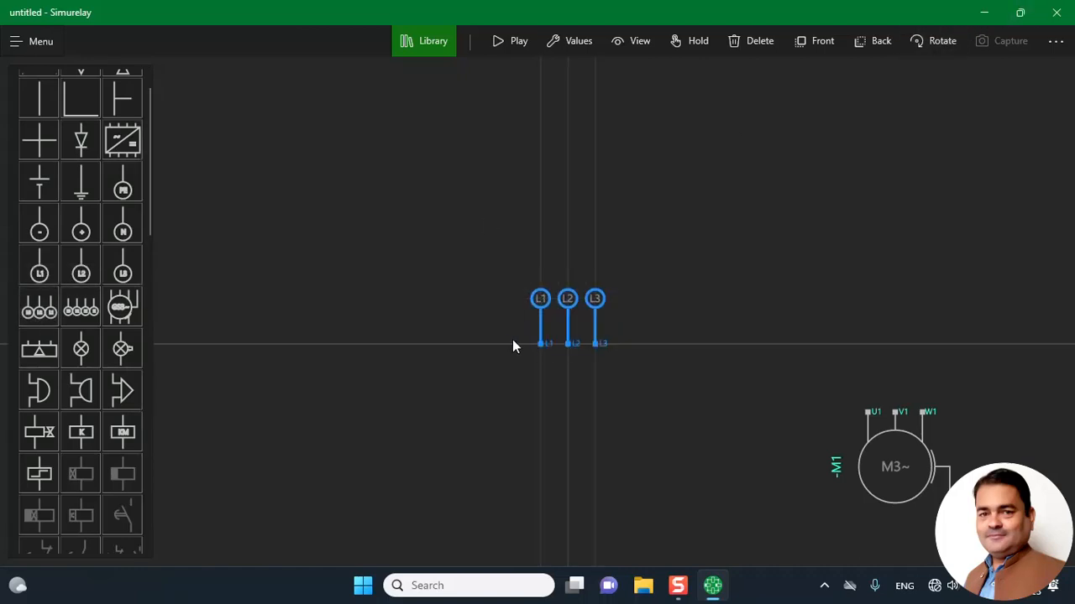
pyautogui.moveTo(569, 300); pyautogui.dragTo(894, 101)
pyautogui.click(563, 287)
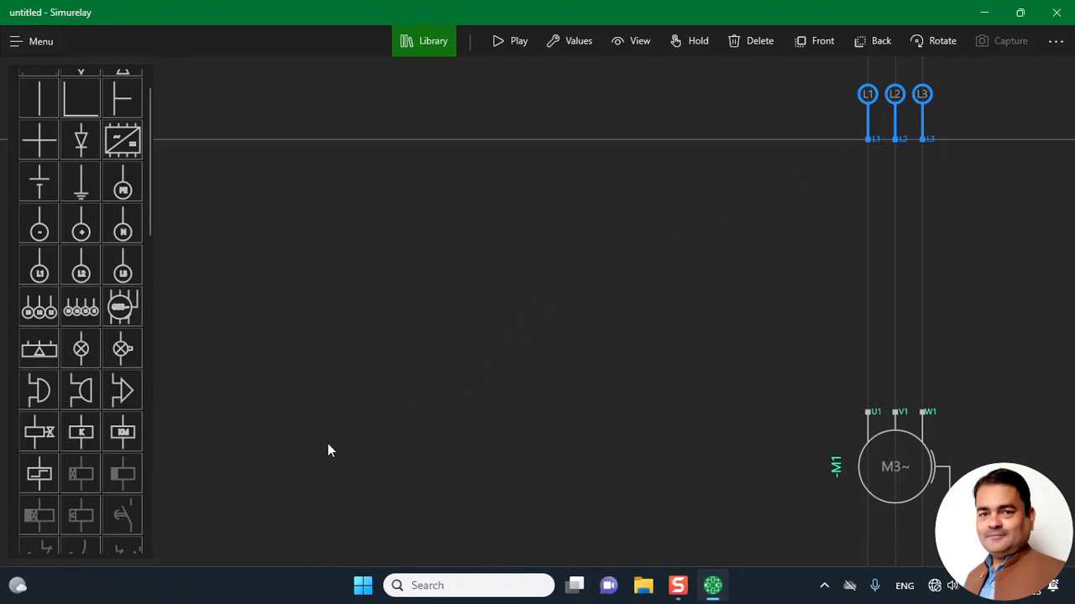
# Place a three-pole KM1 power contact directly above the motor and a KM contactor coil to the left of the motor
pyautogui.moveTo(147, 204); pyautogui.dragTo(149, 388)
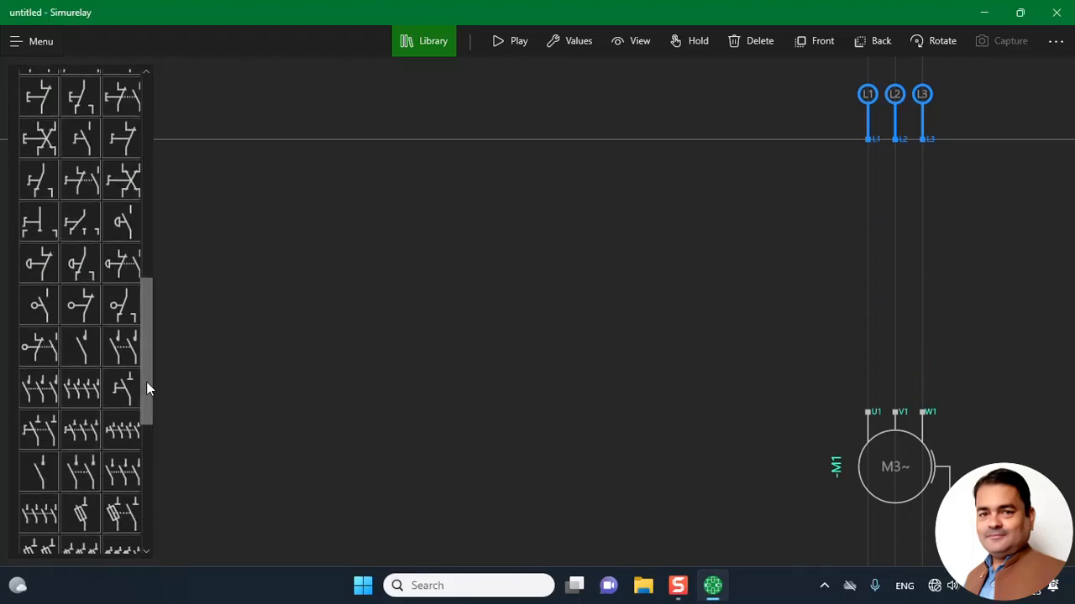
pyautogui.click(44, 399)
pyautogui.moveTo(576, 311); pyautogui.dragTo(894, 331)
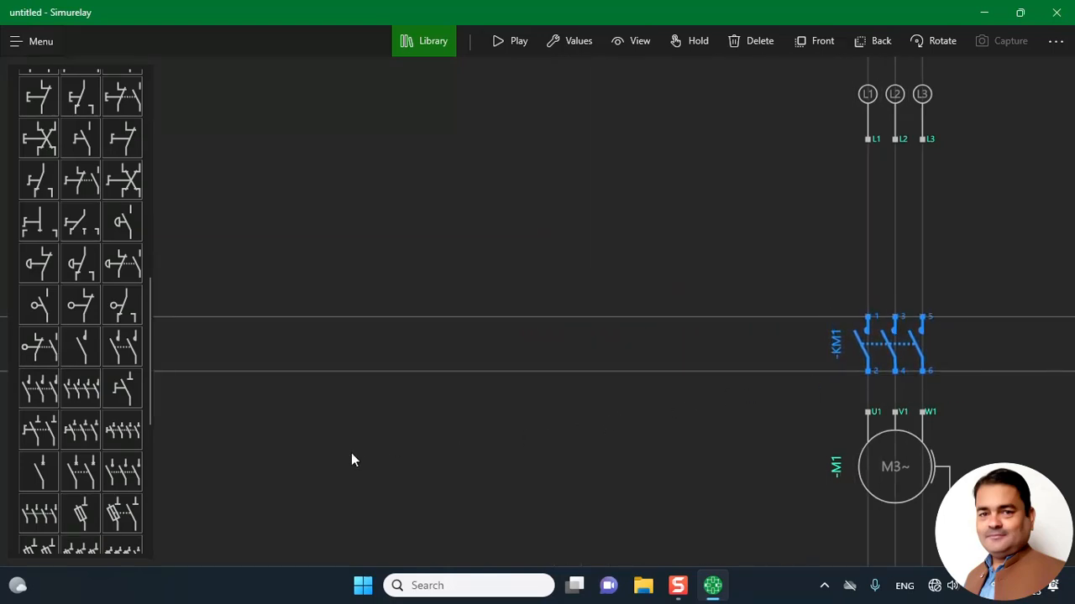
pyautogui.moveTo(147, 378); pyautogui.dragTo(136, 237)
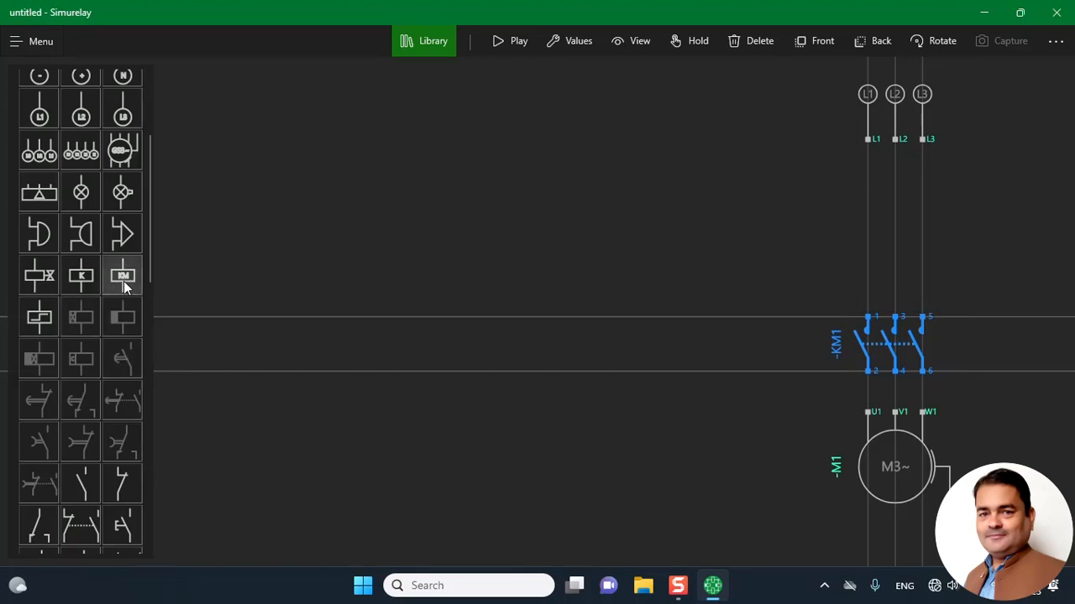
pyautogui.moveTo(122, 276); pyautogui.dragTo(604, 443)
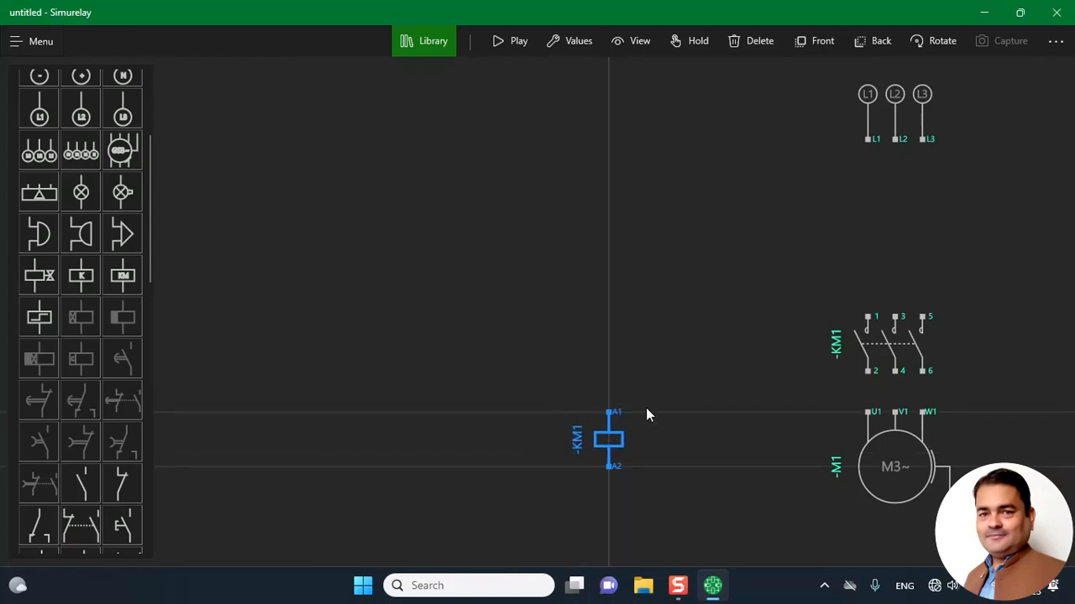
# Wire supply terminals L1, L2 and L3 to KM1 power contact terminals 1, 3 and 5
pyautogui.click(868, 140)
pyautogui.click(868, 318)
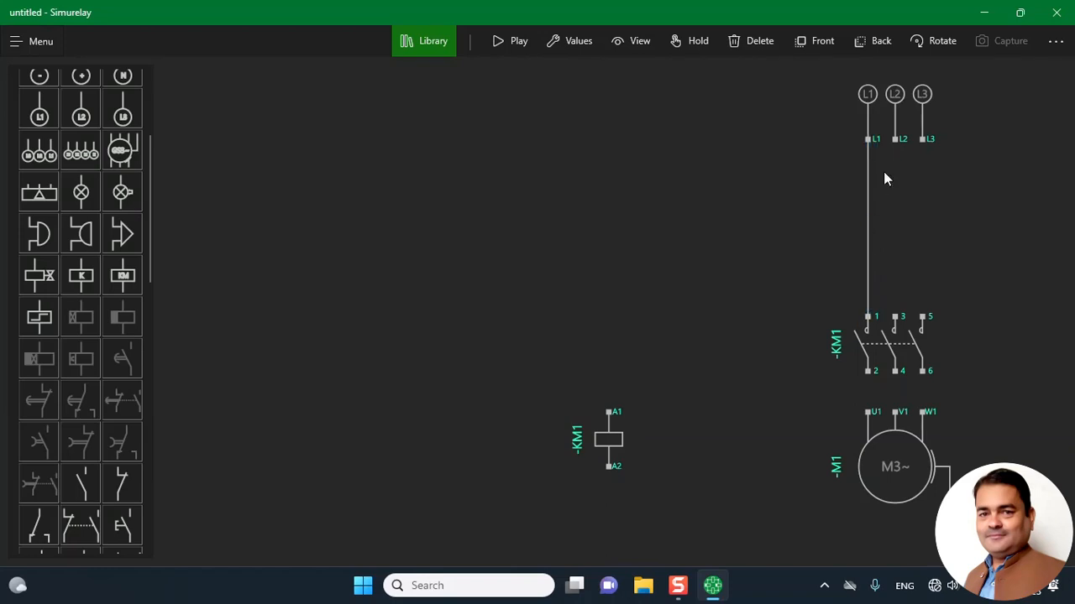
pyautogui.click(897, 141)
pyautogui.click(895, 319)
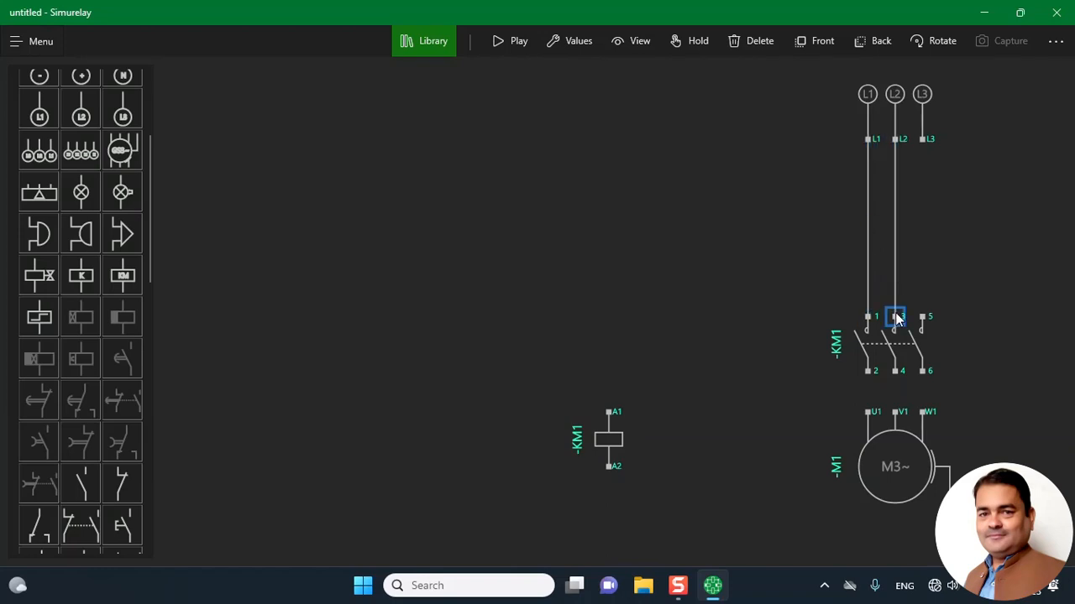
pyautogui.click(924, 141)
pyautogui.click(924, 318)
# Wire KM1 power contact terminals 6, 4 and 2 to motor terminals W1, V1 and U1
pyautogui.click(923, 371)
pyautogui.click(923, 412)
pyautogui.click(895, 371)
pyautogui.click(895, 413)
pyautogui.click(868, 371)
pyautogui.click(868, 412)
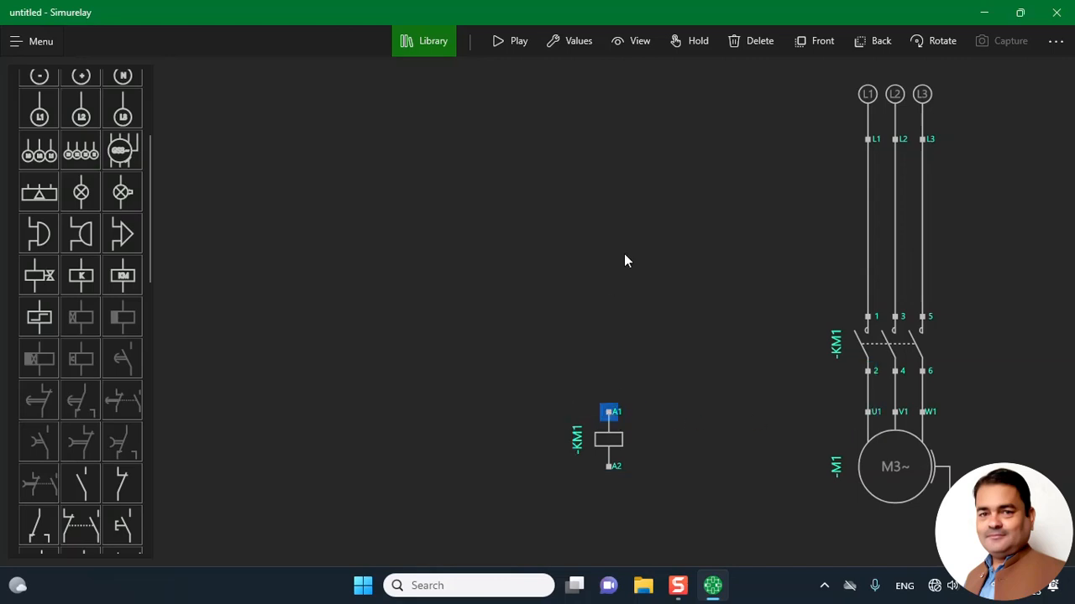
# Wire coil terminal A1 to supply L1, and place a neutral source N, rotated to horizontal, just below the coil
pyautogui.click(868, 139)
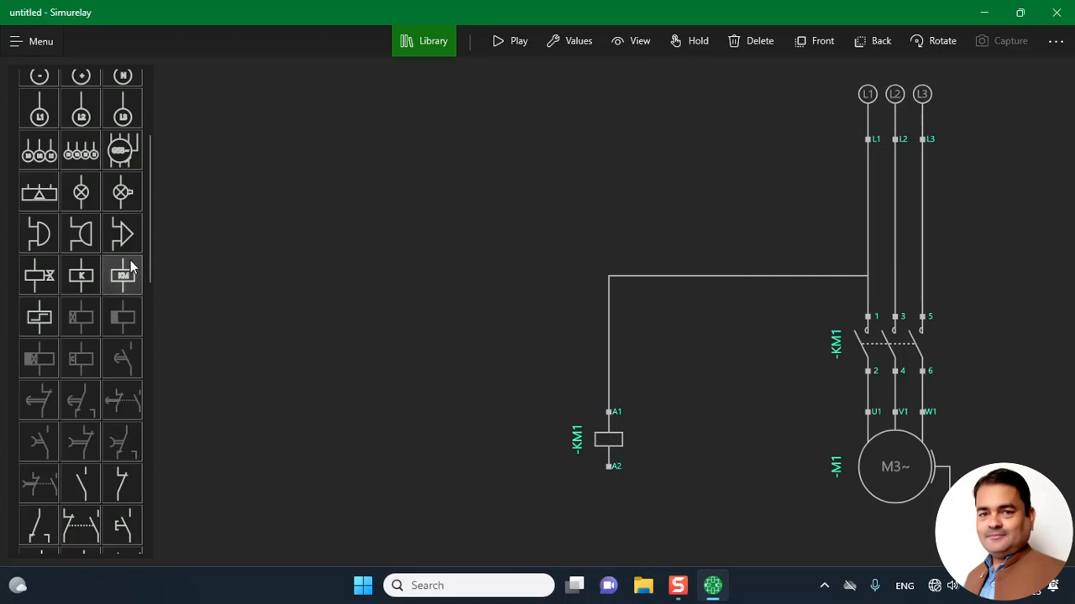
pyautogui.moveTo(148, 251); pyautogui.dragTo(143, 211)
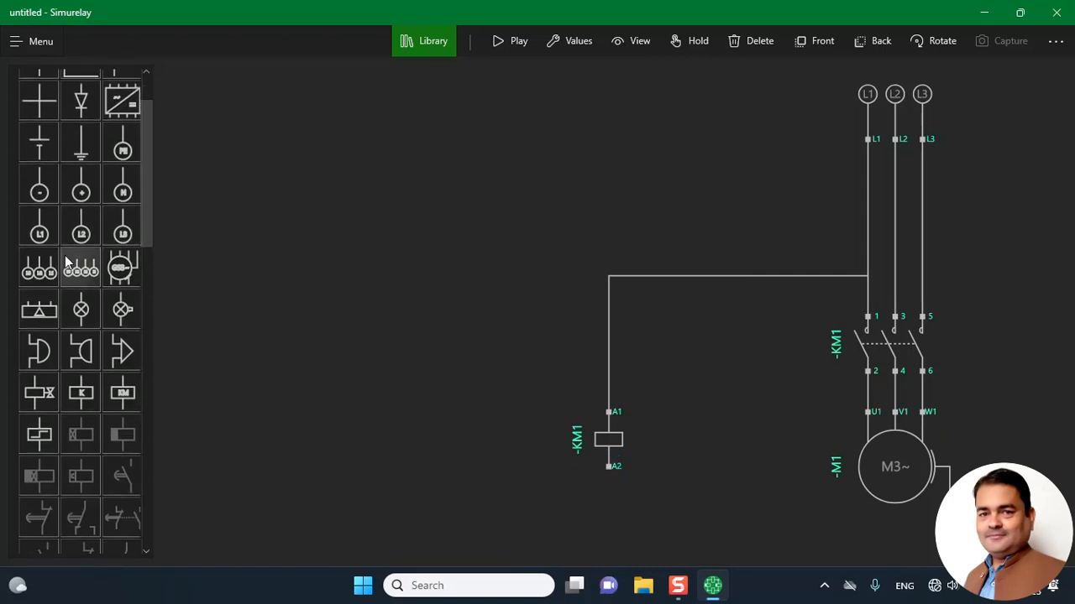
pyautogui.moveTo(123, 189); pyautogui.dragTo(540, 313)
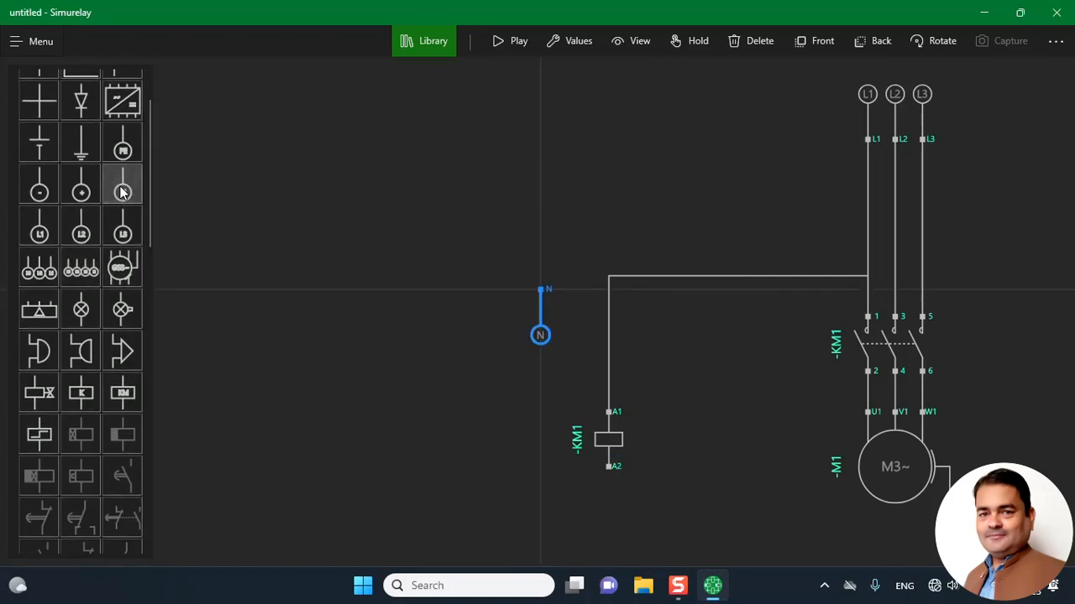
pyautogui.click(943, 40)
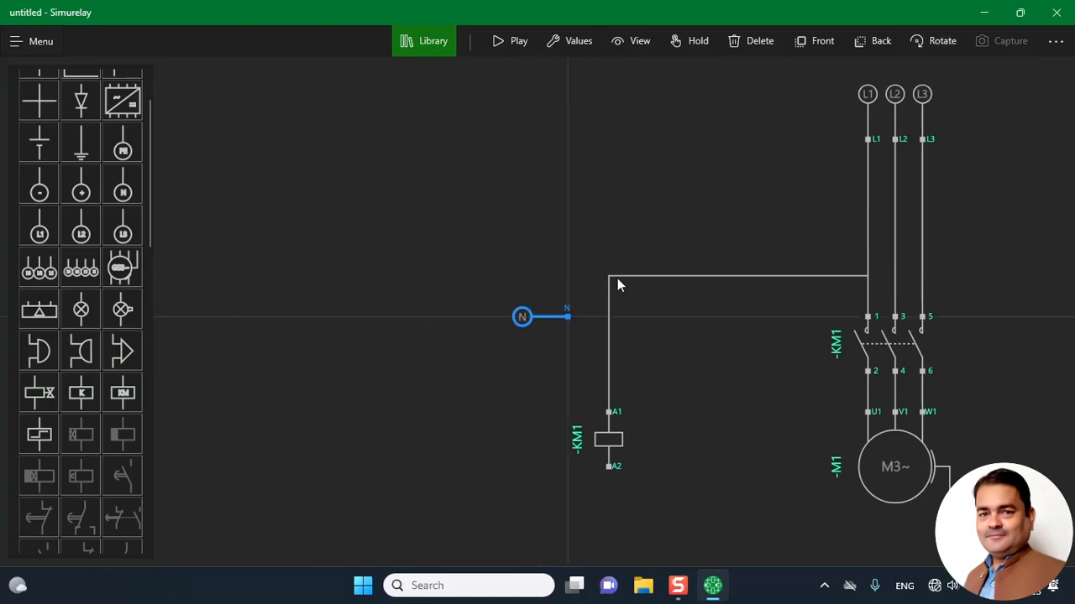
pyautogui.moveTo(518, 332); pyautogui.dragTo(547, 509)
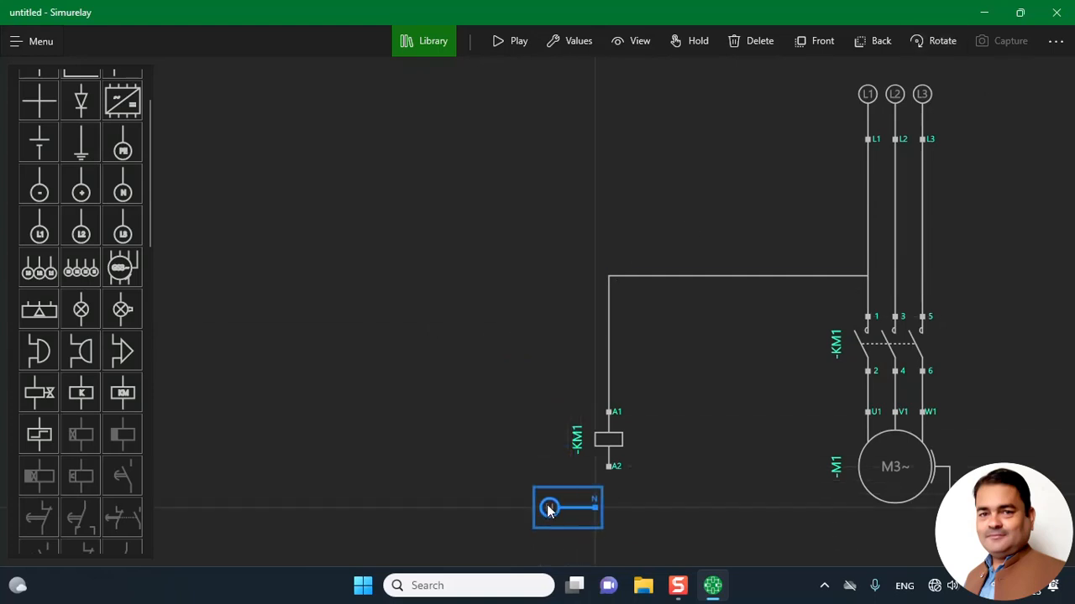
# Delete the wire between the coil and L1, and place a normally open push button directly above the coil
pyautogui.click(610, 342)
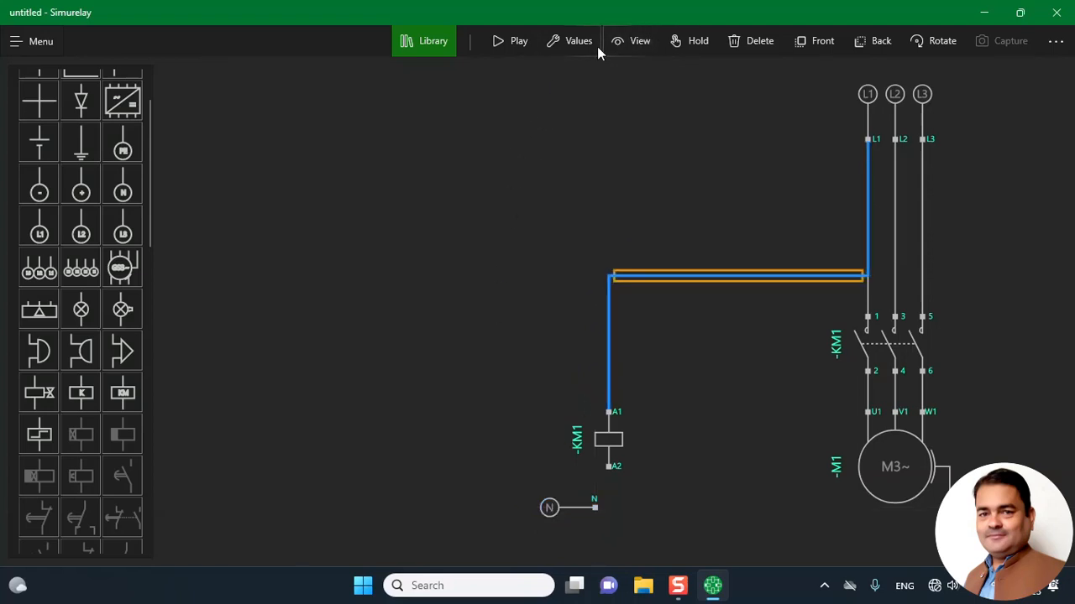
pyautogui.click(748, 41)
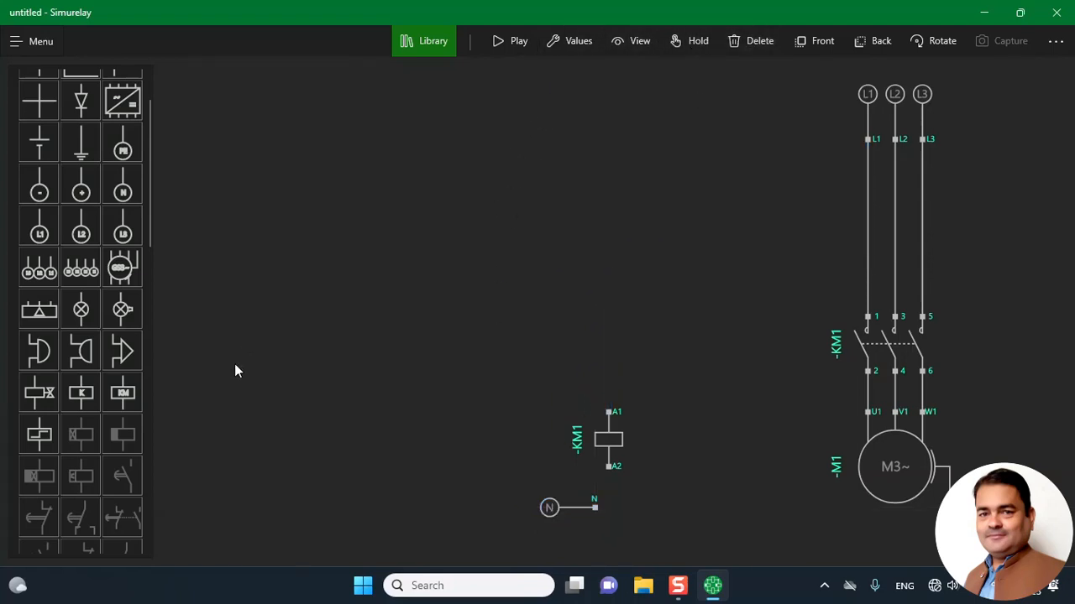
pyautogui.moveTo(149, 221); pyautogui.dragTo(141, 314)
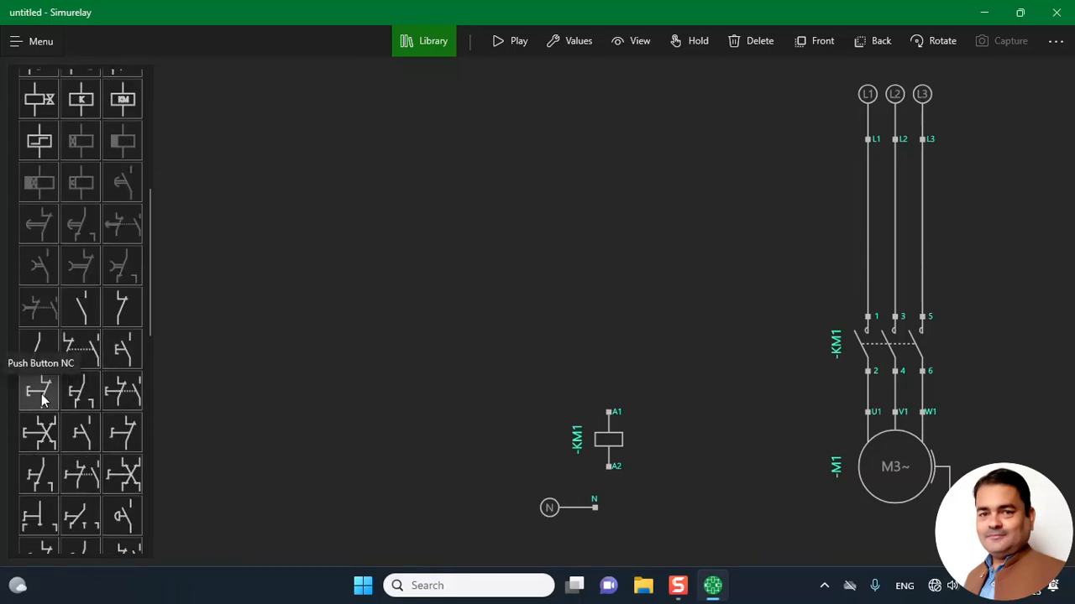
pyautogui.click(118, 352)
pyautogui.moveTo(550, 322); pyautogui.dragTo(600, 346)
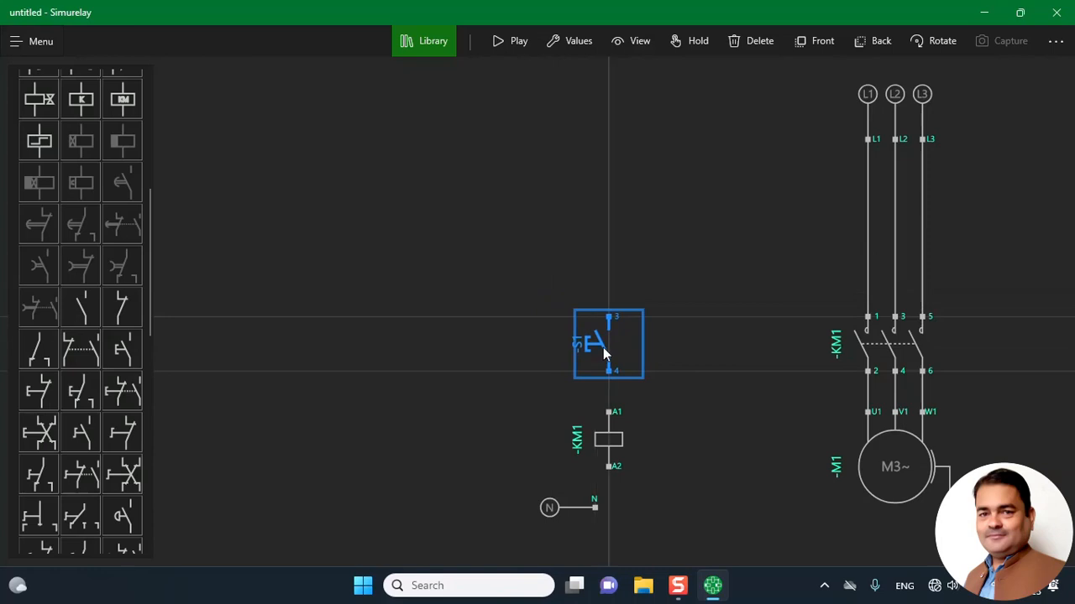
# Wire push button terminal 4 to coil A1, coil A2 to neutral N, and push button terminal 3 to supply L1
pyautogui.click(610, 374)
pyautogui.click(609, 411)
pyautogui.click(610, 466)
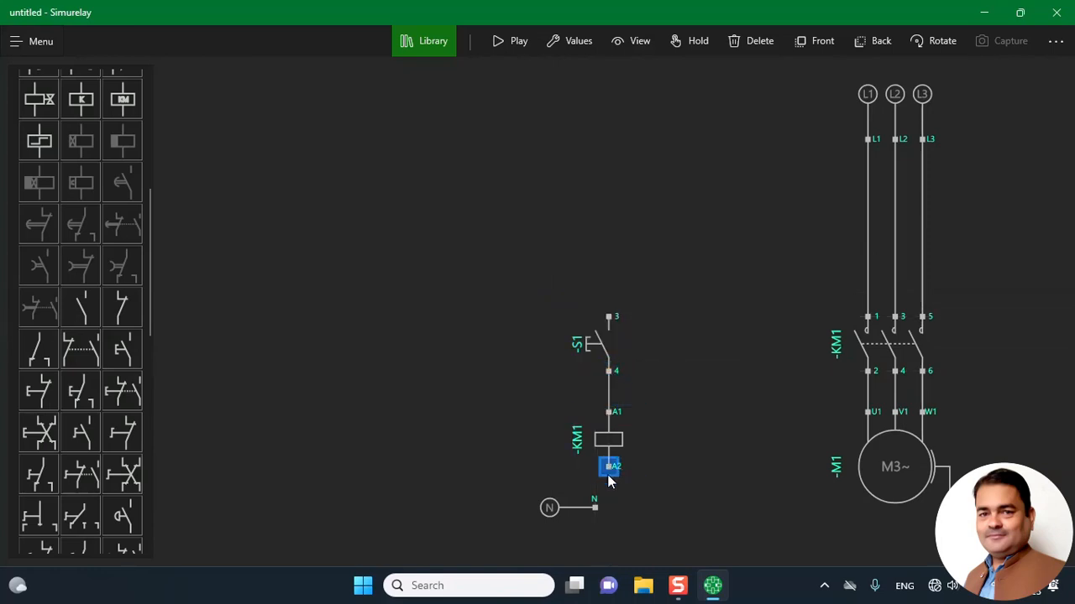
pyautogui.click(596, 508)
pyautogui.click(609, 317)
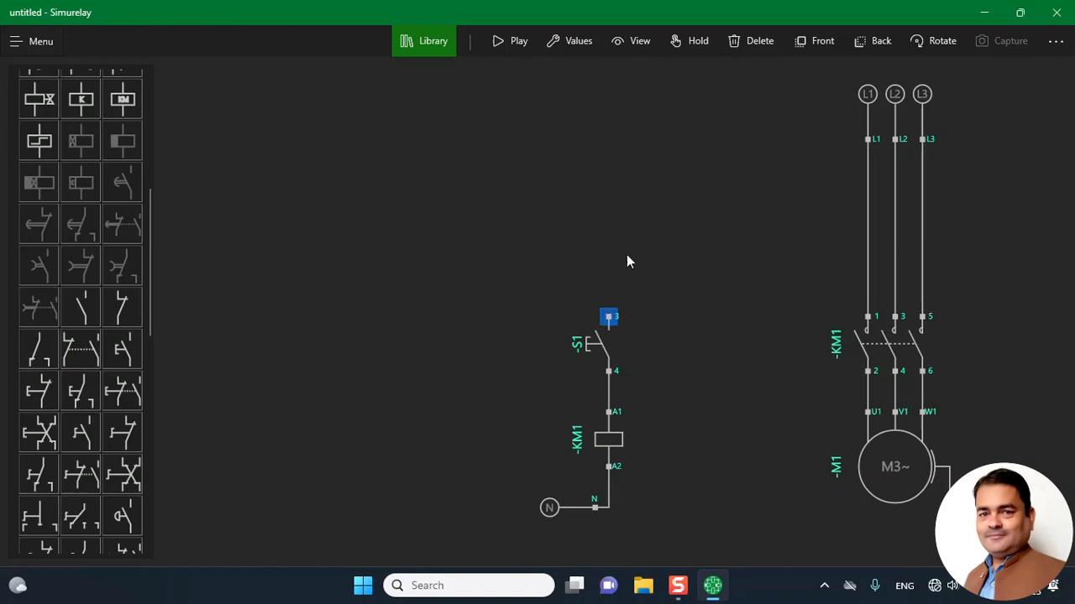
pyautogui.click(868, 141)
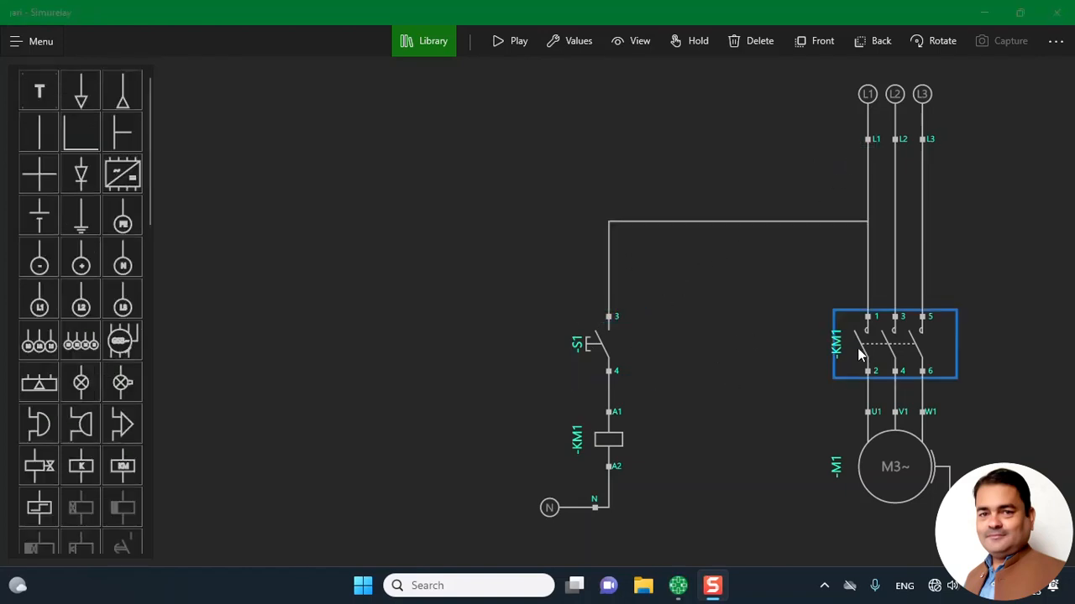
# Run the simulation and operate push button S1 twice to test how it energises the KM1 coil and motor
pyautogui.click(509, 40)
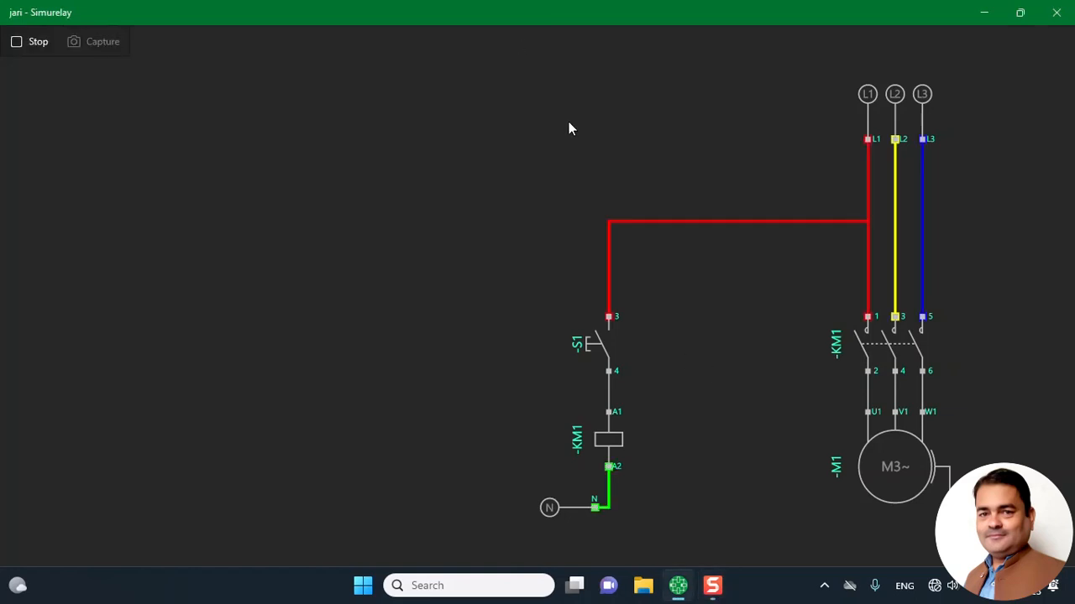
pyautogui.click(585, 346)
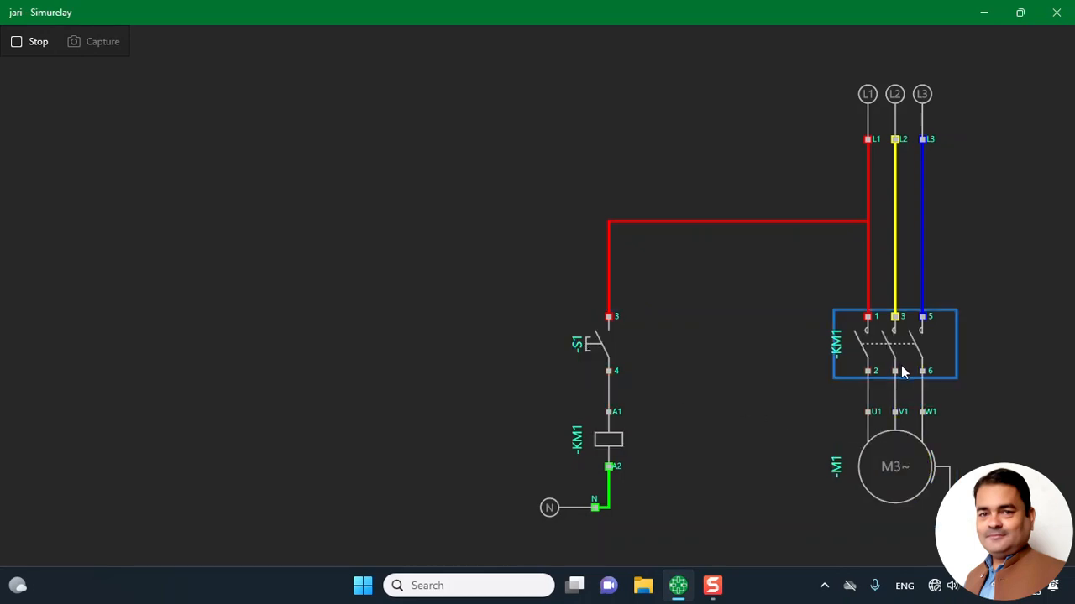
pyautogui.click(586, 349)
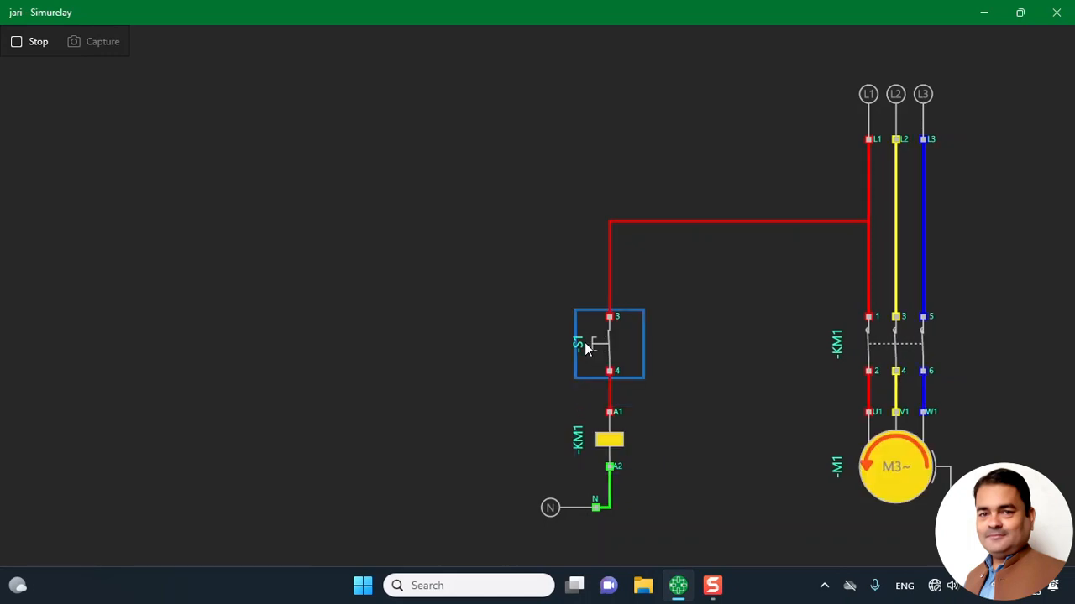
# Operate push button S1 once more to test the motor and stop the simulation
pyautogui.moveTo(586, 344); pyautogui.dragTo(591, 336)
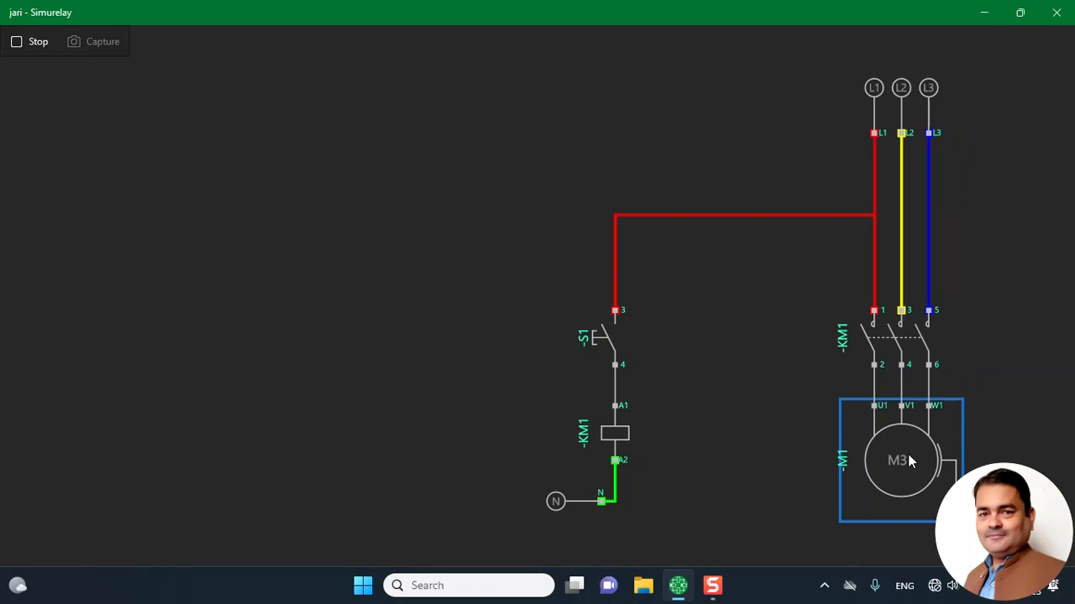
pyautogui.click(34, 44)
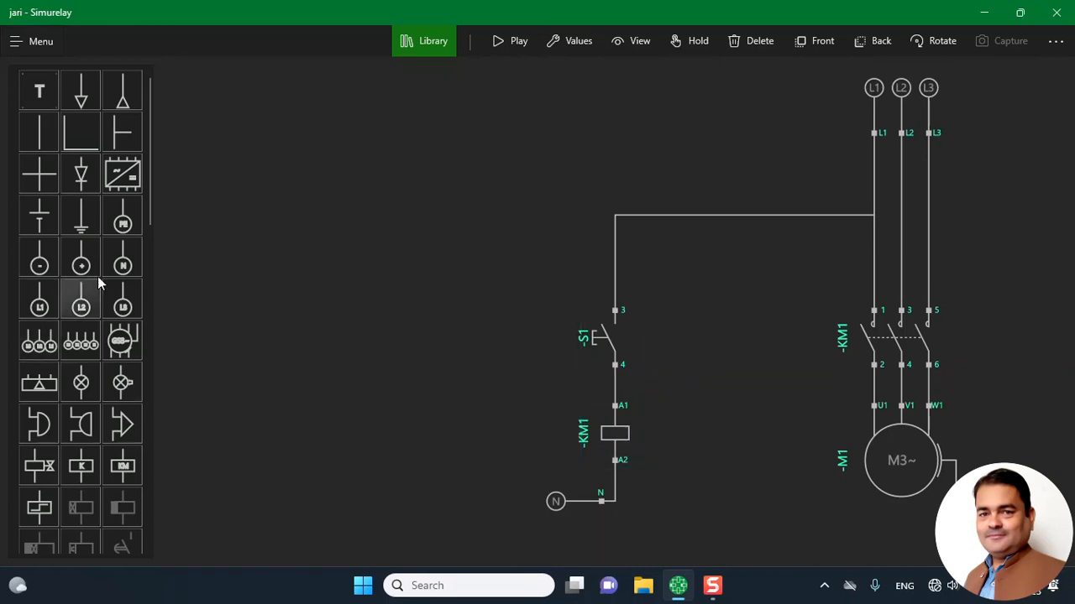
# Place a normally open contact beside push button S1 and wire it in parallel, terminal 13 to S1 terminal 3 and 14 to terminal 4
pyautogui.moveTo(148, 205); pyautogui.dragTo(162, 294)
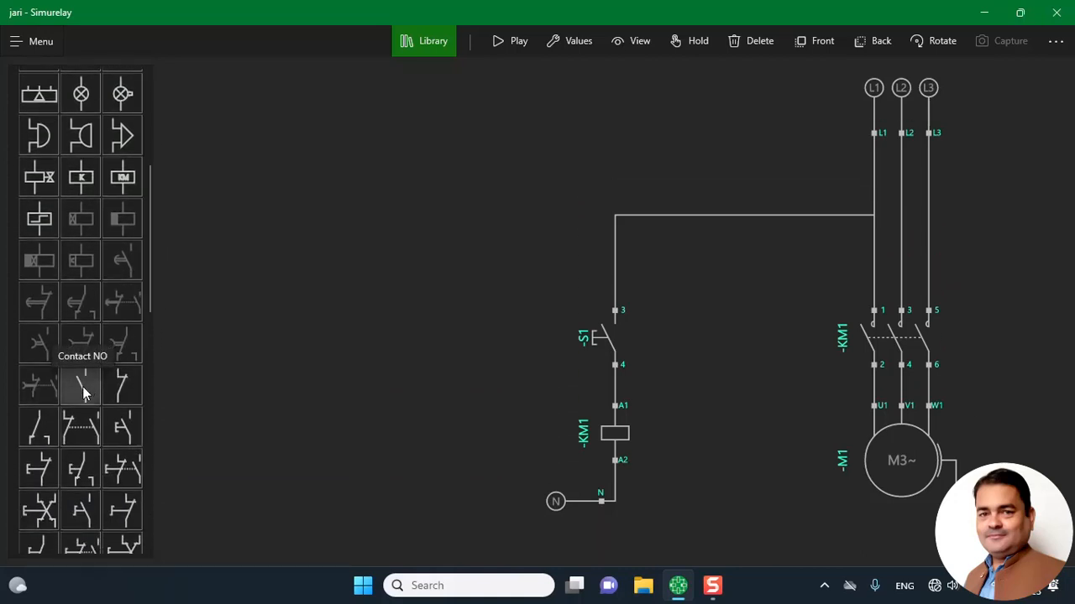
pyautogui.moveTo(81, 390); pyautogui.dragTo(715, 350)
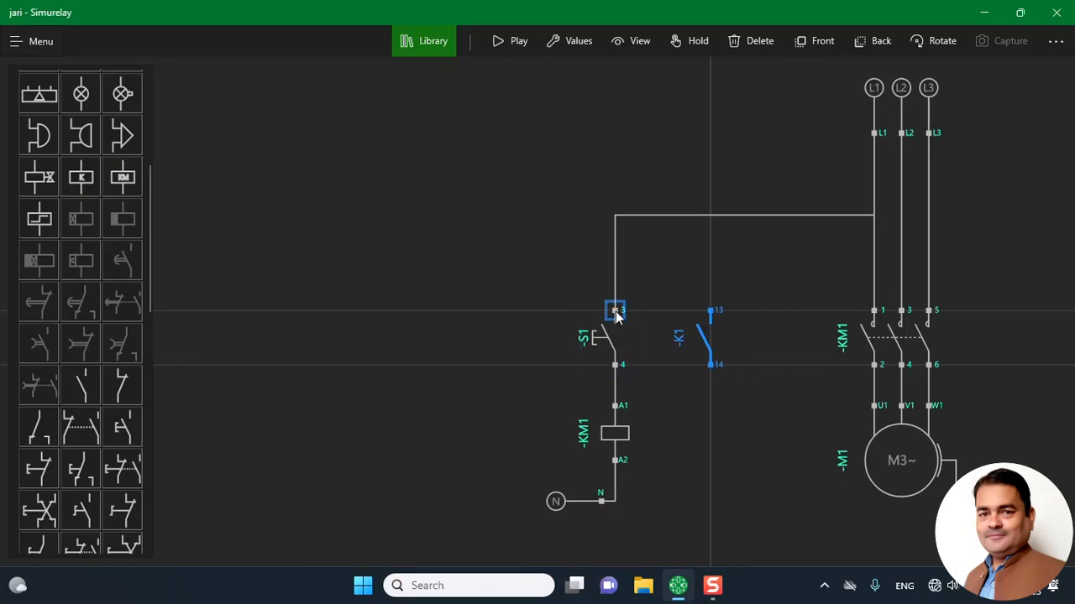
pyautogui.moveTo(618, 313); pyautogui.dragTo(711, 313)
pyautogui.moveTo(711, 365); pyautogui.dragTo(617, 375)
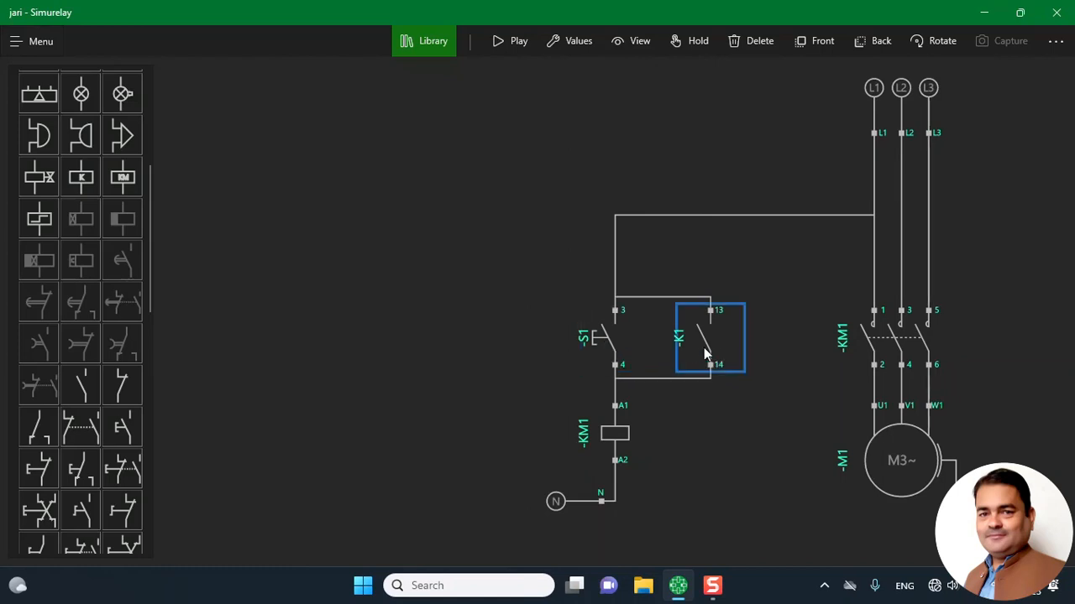
# Run the simulation, operate push button S1 to test the circuit with the K1 contact, and stop it
pyautogui.click(515, 43)
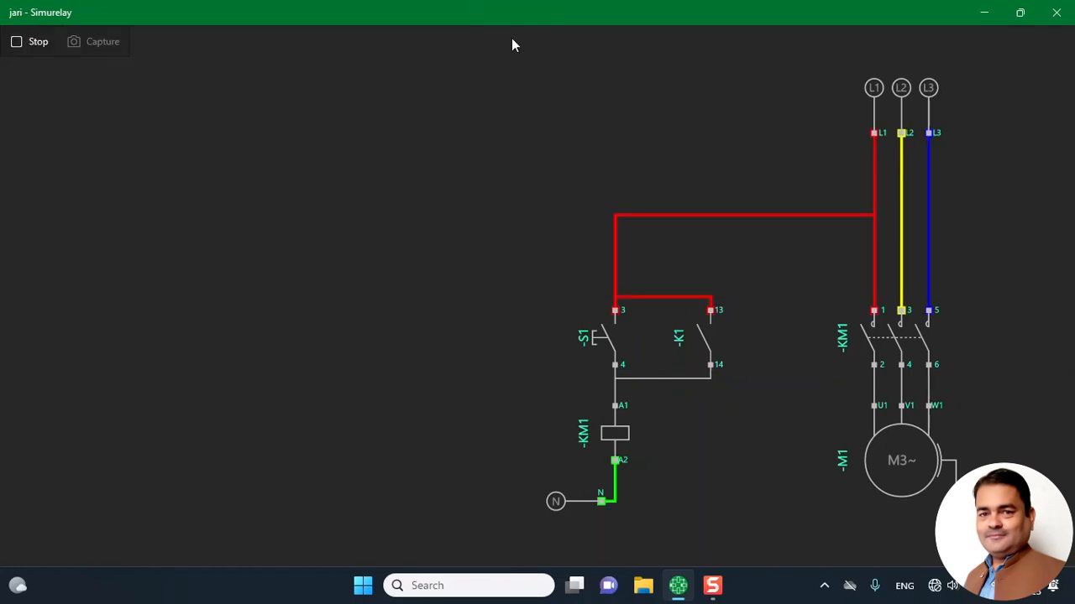
pyautogui.click(593, 343)
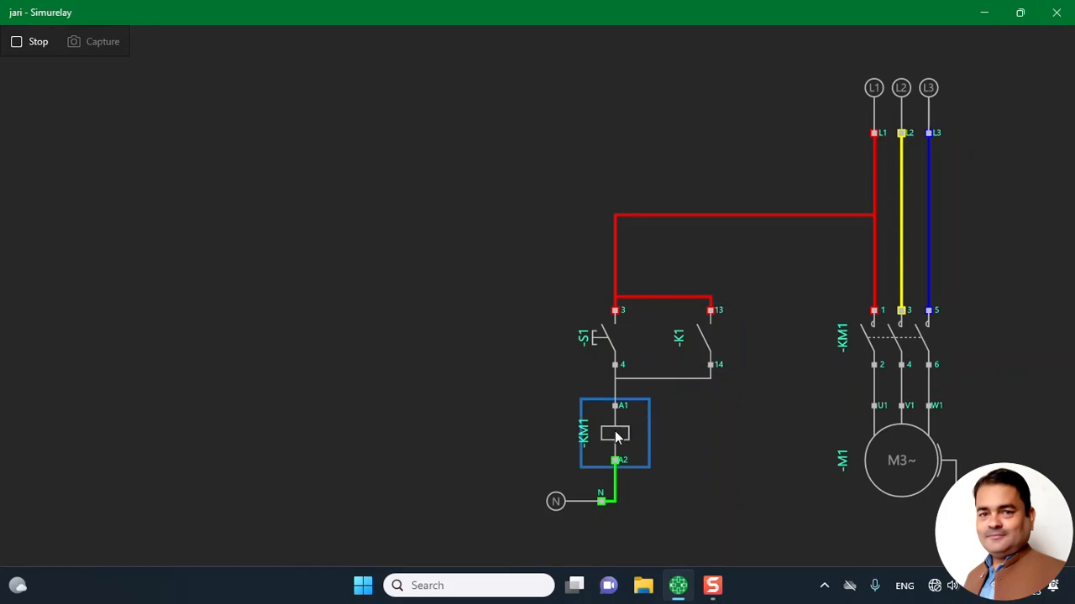
pyautogui.click(33, 48)
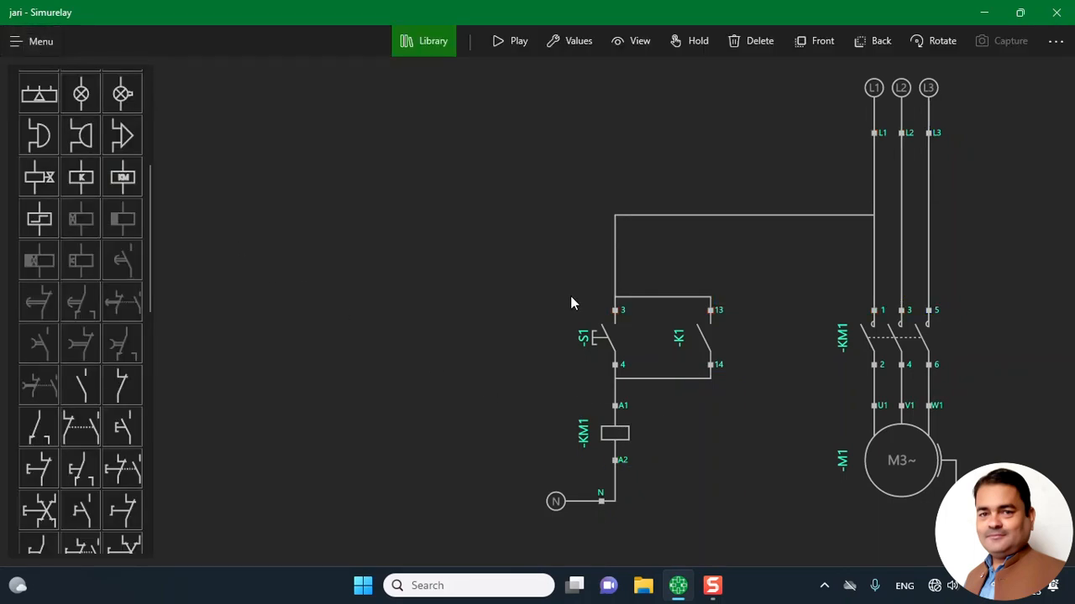
# Change the tag of the contact parallel to S1 to -KM so it belongs to the KM1 coil
pyautogui.click(708, 338)
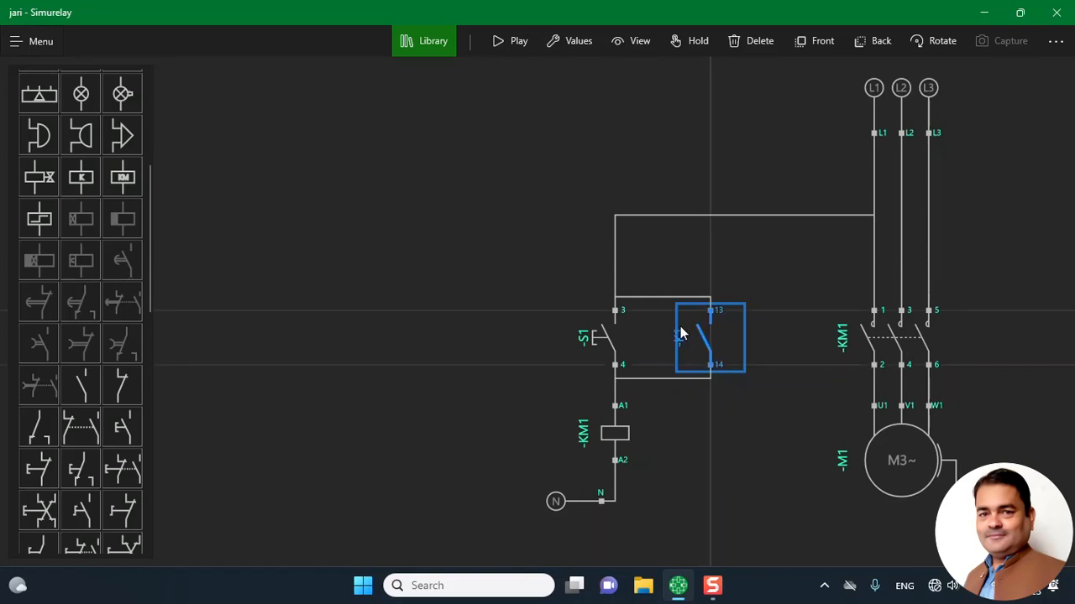
pyautogui.click(584, 46)
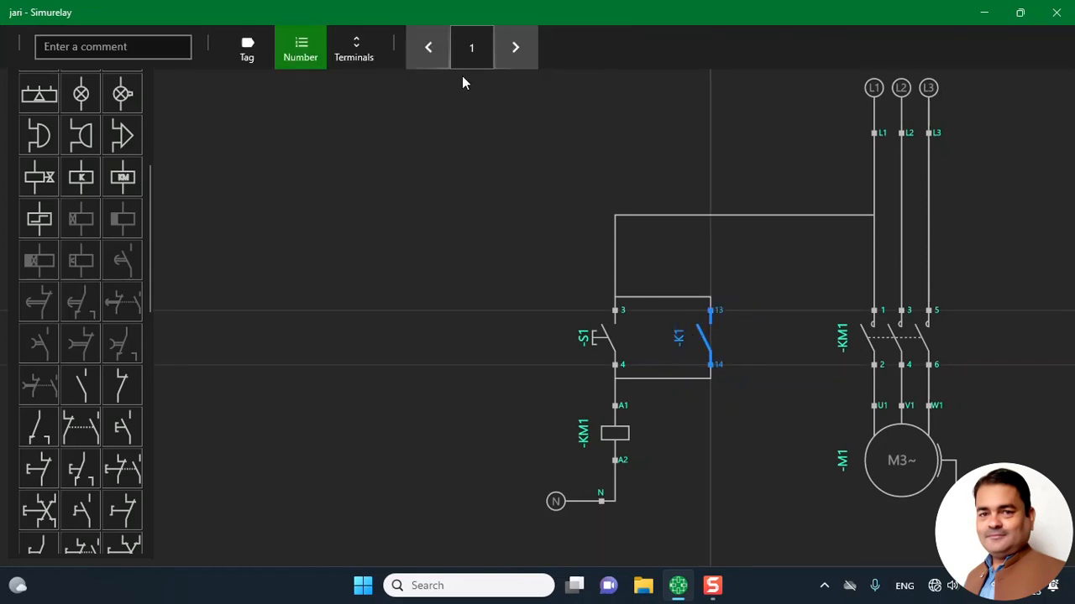
pyautogui.click(247, 57)
pyautogui.click(515, 47)
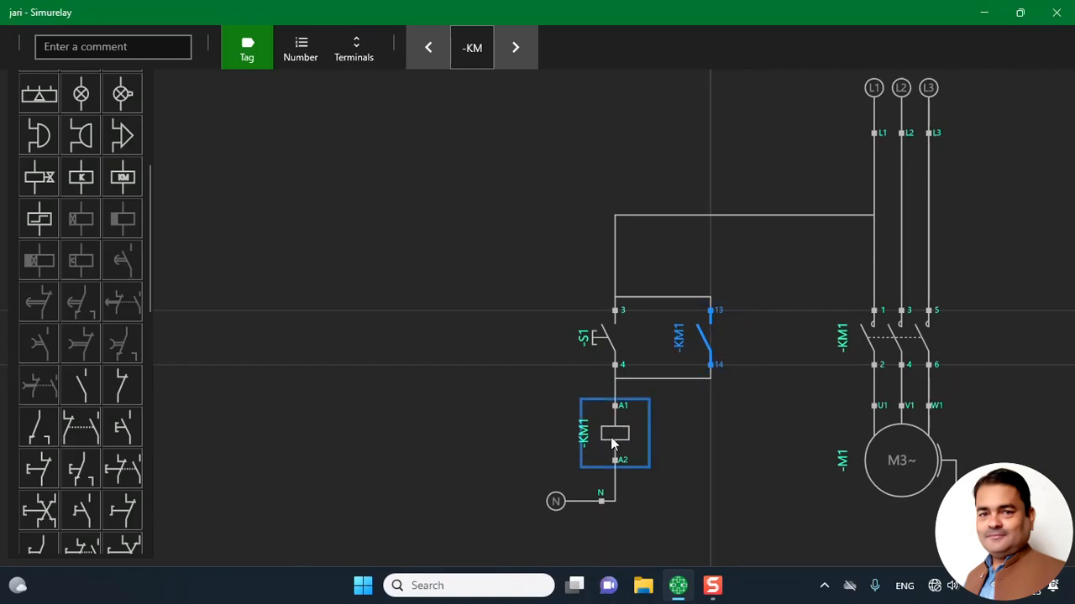
pyautogui.click(499, 403)
# Simulate the circuit and operate S1 to test the KM1 holding contact, finishing with the simulation stopped
pyautogui.click(520, 41)
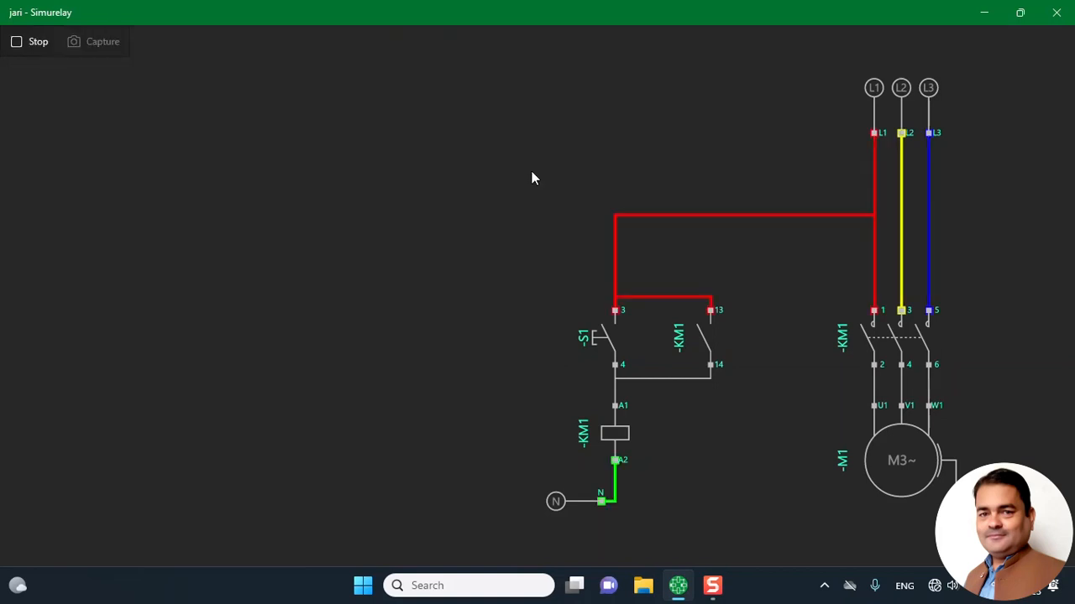
pyautogui.click(588, 340)
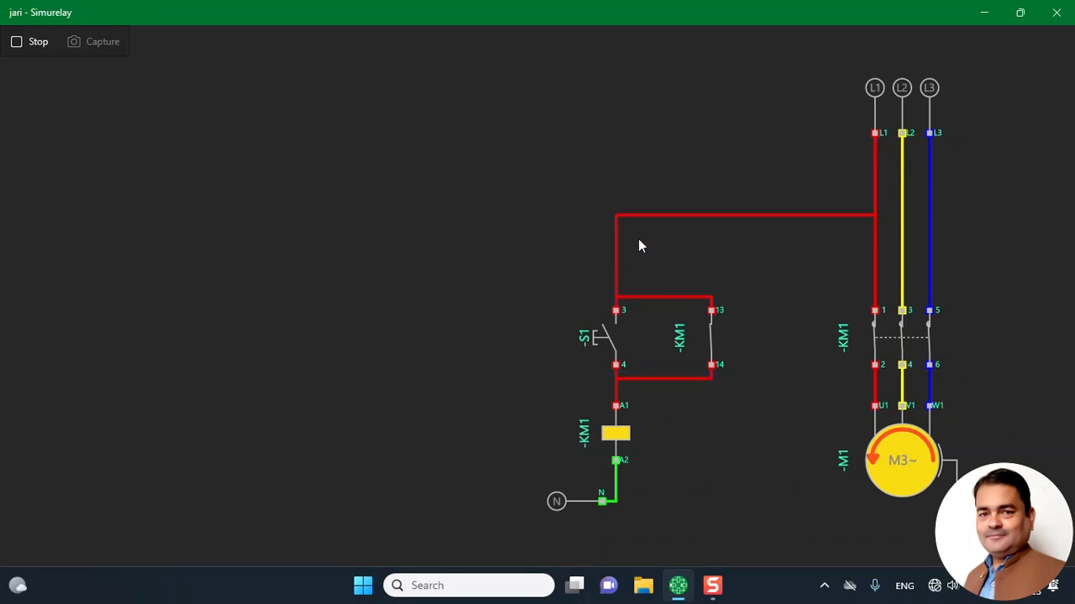
pyautogui.click(32, 42)
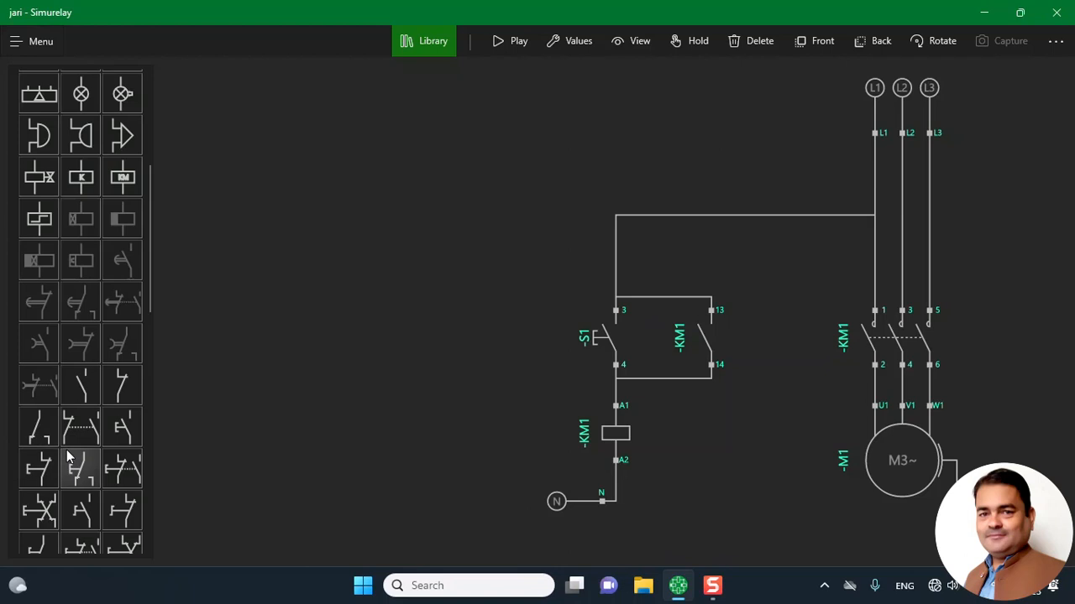
# Place a normally closed push button near S1 and delete the wire between S1 terminal 3 and supply L1
pyautogui.click(39, 474)
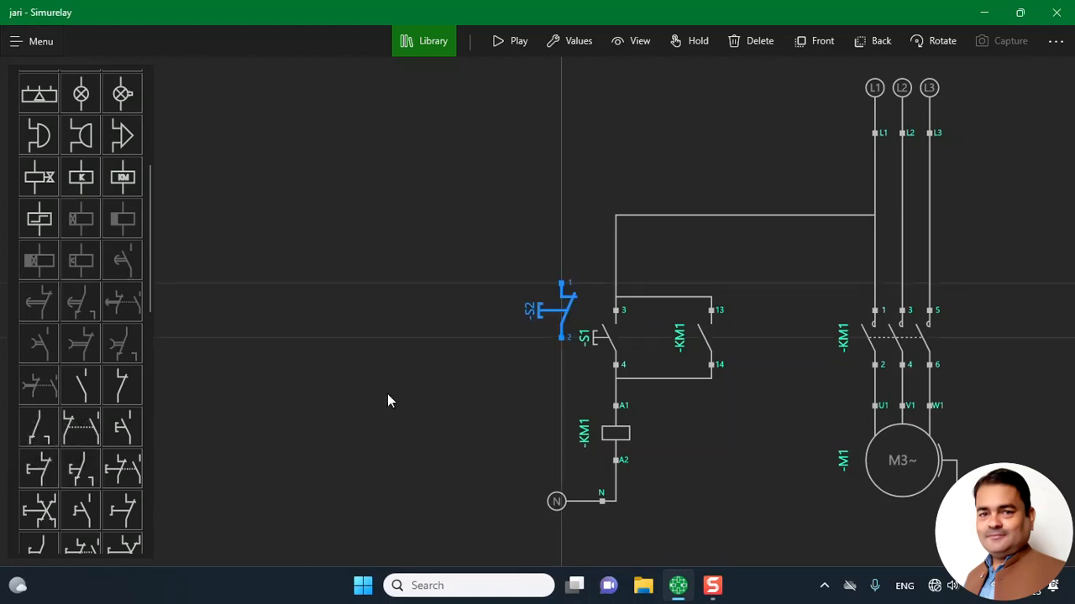
pyautogui.moveTo(557, 320); pyautogui.dragTo(571, 286)
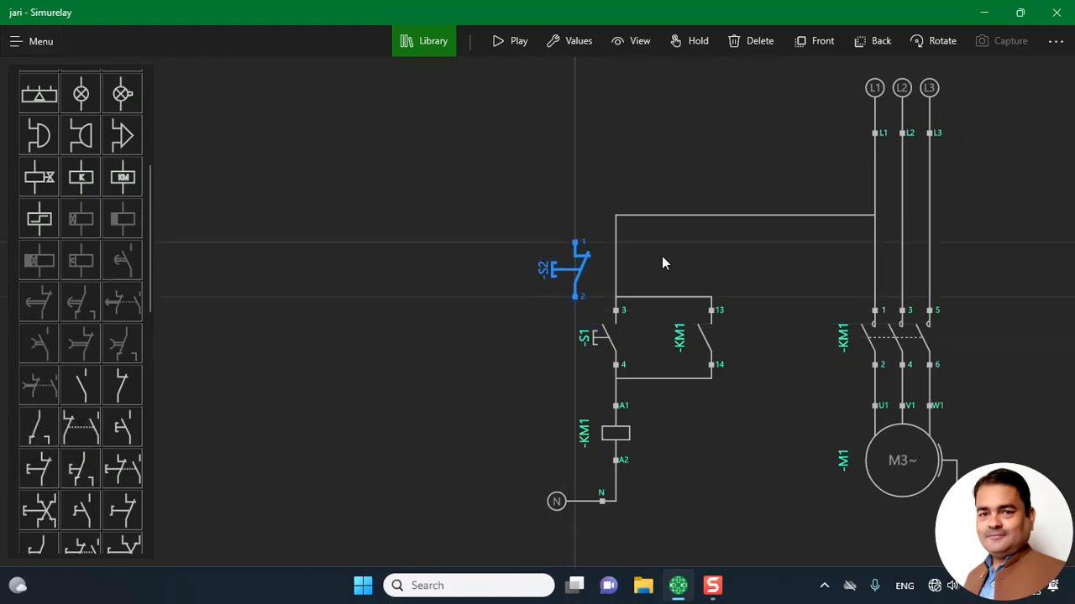
pyautogui.click(715, 216)
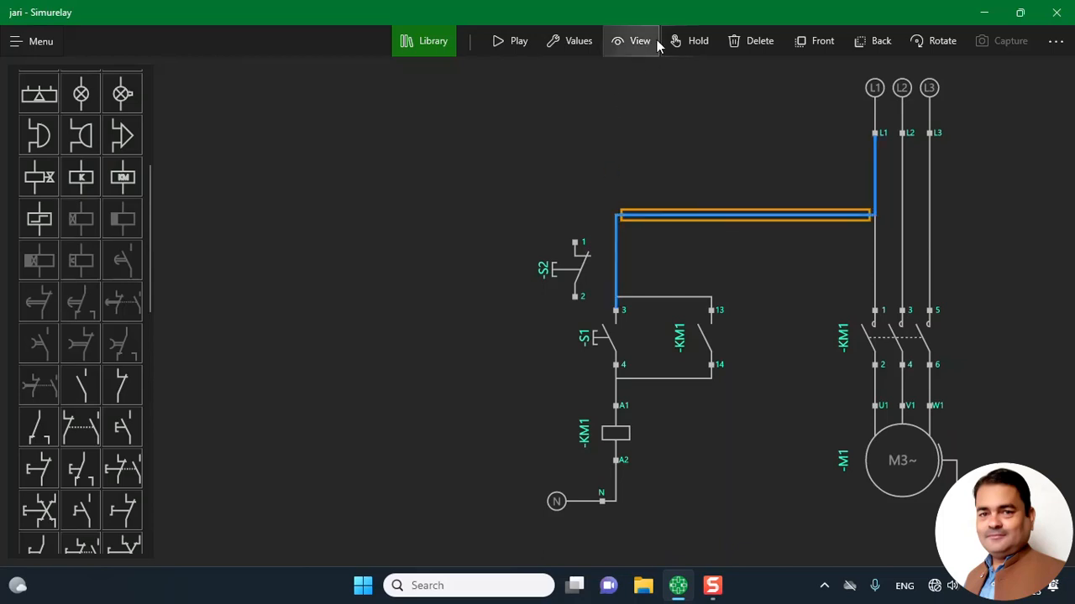
pyautogui.click(755, 40)
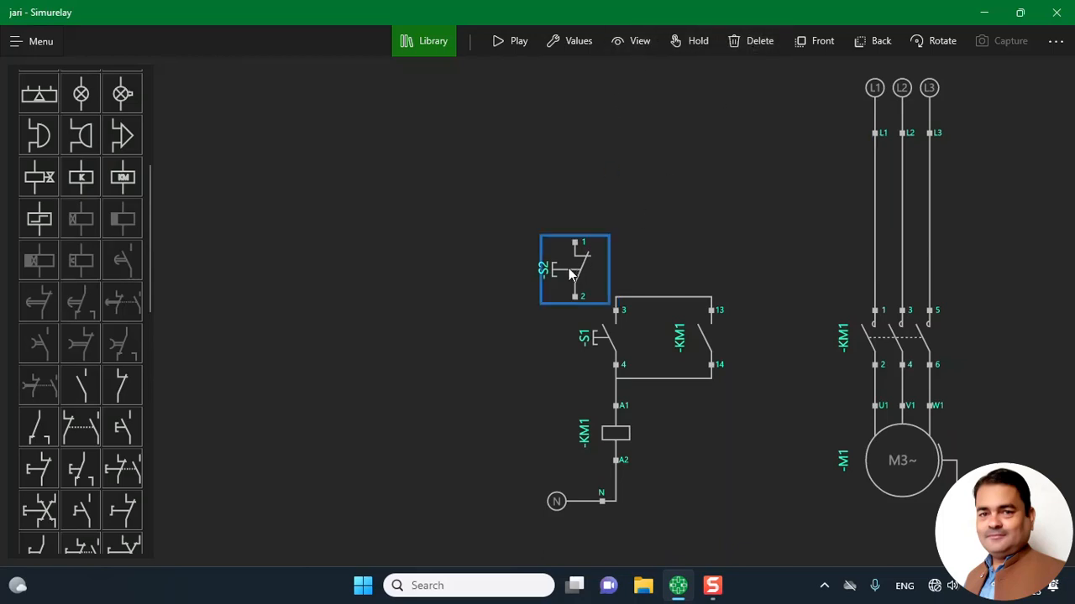
# Align push button S2 directly above S1, and wire S2 terminal 2 to S1 terminal 3 and S2 terminal 1 to supply L1
pyautogui.moveTo(579, 272); pyautogui.dragTo(624, 245)
pyautogui.moveTo(617, 310); pyautogui.dragTo(615, 270)
pyautogui.moveTo(618, 217); pyautogui.dragTo(874, 133)
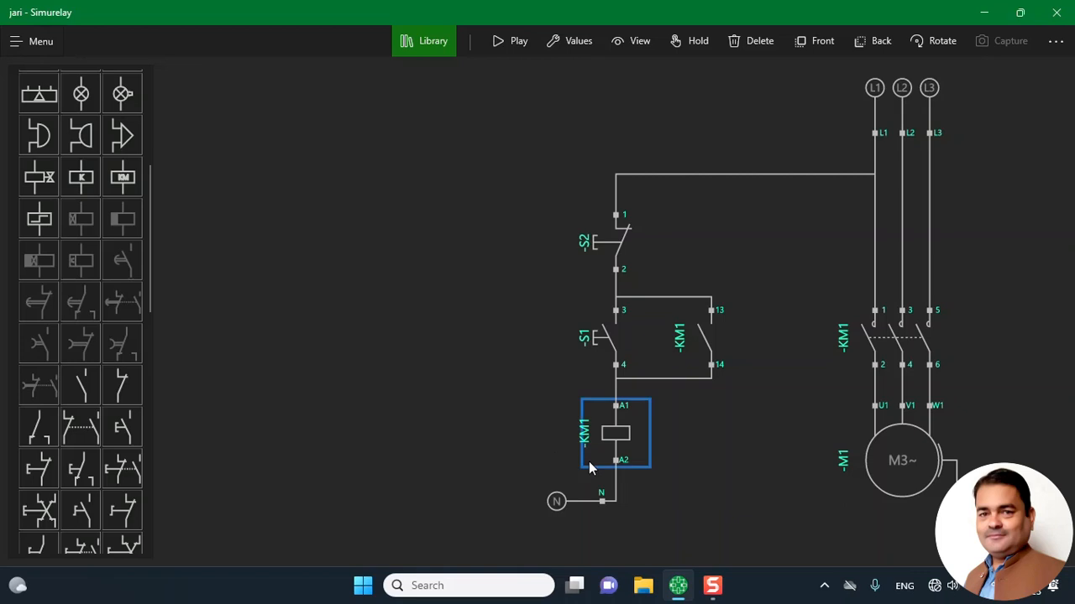
# Run the simulation, test starting the motor with S1 and stopping it with S2 repeatedly, and end the simulation
pyautogui.click(514, 42)
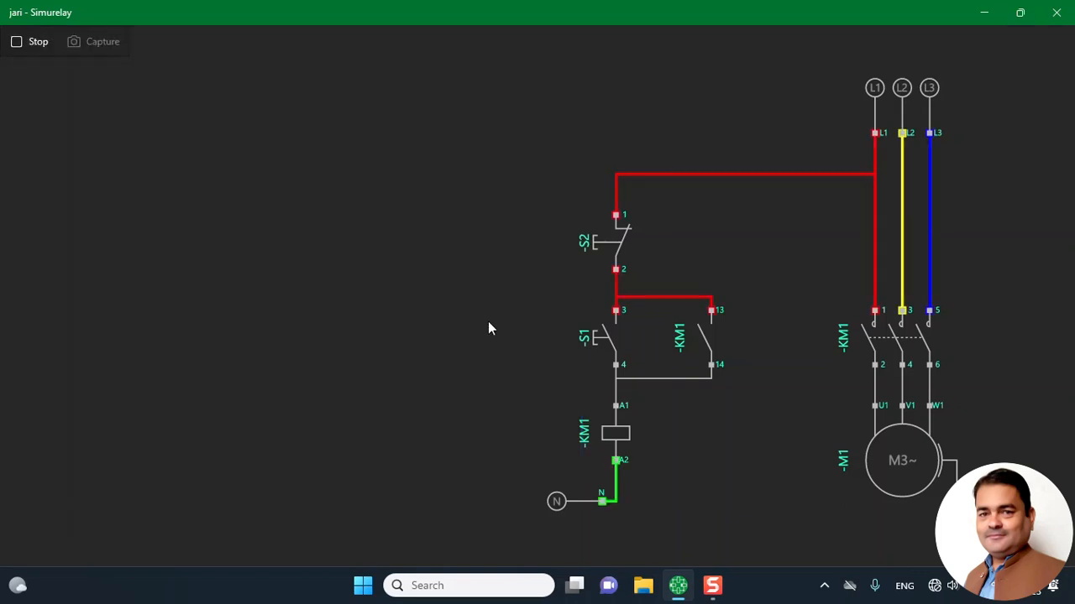
pyautogui.click(592, 342)
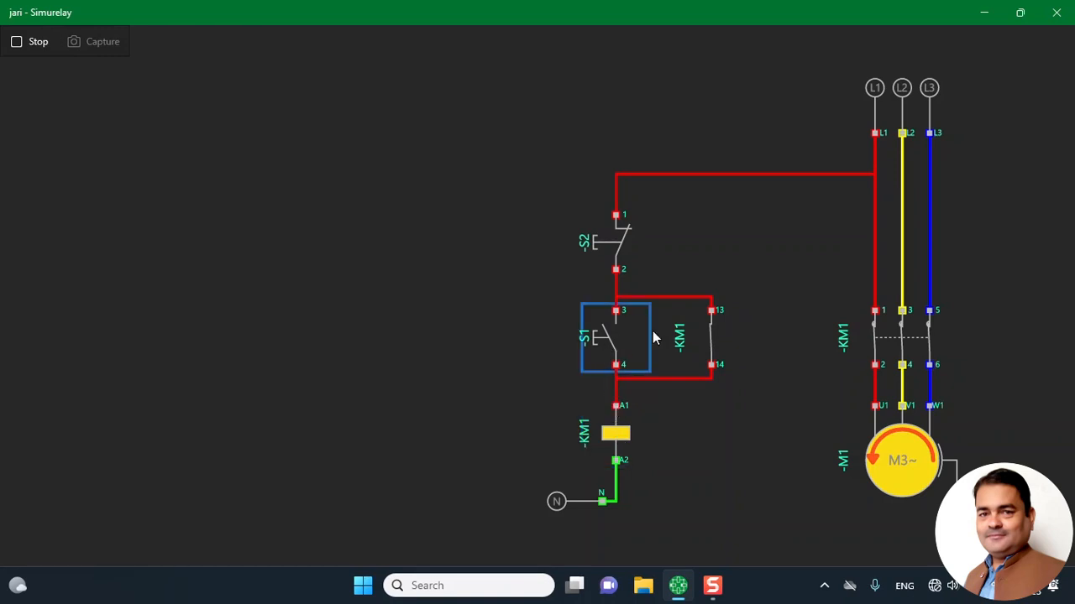
pyautogui.click(594, 240)
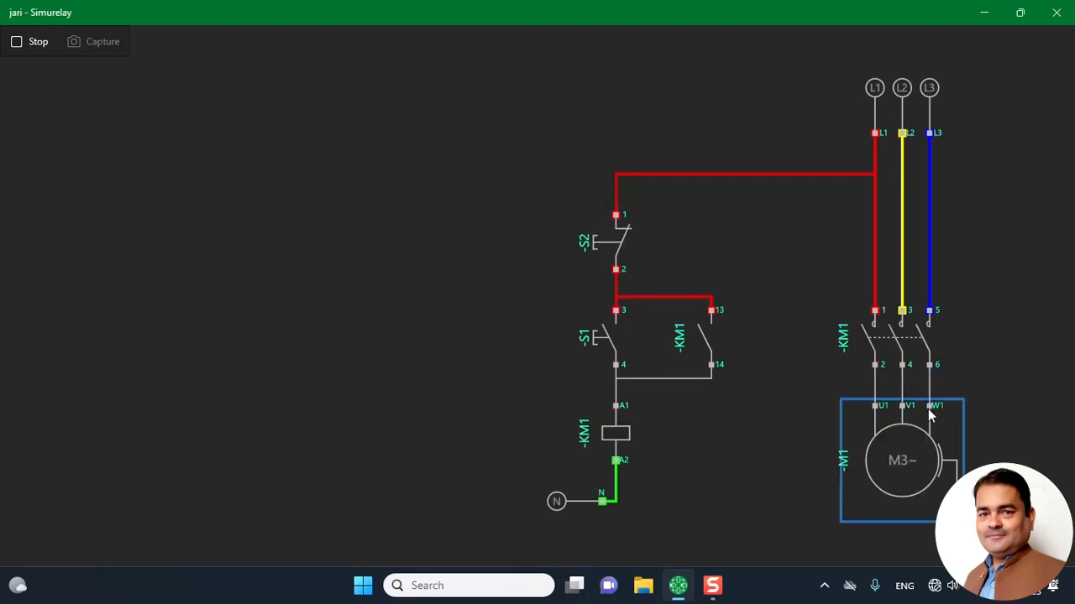
pyautogui.click(595, 336)
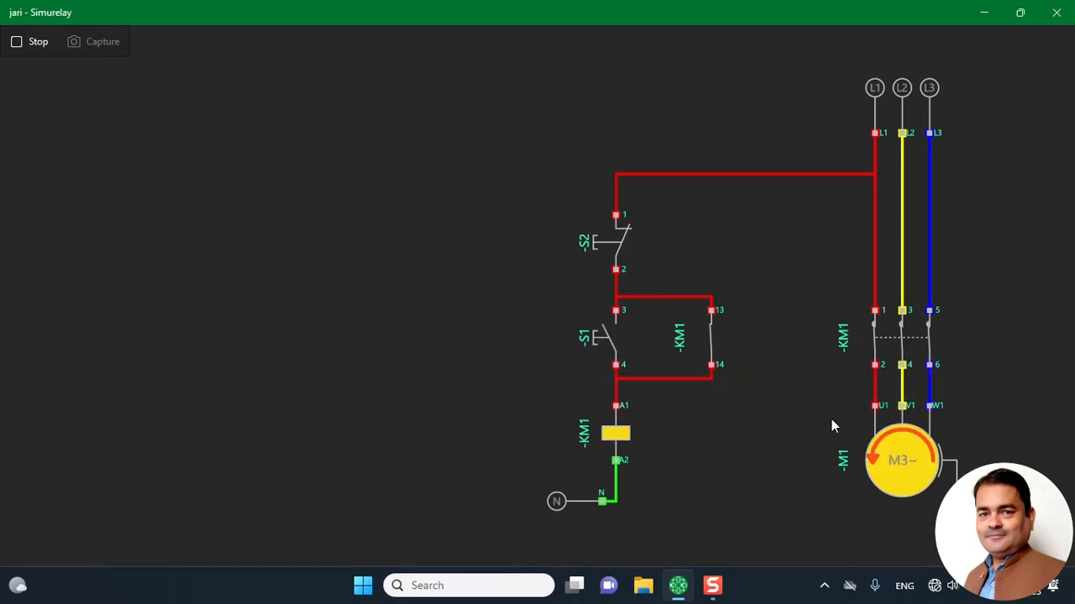
pyautogui.click(596, 249)
pyautogui.click(595, 337)
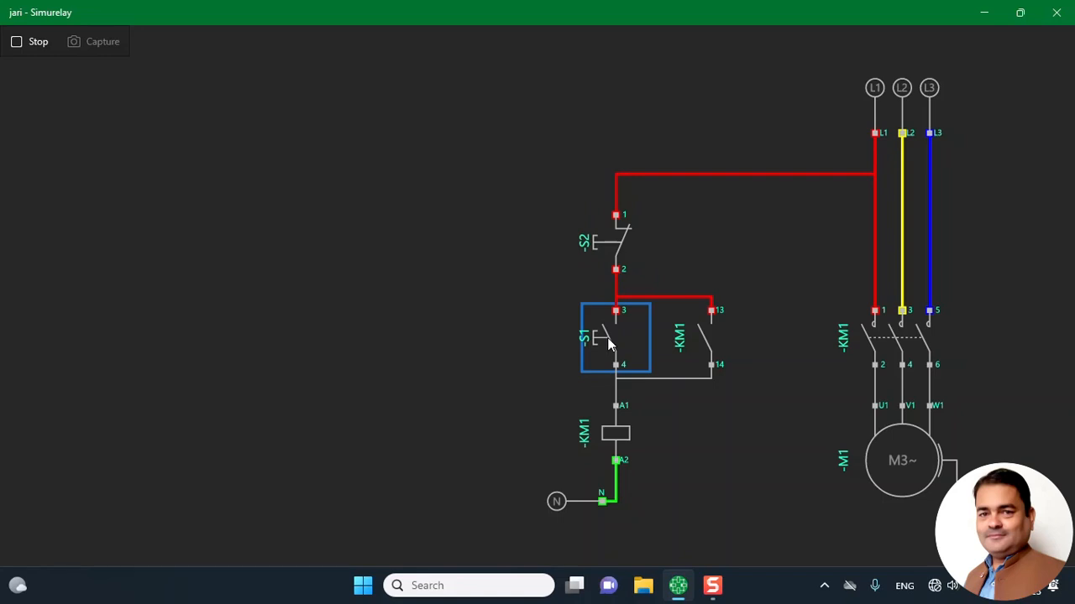
pyautogui.click(33, 44)
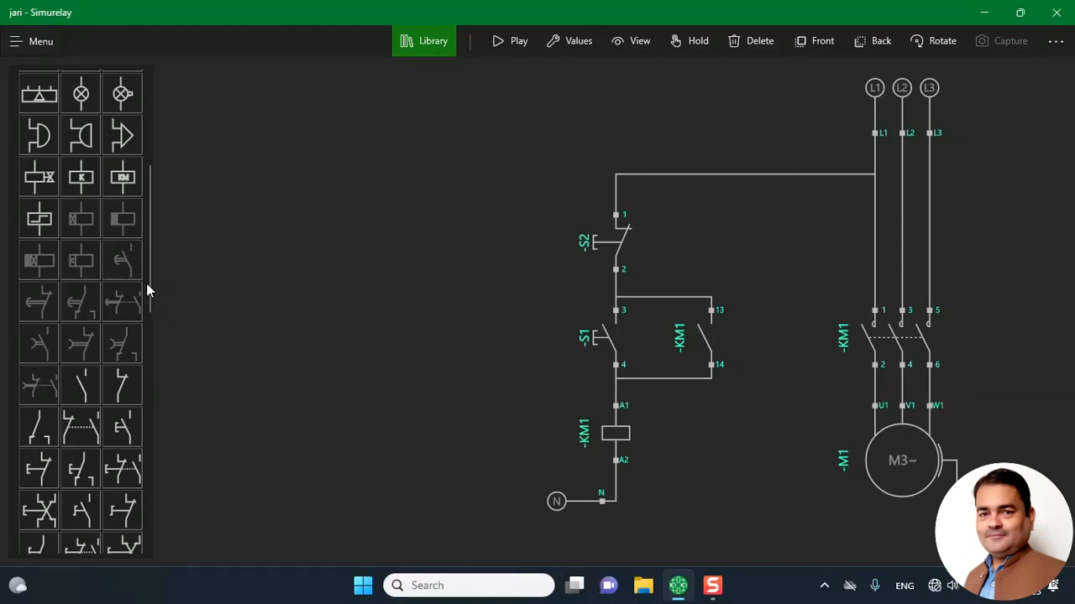
# Place a three-pole overload relay between the supply and the KM1 main contacts, and delete the three phase wires running through it
pyautogui.moveTo(149, 278); pyautogui.dragTo(137, 518)
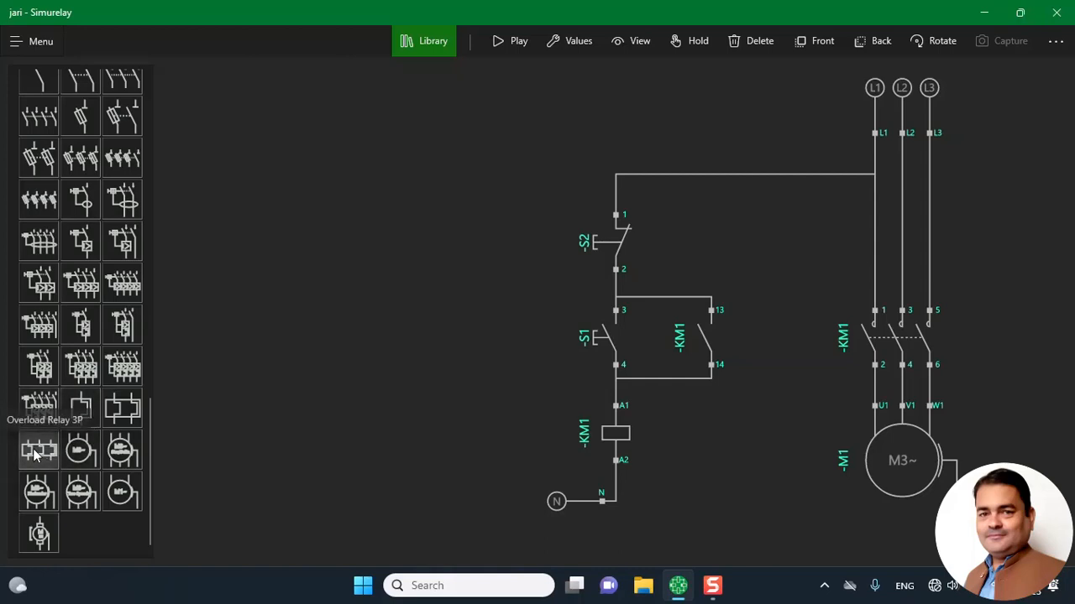
pyautogui.moveTo(38, 454); pyautogui.dragTo(906, 254)
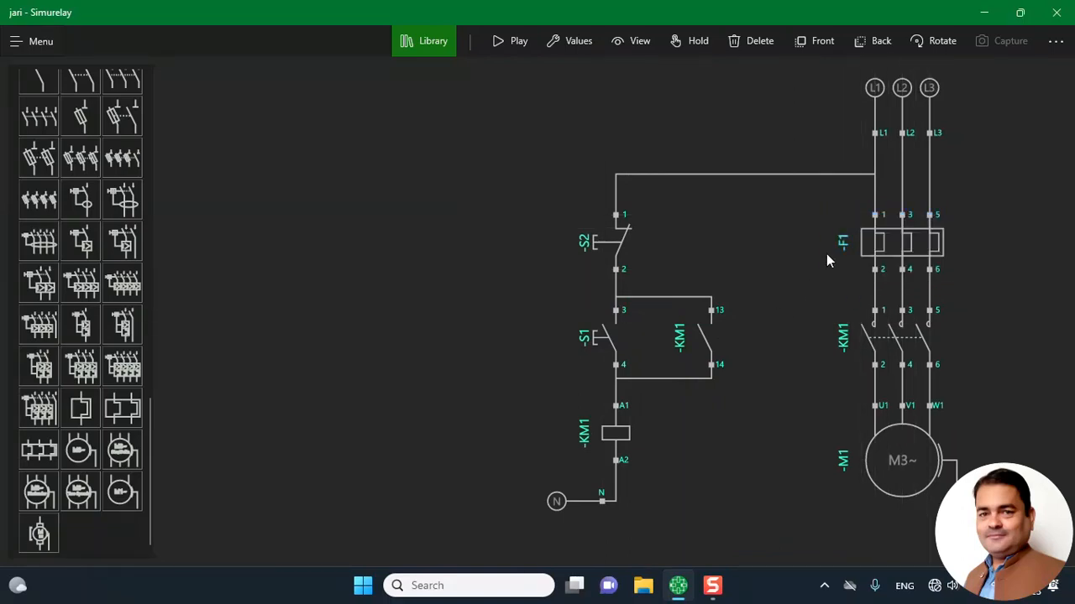
pyautogui.click(905, 179)
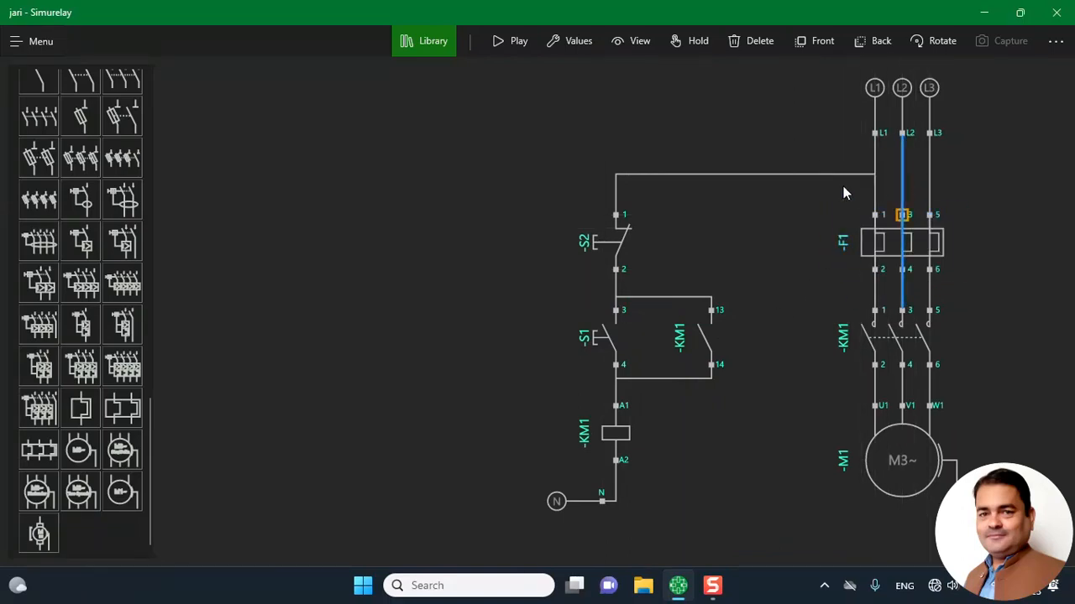
pyautogui.click(884, 99)
pyautogui.click(931, 173)
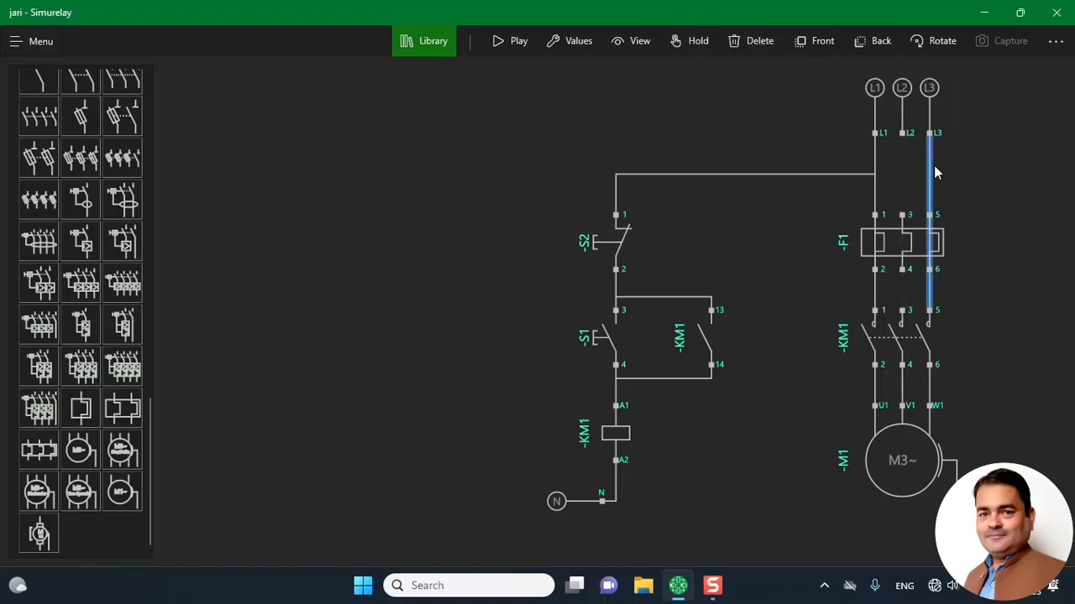
pyautogui.click(752, 41)
pyautogui.click(874, 184)
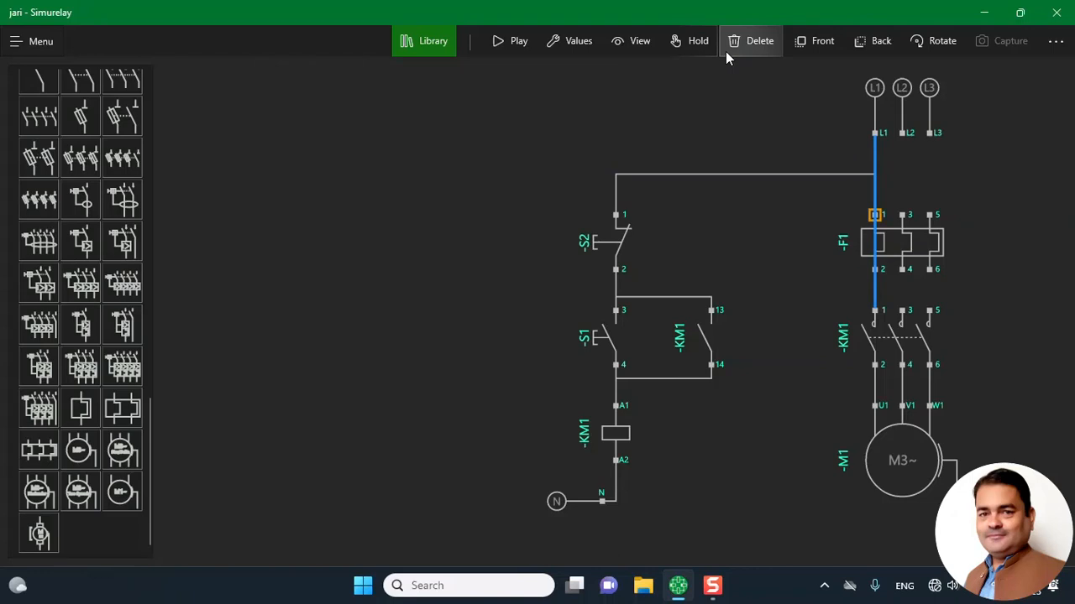
pyautogui.click(754, 44)
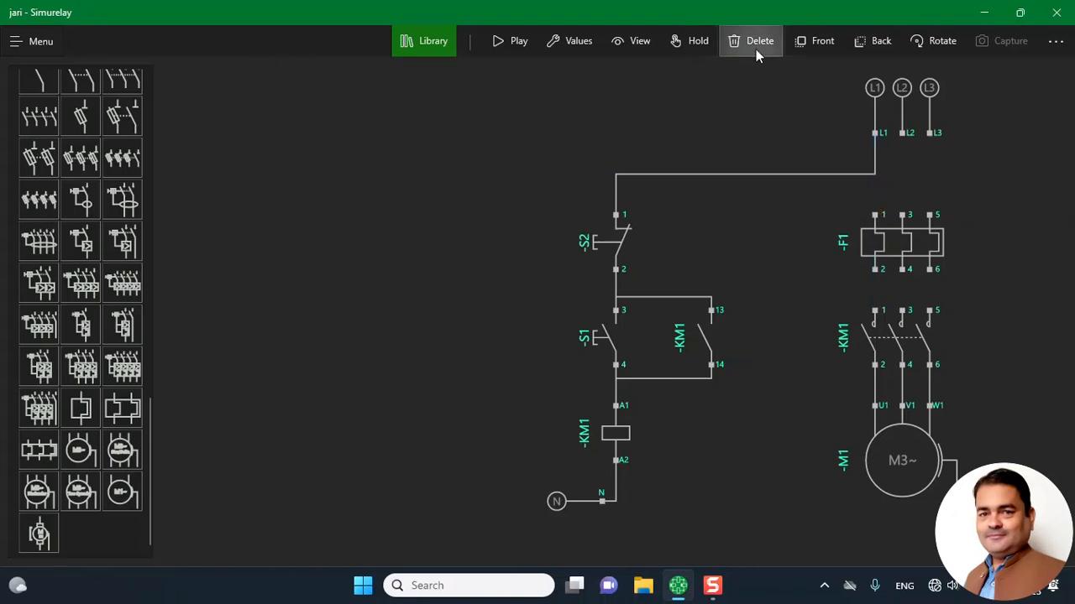
# Wire overload relay F1 terminals 2, 4 and 6 to KM1 main contact terminals 1, 3 and 5
pyautogui.click(874, 273)
pyautogui.click(874, 310)
pyautogui.click(902, 279)
pyautogui.click(902, 310)
pyautogui.click(928, 269)
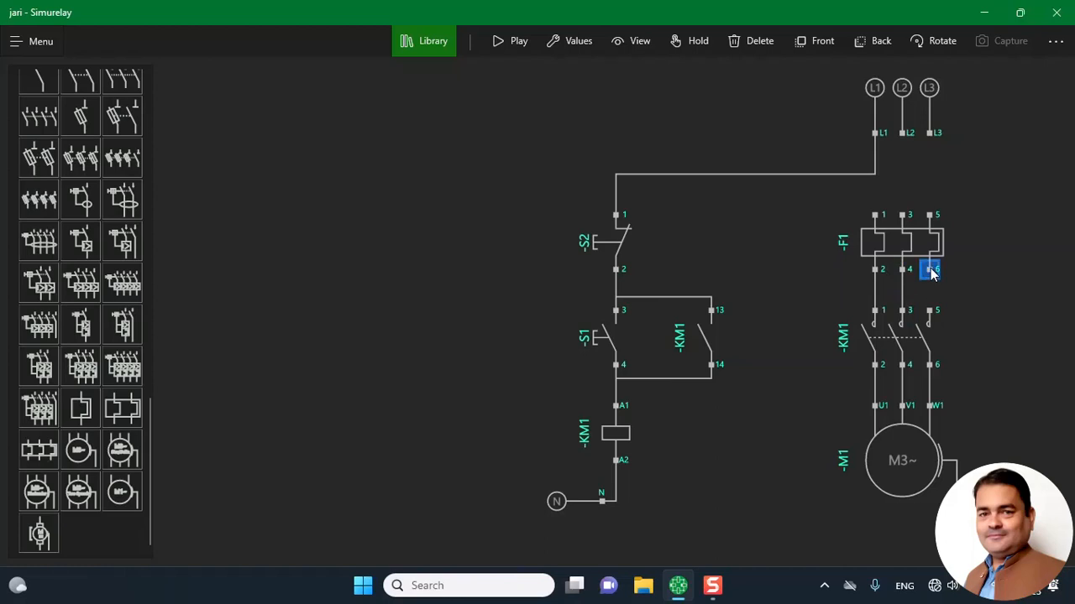
pyautogui.click(929, 311)
# Wire overload relay F1 terminals 5, 3 and 1 to supply terminals L3, L2 and L1
pyautogui.click(929, 216)
pyautogui.click(929, 133)
pyautogui.click(902, 215)
pyautogui.click(902, 134)
pyautogui.click(875, 216)
pyautogui.click(875, 134)
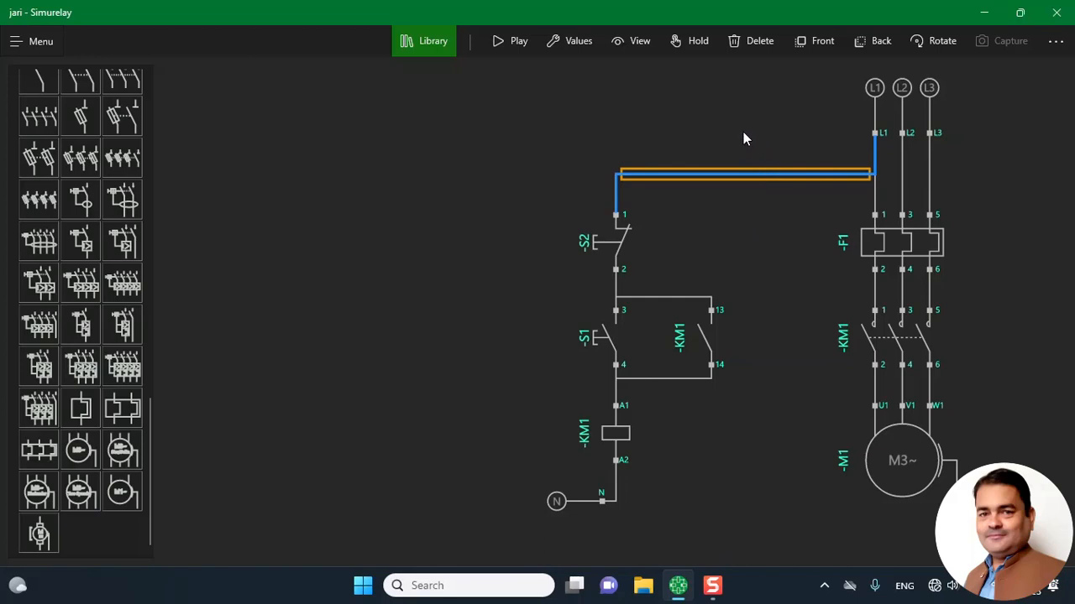
# Delete the wire between S2 terminal 1 and L1, and place a horizontally rotated NC contact in the gap
pyautogui.click(752, 44)
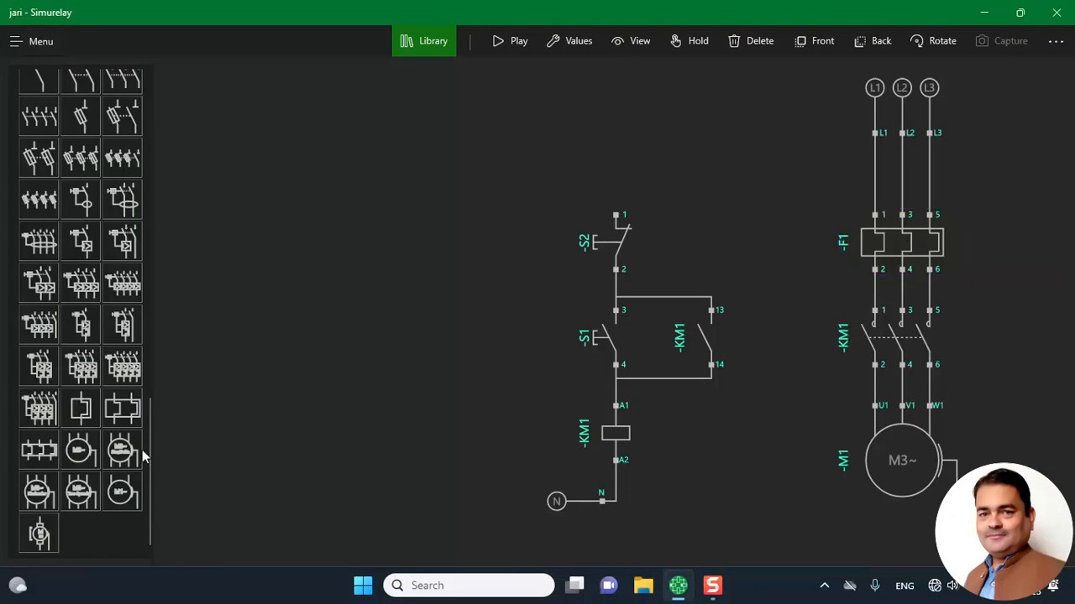
pyautogui.moveTo(146, 419); pyautogui.dragTo(149, 179)
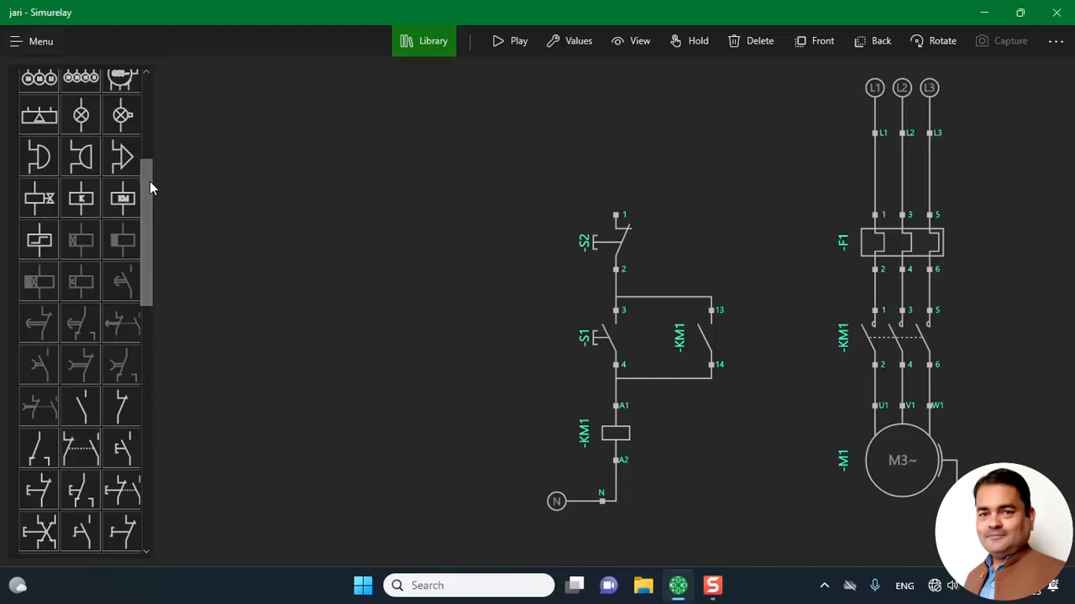
pyautogui.click(124, 418)
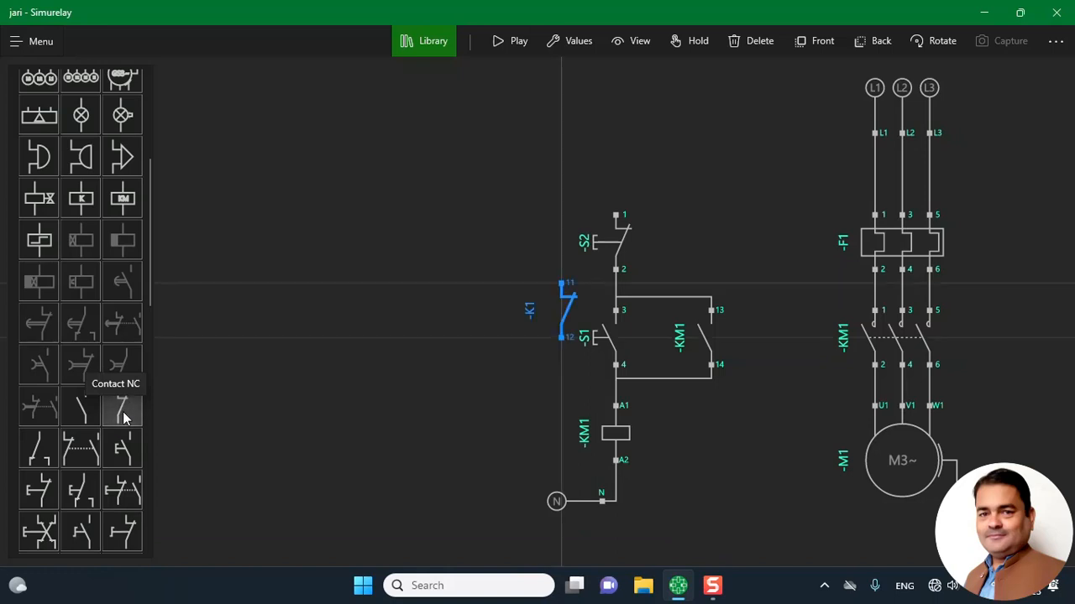
pyautogui.click(559, 311)
pyautogui.moveTo(564, 312); pyautogui.dragTo(717, 207)
pyautogui.click(941, 44)
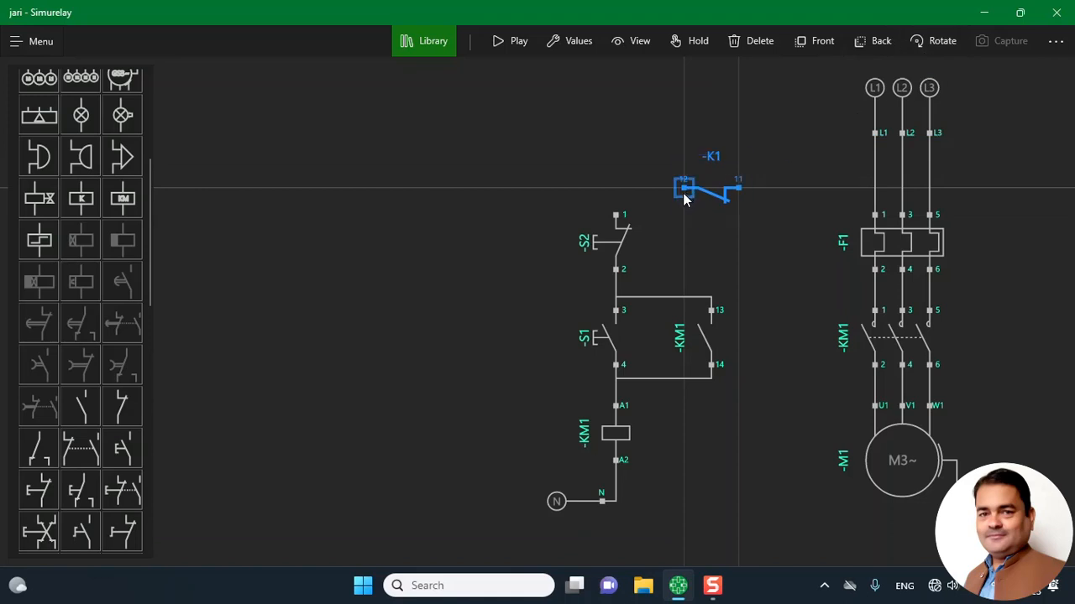
# Wire the new NC contact's terminal 12 to S2 terminal 1 and its terminal 11 to supply terminal L1
pyautogui.moveTo(682, 189); pyautogui.dragTo(615, 215)
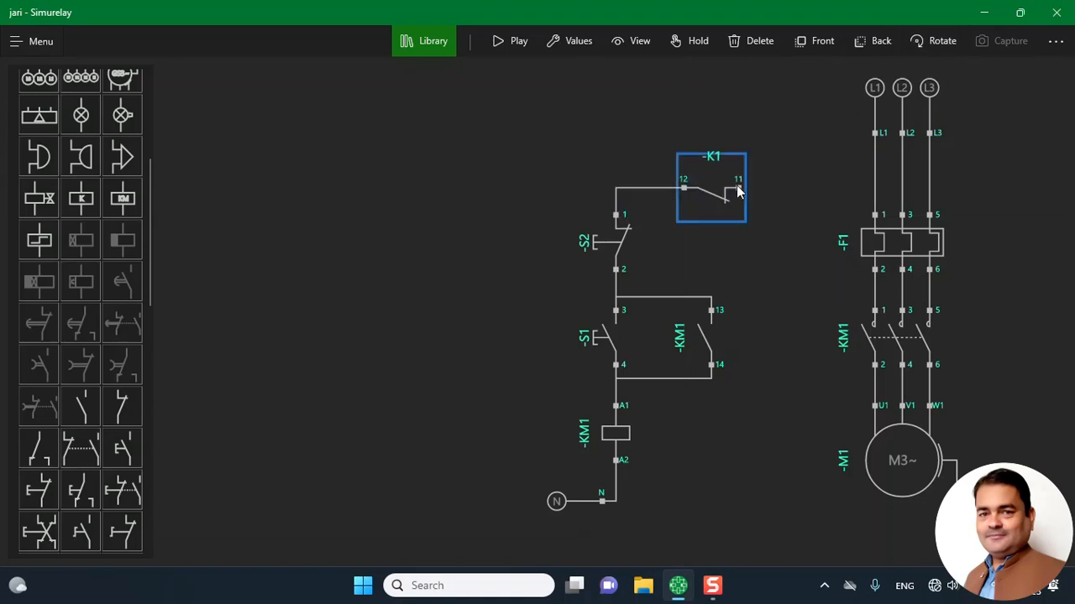
pyautogui.click(740, 188)
pyautogui.click(876, 134)
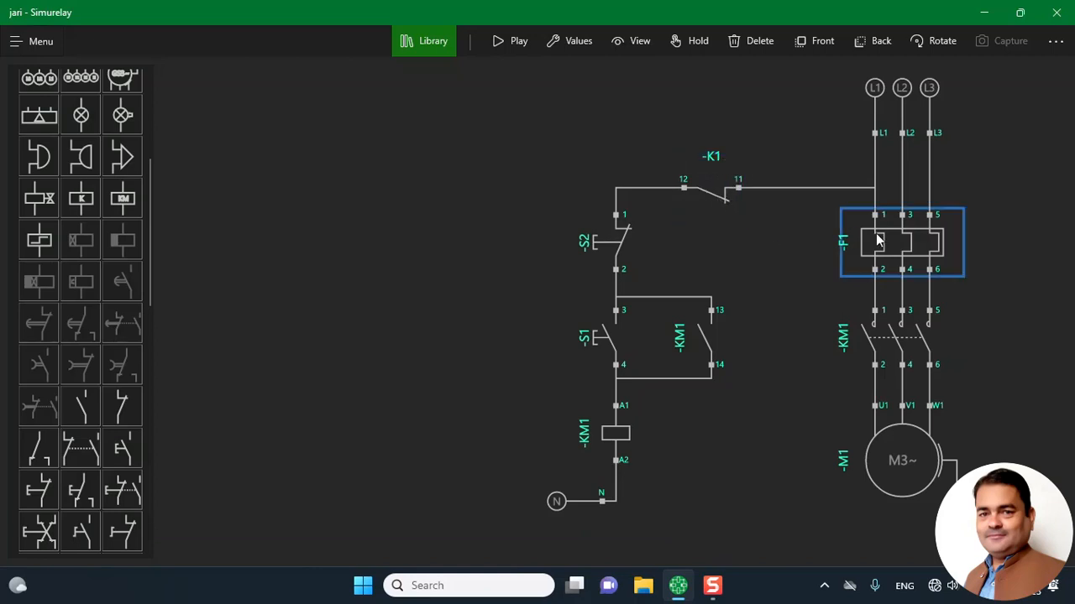
# Change the tag of the NC contact between S2 and L1 to -F, linking it to the overload relay
pyautogui.click(720, 197)
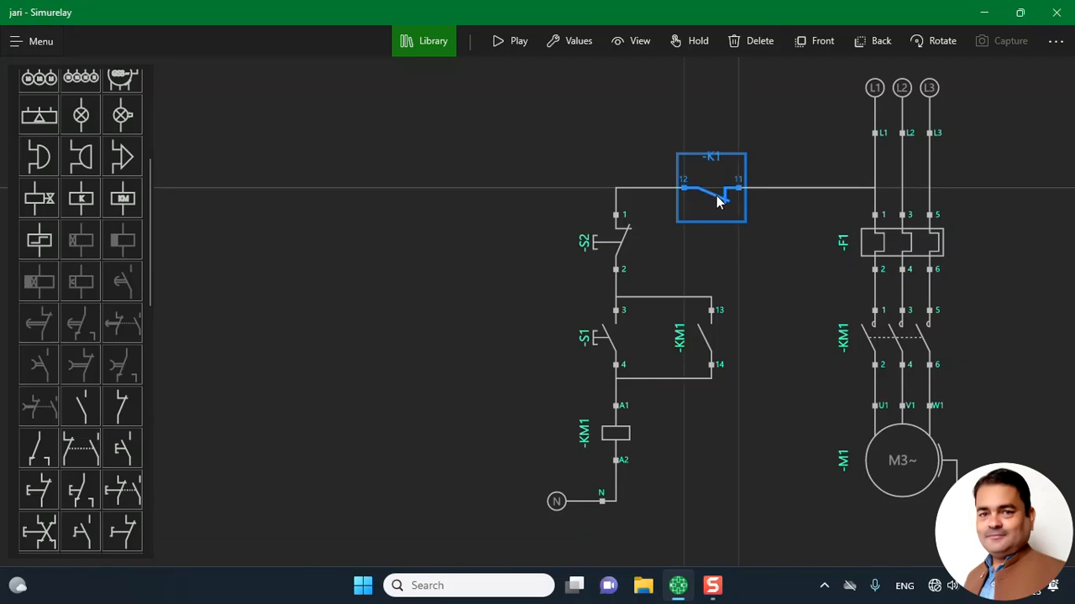
pyautogui.click(575, 41)
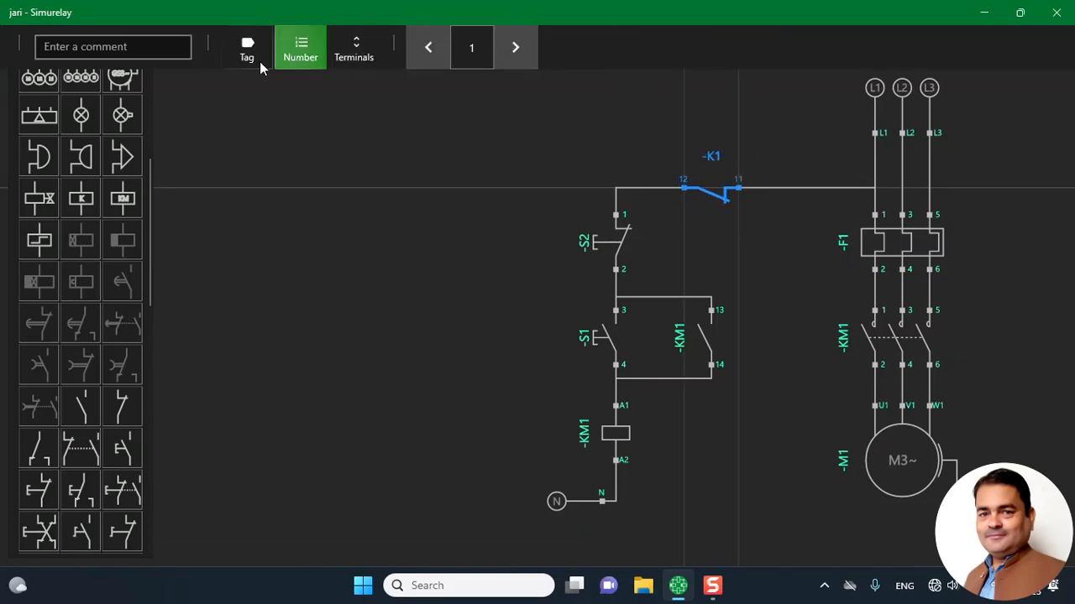
pyautogui.click(234, 53)
pyautogui.click(519, 49)
pyautogui.click(518, 49)
pyautogui.click(519, 49)
pyautogui.click(519, 48)
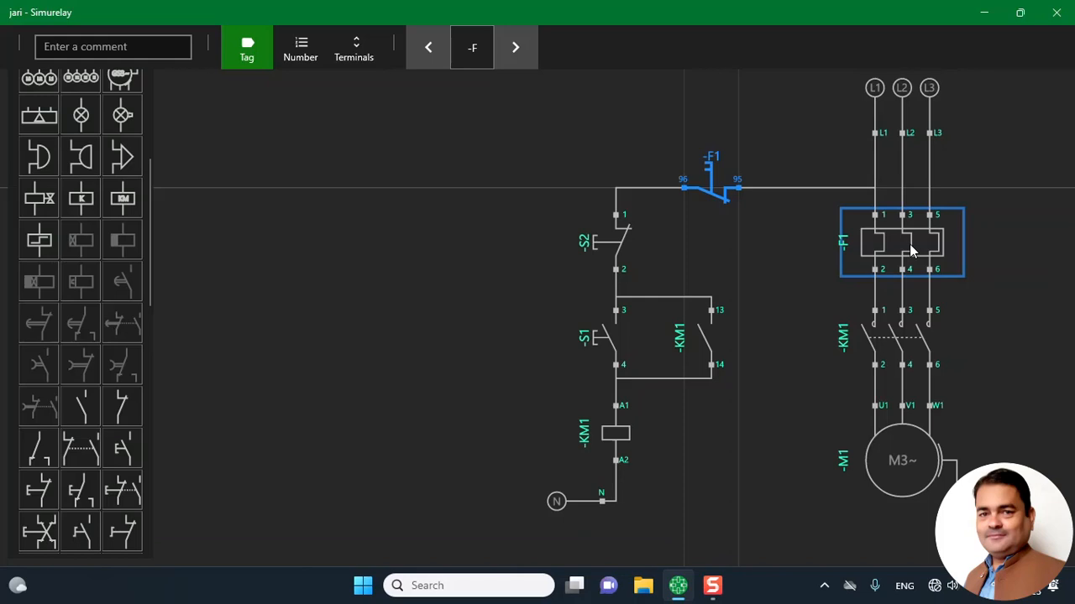
pyautogui.click(391, 204)
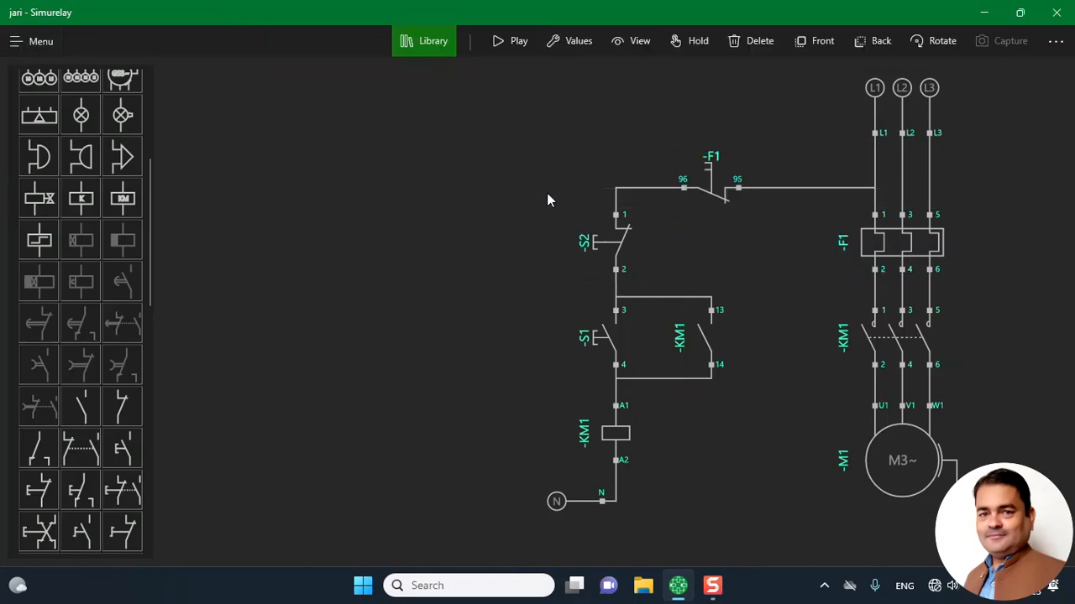
# Run the simulation and test starting the motor with S1 and stopping it with S2
pyautogui.click(518, 46)
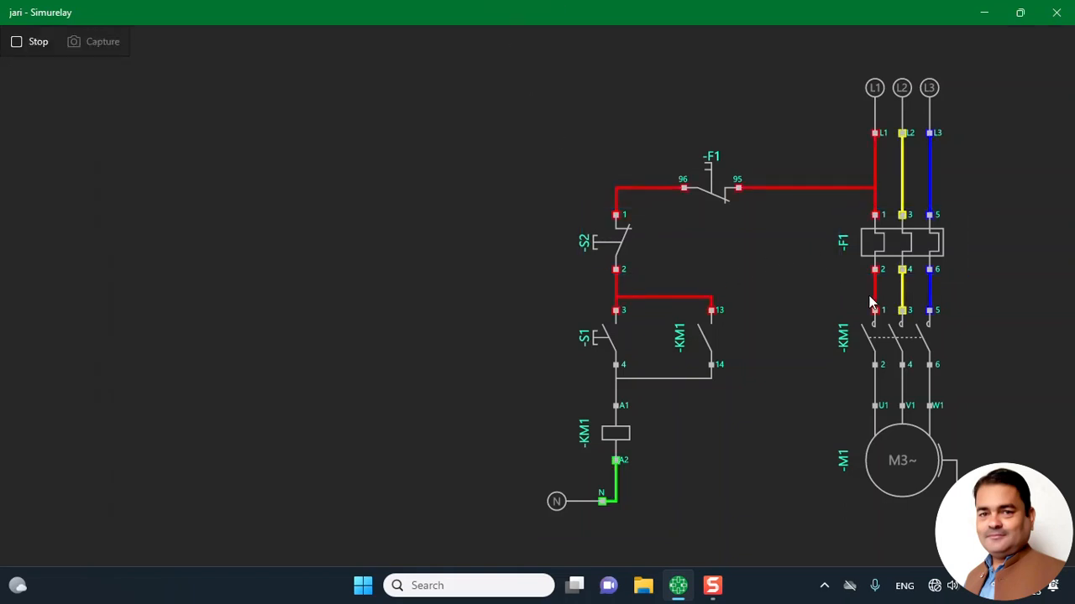
pyautogui.click(593, 337)
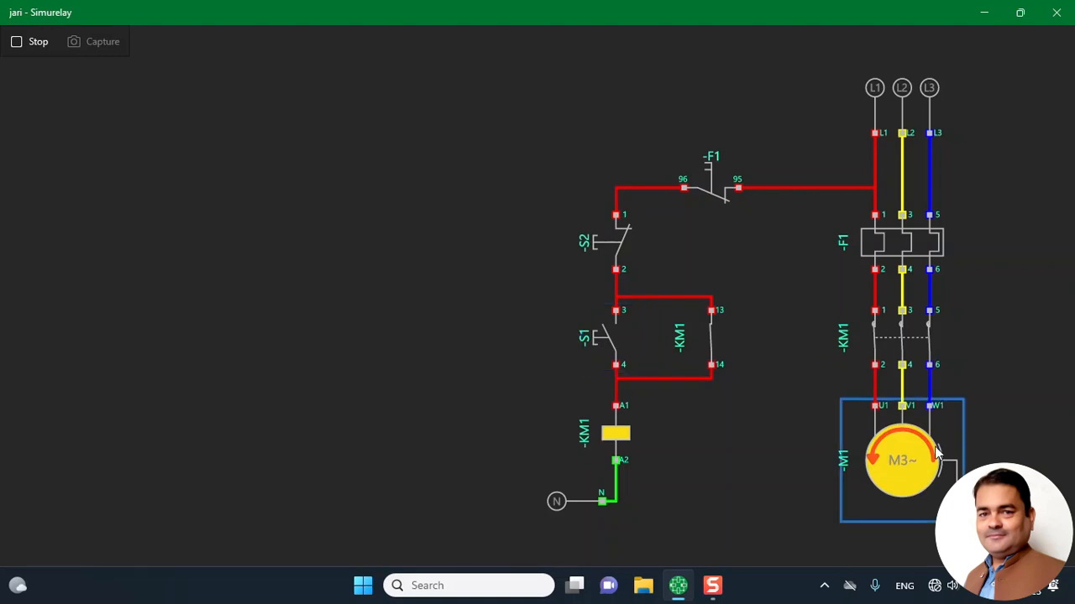
pyautogui.click(590, 243)
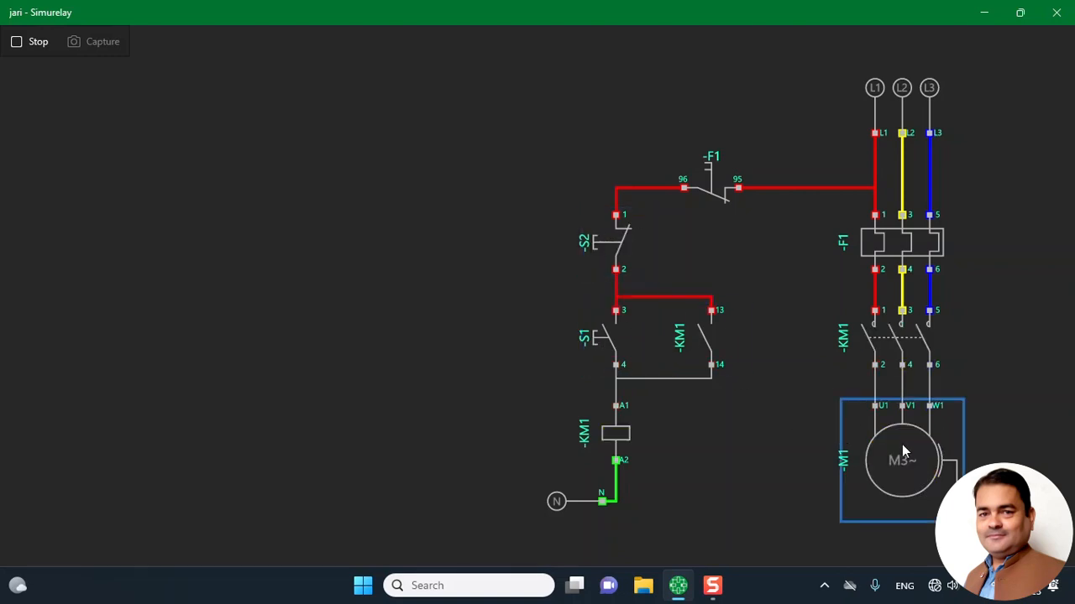
# Test tripping and resetting overload relay F1 with the motor running, restart the motor with S1, and end the simulation
pyautogui.click(595, 338)
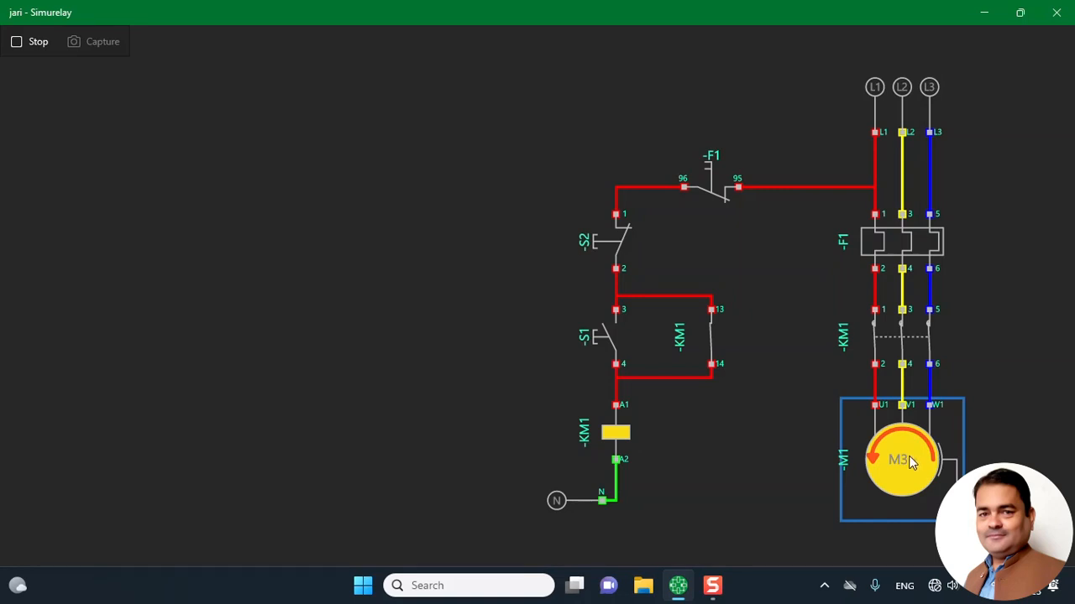
pyautogui.click(898, 243)
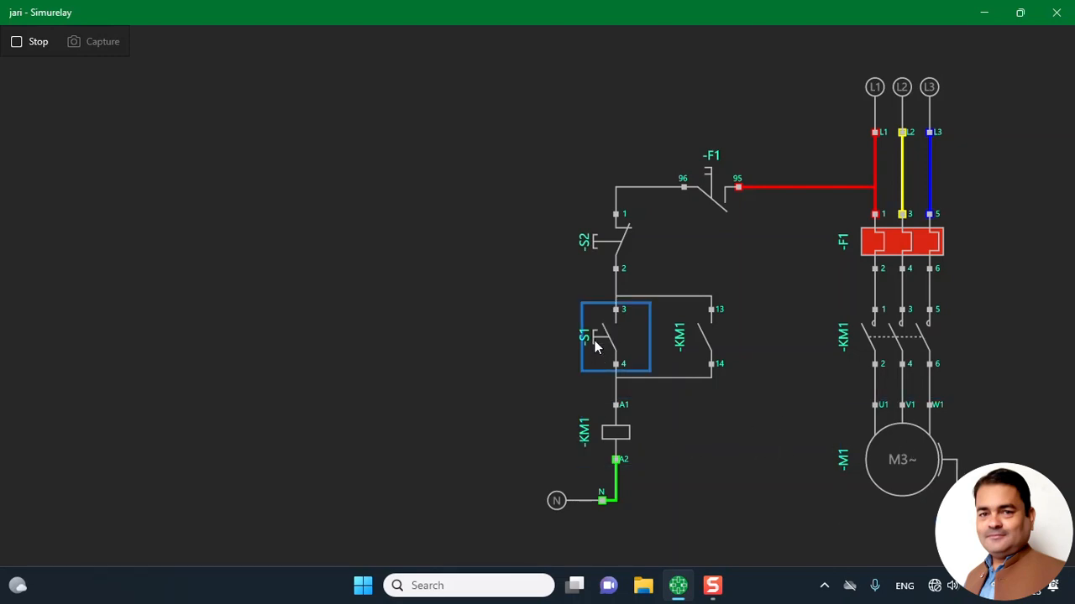
pyautogui.click(898, 243)
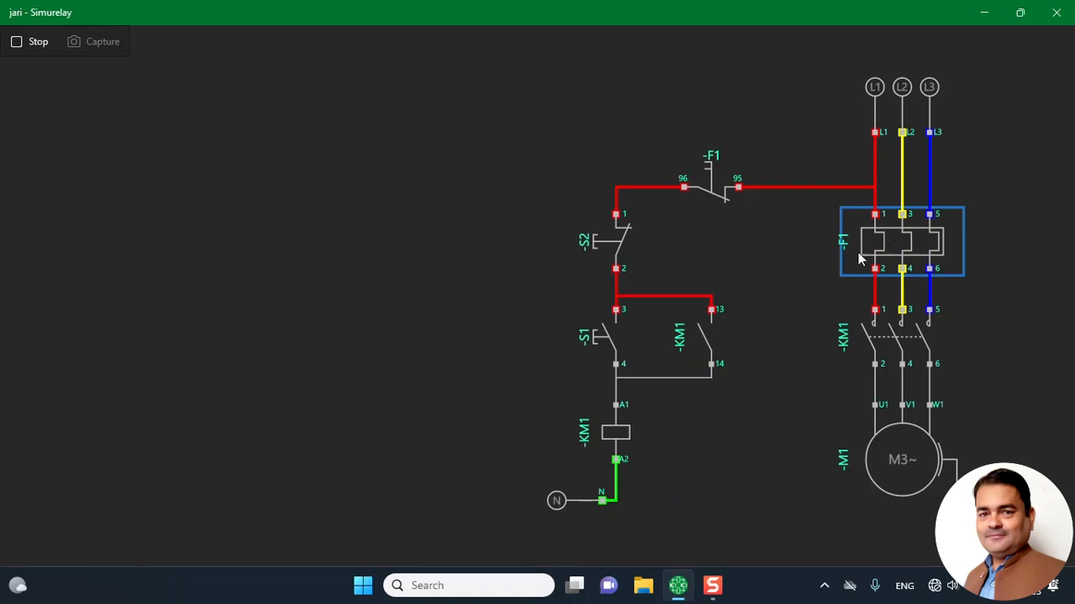
pyautogui.click(597, 344)
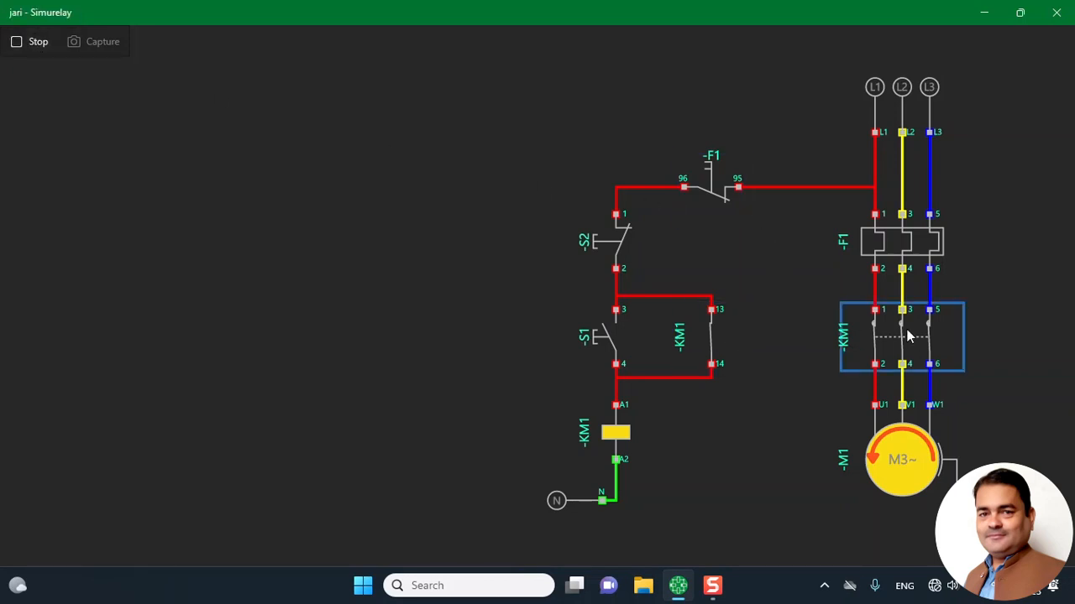
pyautogui.click(34, 49)
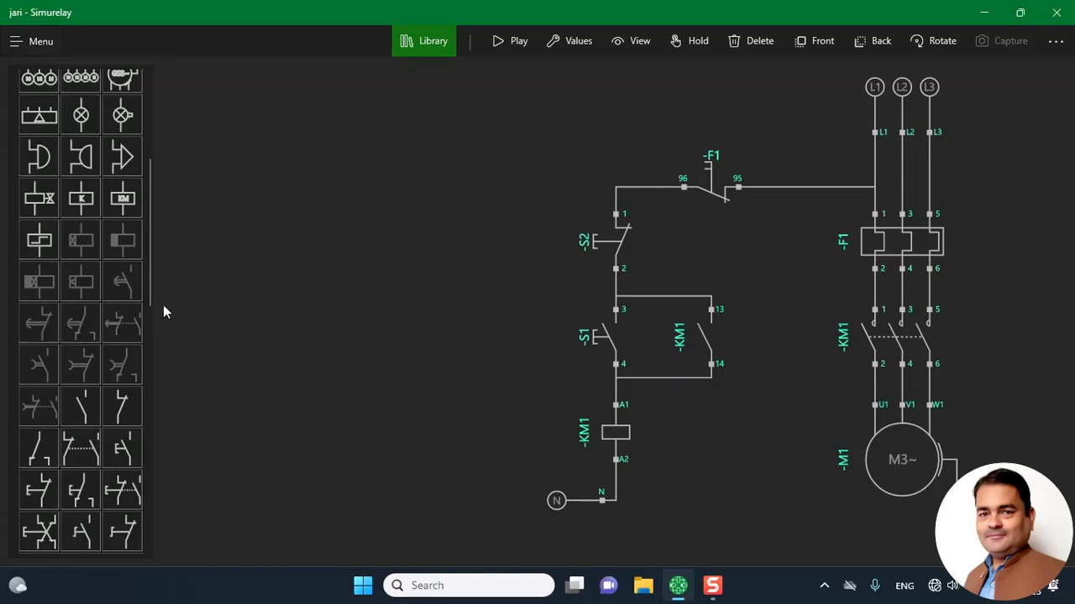
# Place a signal lamp in the free space beside the S1 and KM1 coil branch
pyautogui.moveTo(149, 283); pyautogui.dragTo(149, 243)
pyautogui.click(98, 240)
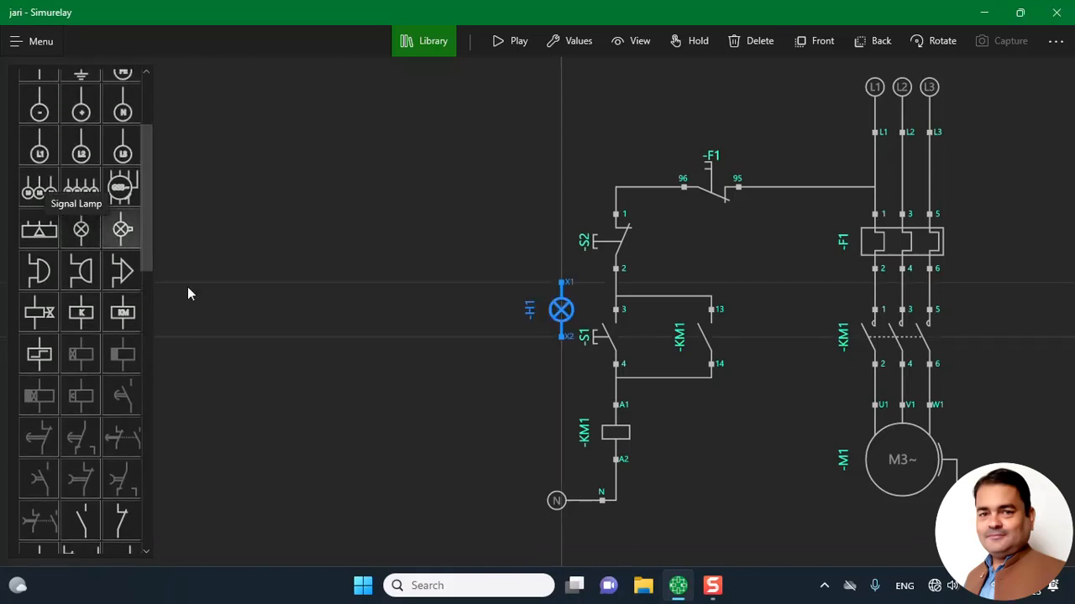
pyautogui.moveTo(558, 309); pyautogui.dragTo(508, 363)
pyautogui.moveTo(507, 362); pyautogui.dragTo(504, 363)
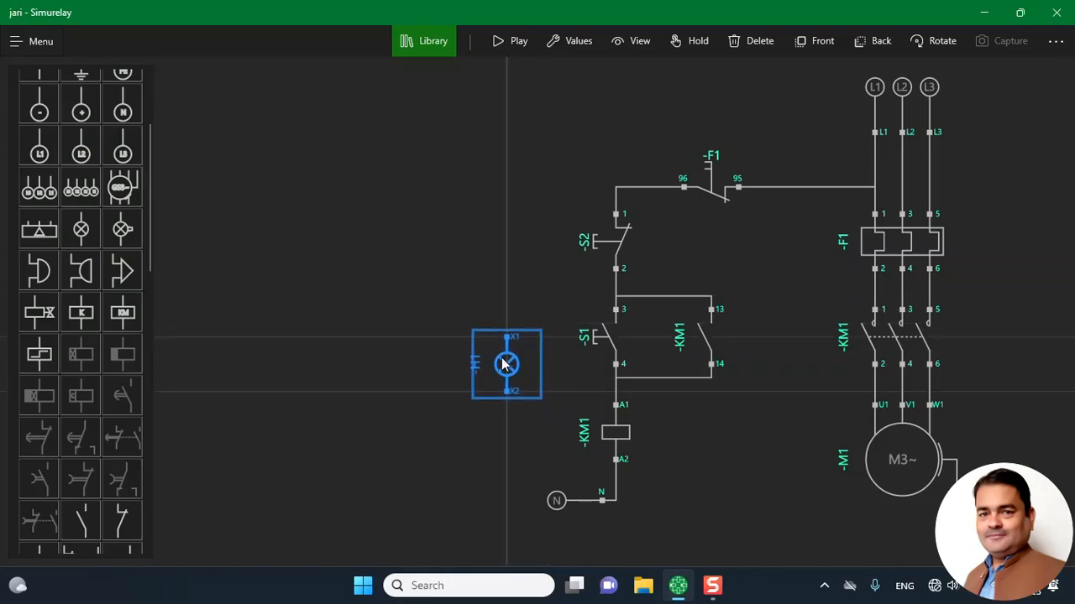
pyautogui.click(509, 388)
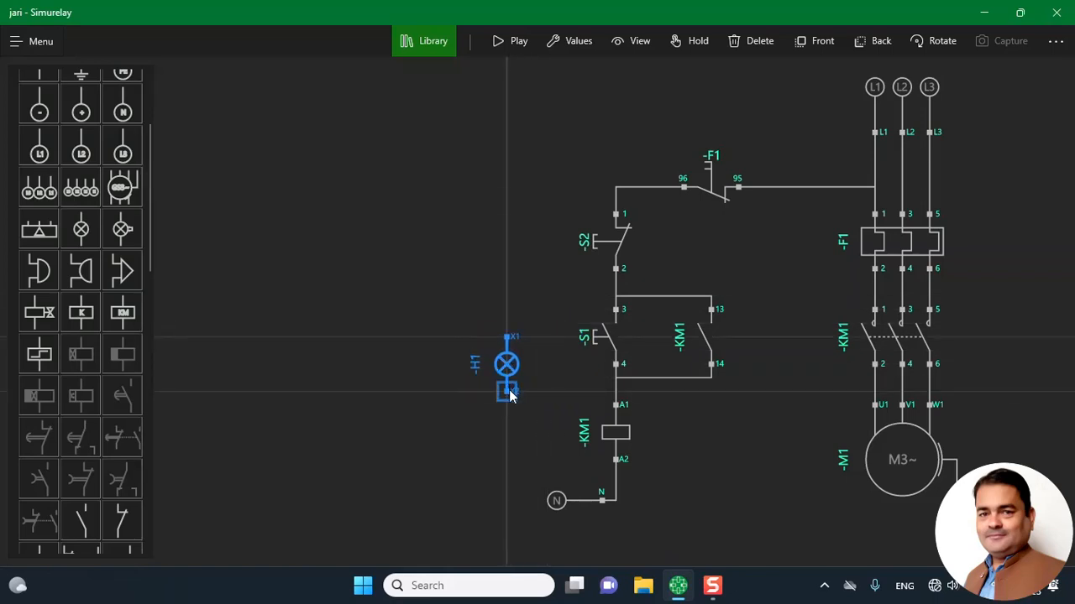
pyautogui.click(507, 367)
pyautogui.moveTo(507, 367); pyautogui.dragTo(509, 391)
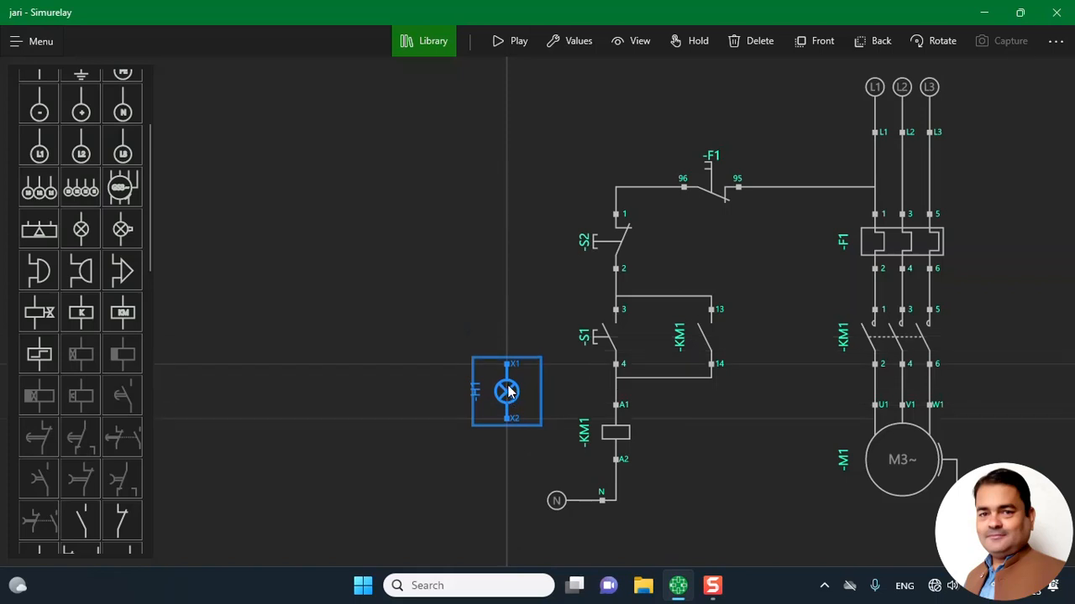
# Move the N supply lower and farther left of the control circuit, and shift lamp H1 down level with the KM1 coil
pyautogui.click(538, 470)
pyautogui.click(556, 500)
pyautogui.moveTo(556, 500); pyautogui.dragTo(203, 525)
pyautogui.click(502, 410)
pyautogui.moveTo(510, 400); pyautogui.dragTo(511, 430)
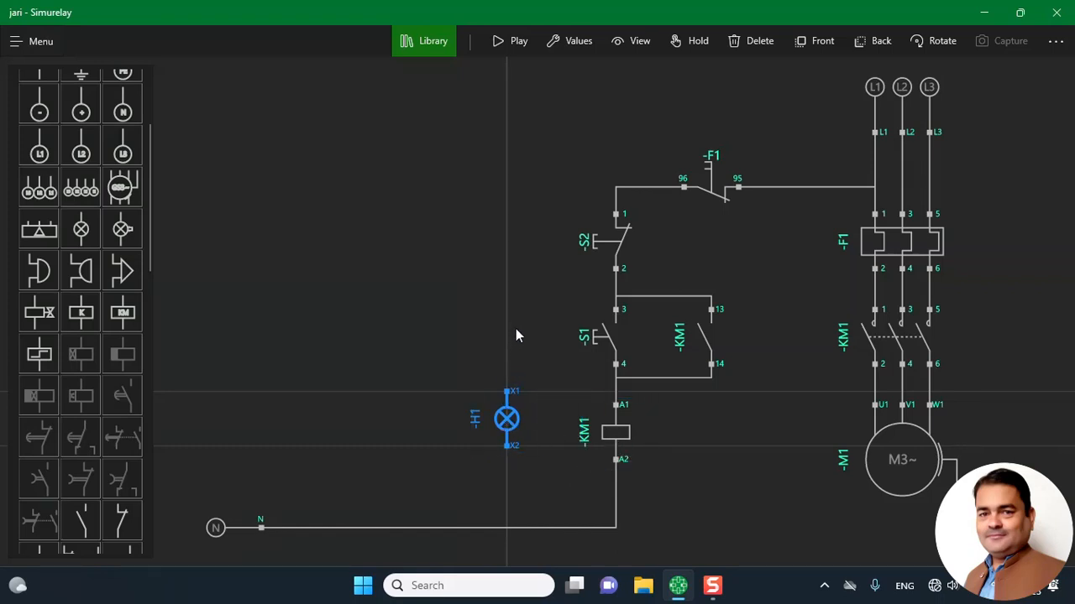
# Place an NC contact directly above lamp H1, level with push button S1
pyautogui.moveTo(151, 258); pyautogui.dragTo(160, 310)
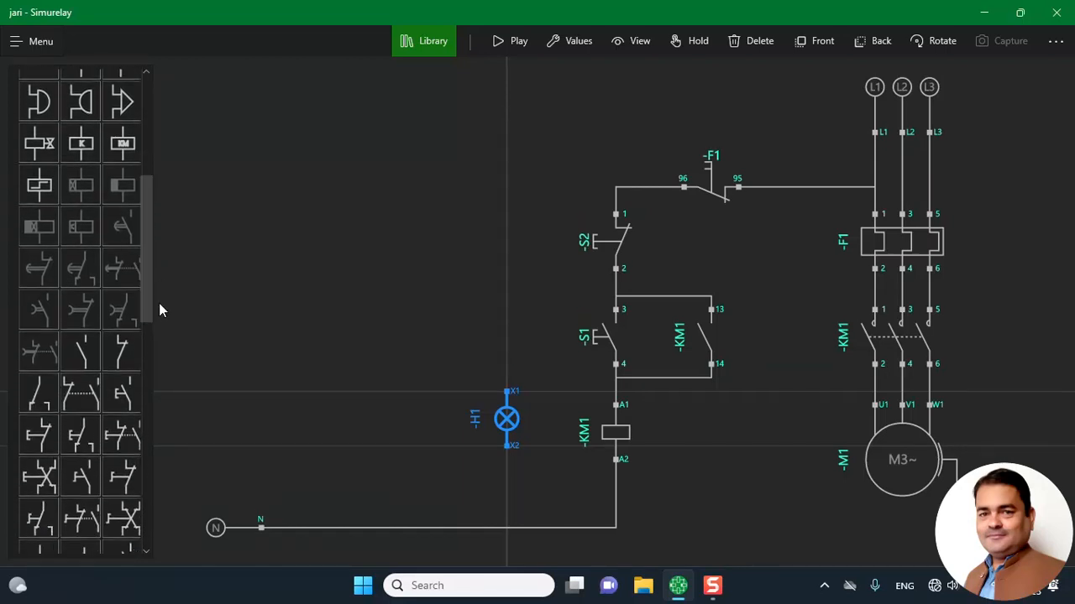
pyautogui.click(122, 353)
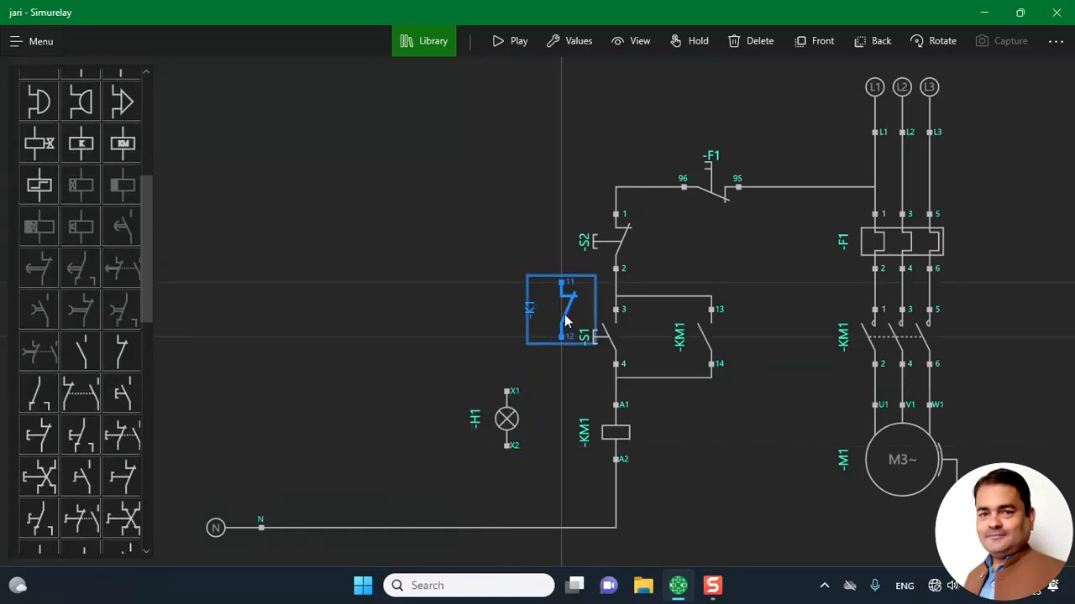
pyautogui.moveTo(564, 323); pyautogui.dragTo(508, 338)
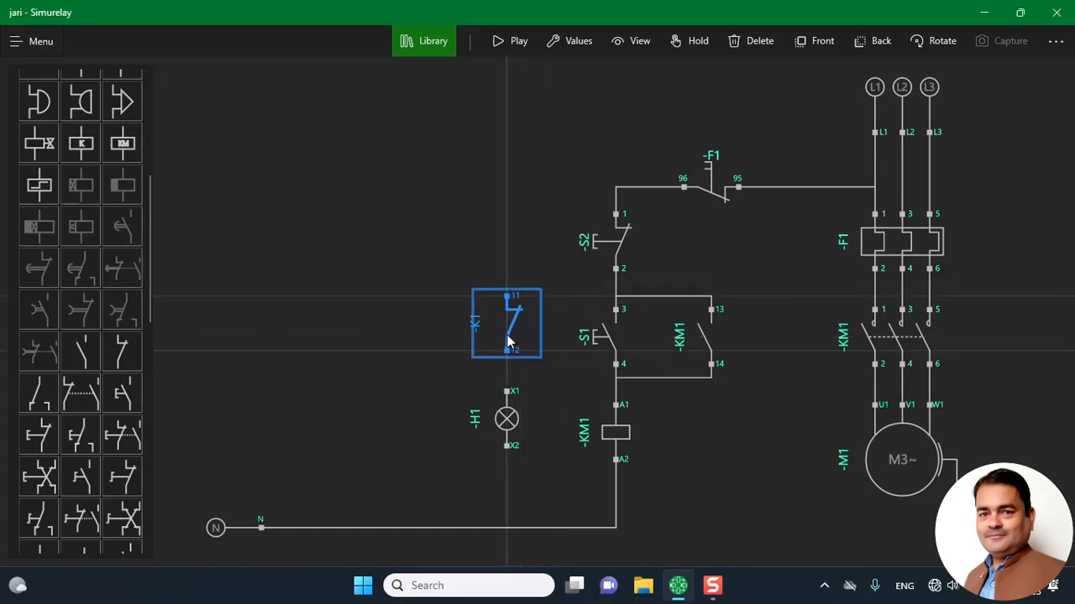
pyautogui.moveTo(507, 342); pyautogui.dragTo(507, 352)
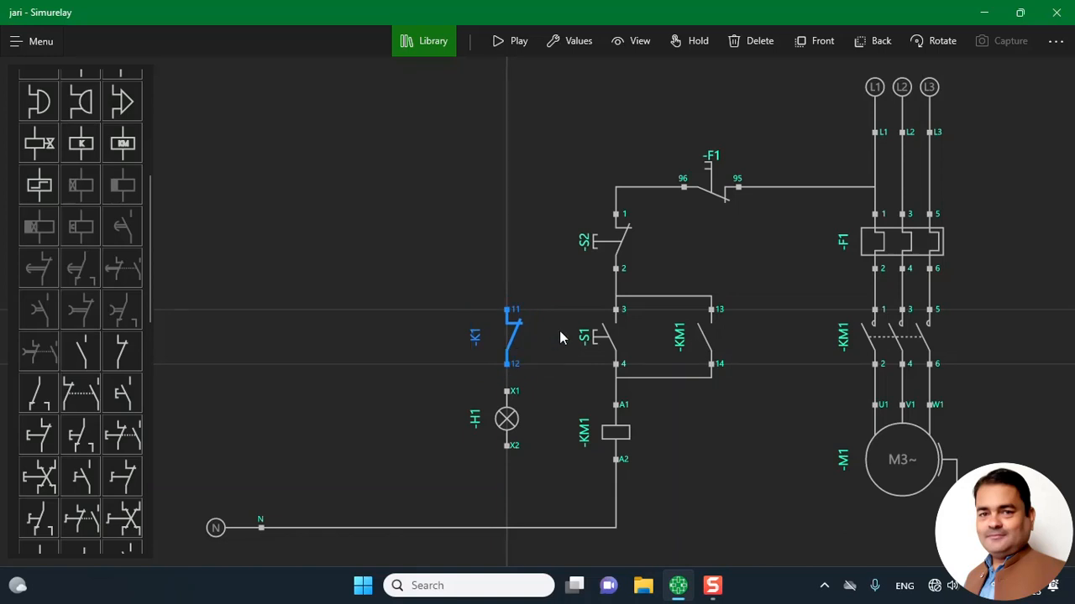
# Wire the NC contact and lamp H1 in series between S2 terminal 2 and KM1 coil terminal A2
pyautogui.click(507, 310)
pyautogui.click(616, 270)
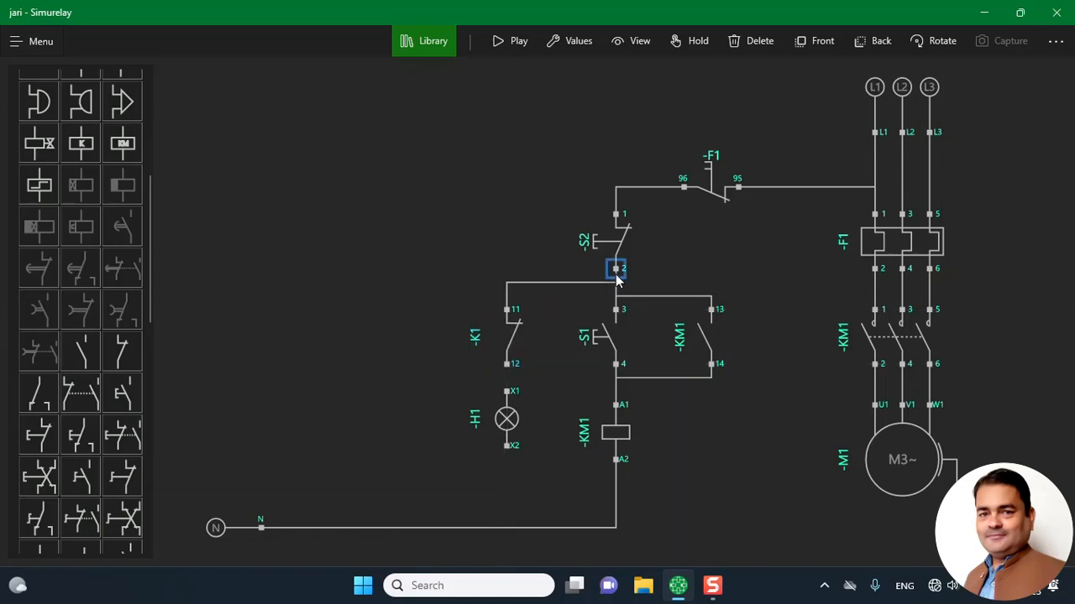
pyautogui.click(508, 445)
pyautogui.click(618, 459)
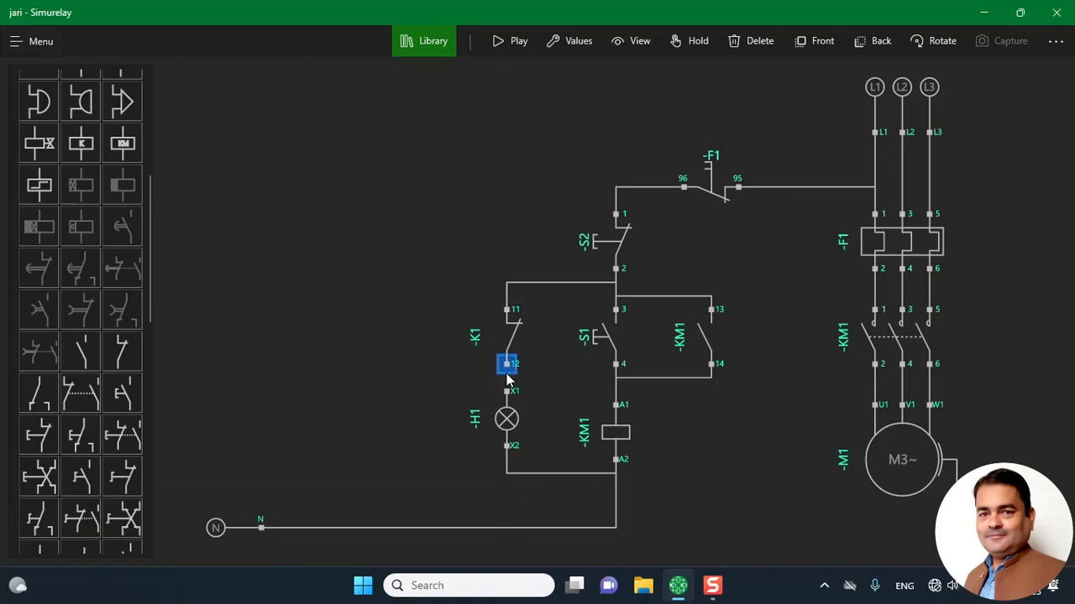
# Run the simulation, start the motor with S1 to check how lamp H1 responds, and end the simulation
pyautogui.click(514, 46)
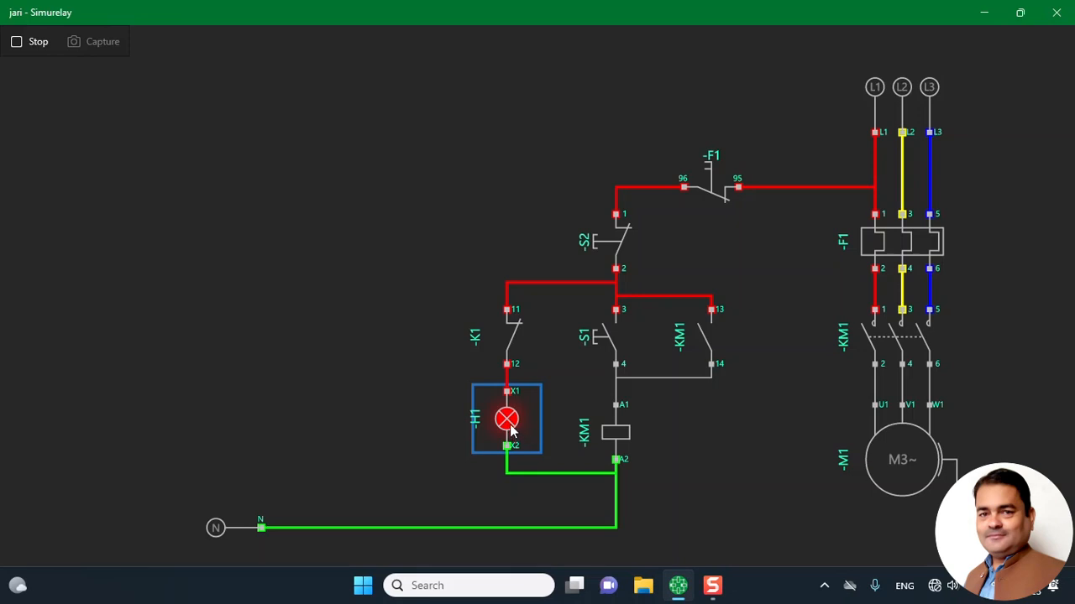
pyautogui.click(593, 344)
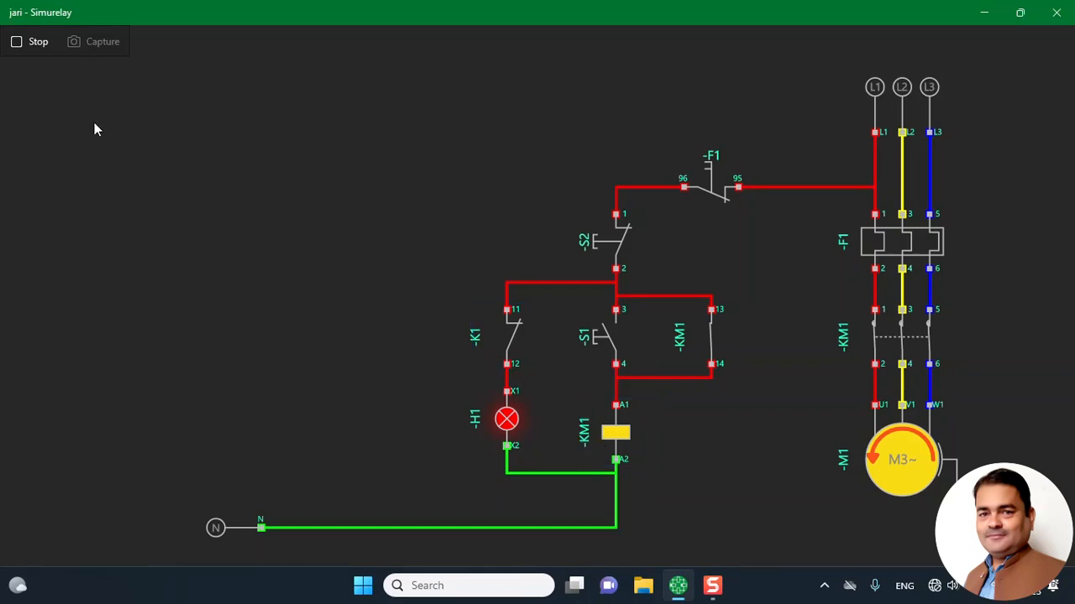
pyautogui.click(33, 42)
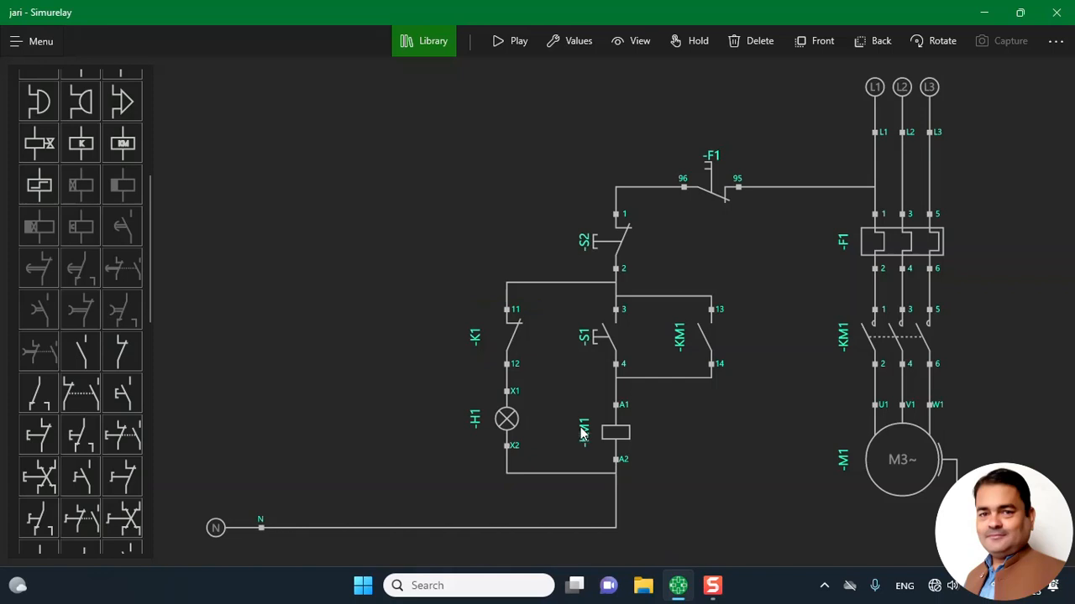
# Change the tag of the NC contact above lamp H1 to -KM, linking it to the contactor
pyautogui.click(509, 337)
pyautogui.click(578, 42)
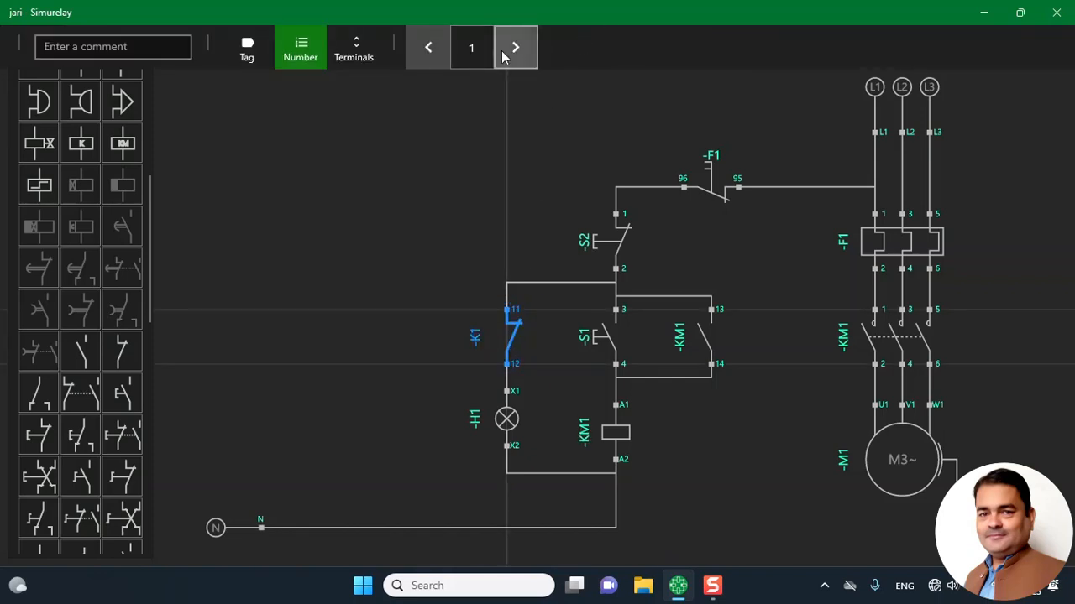
pyautogui.click(246, 49)
pyautogui.click(514, 47)
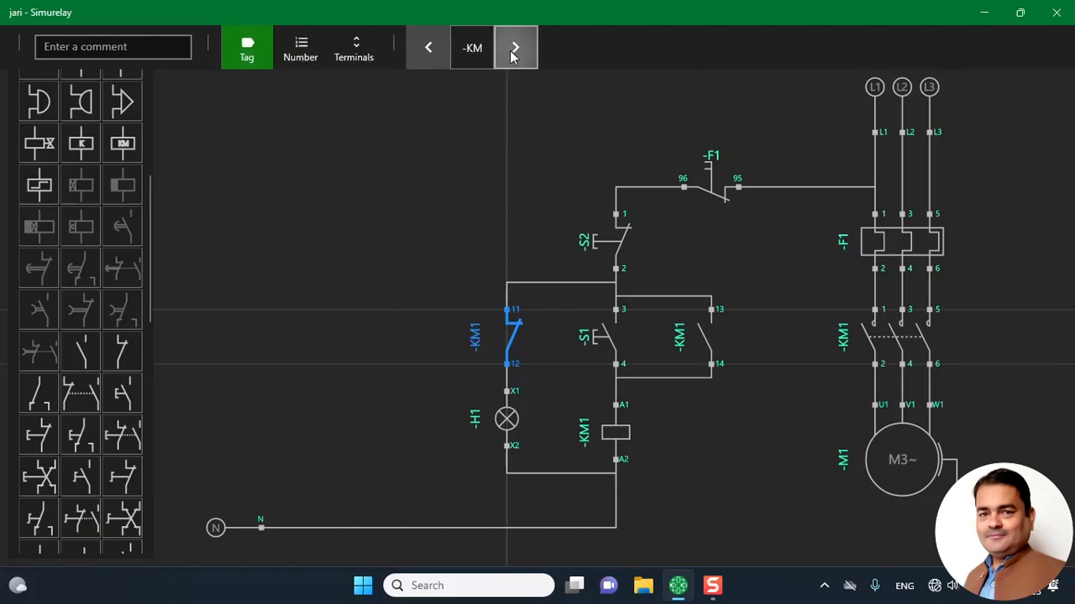
pyautogui.click(420, 285)
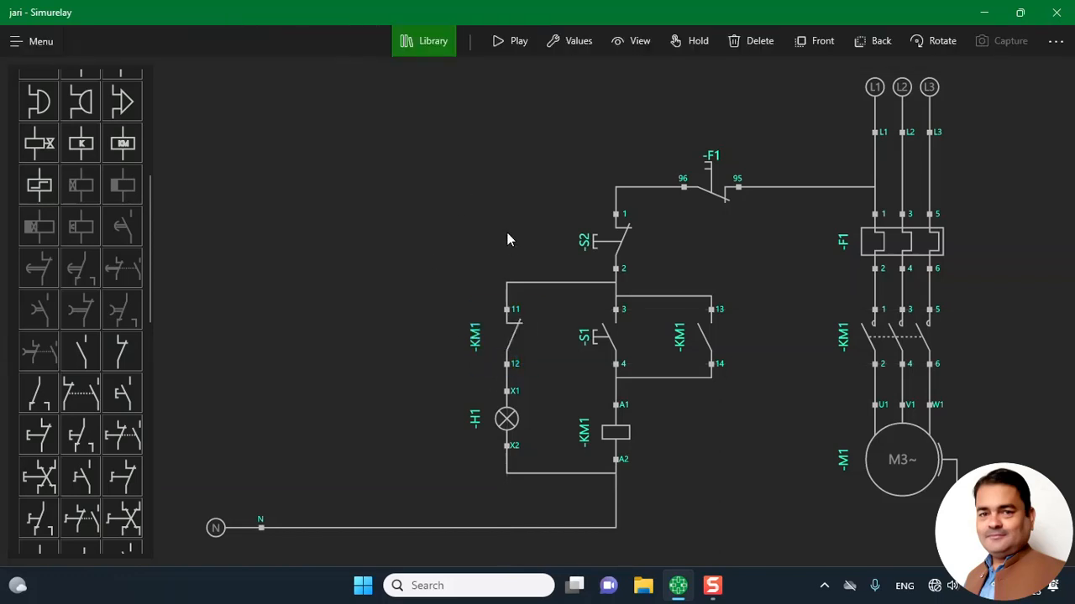
# Run the simulation, start the motor with S1 to check lamp H1 through the KM1 NC contact, and end the simulation
pyautogui.click(509, 48)
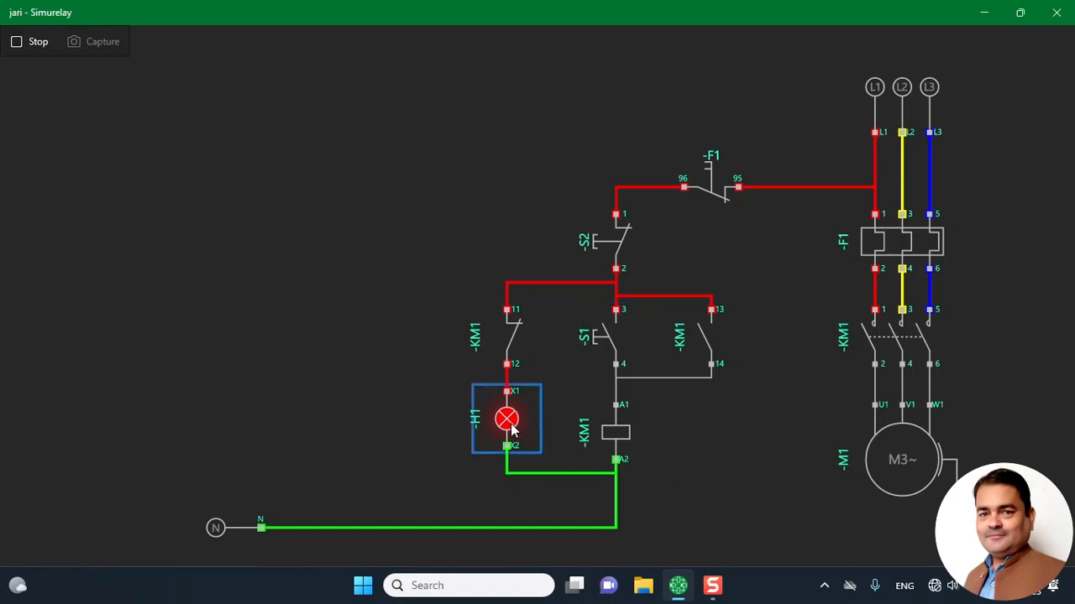
pyautogui.click(598, 345)
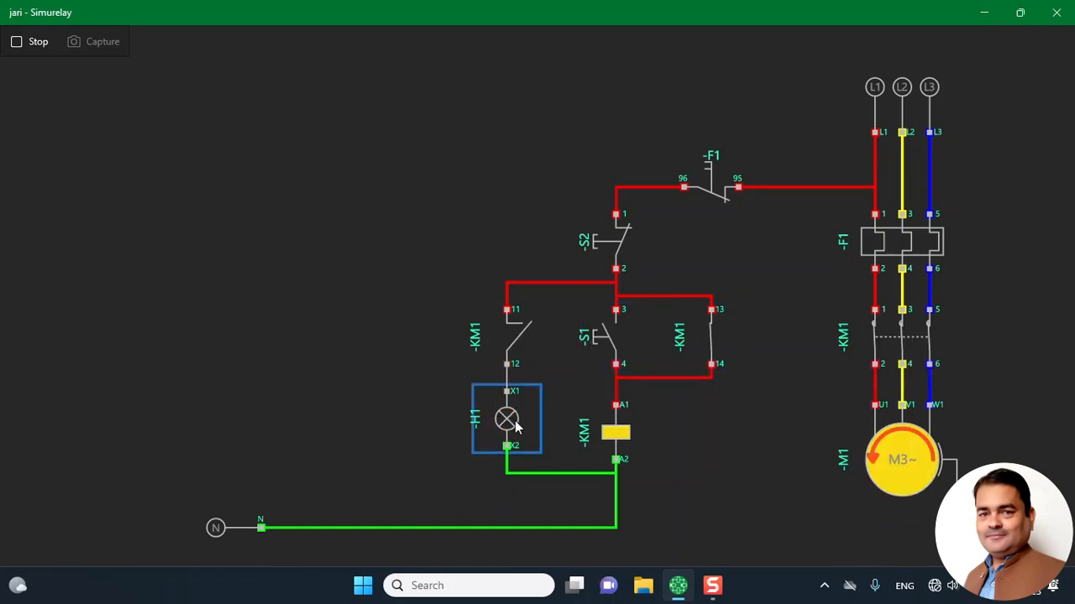
pyautogui.click(25, 50)
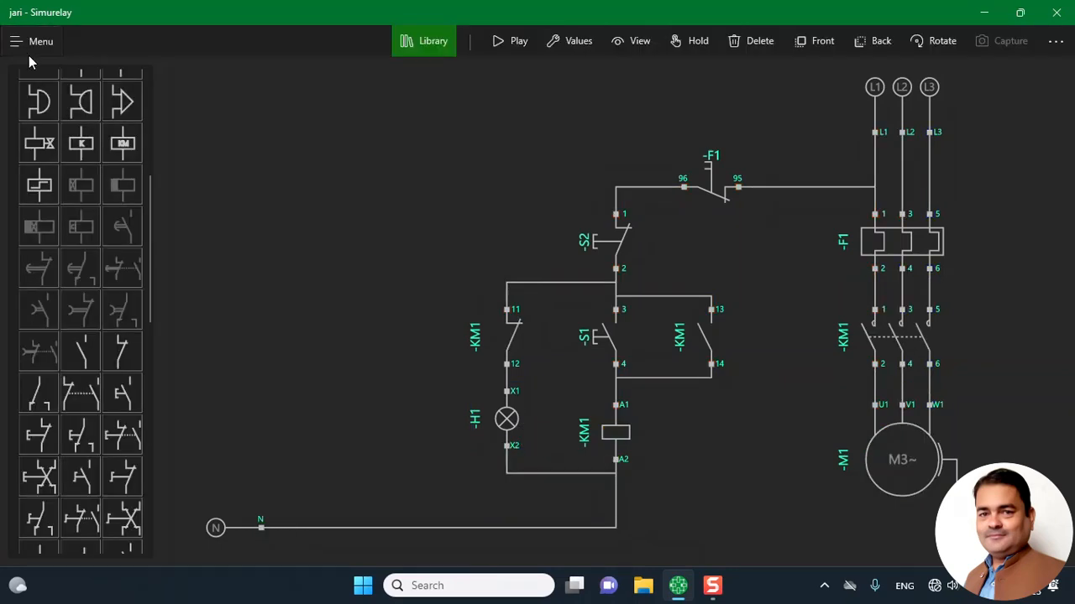
# Change the colour of lamp H1 to green
pyautogui.click(507, 428)
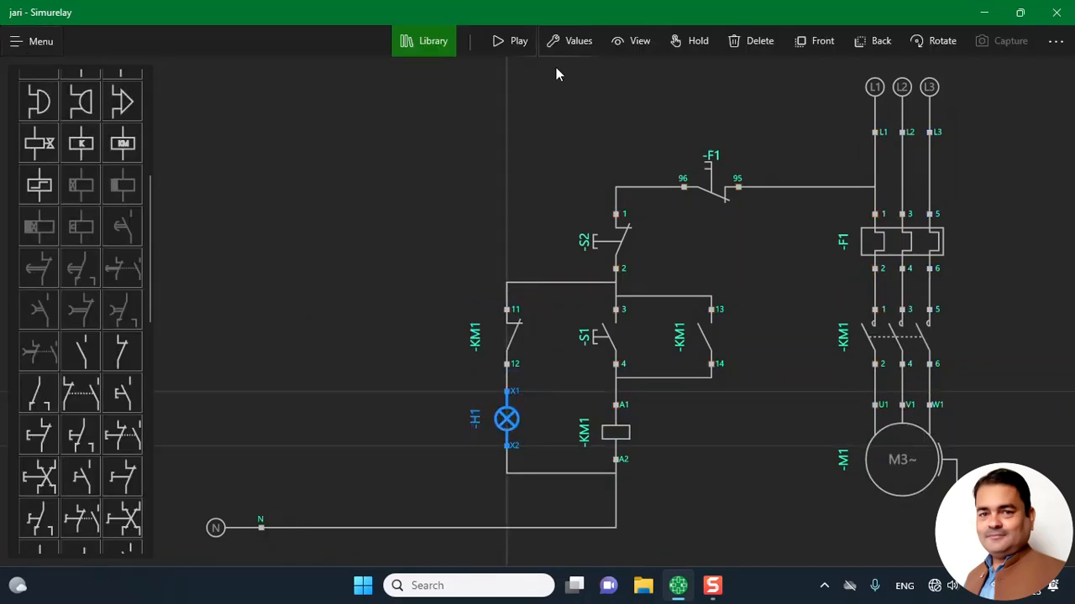
pyautogui.click(570, 44)
pyautogui.click(300, 50)
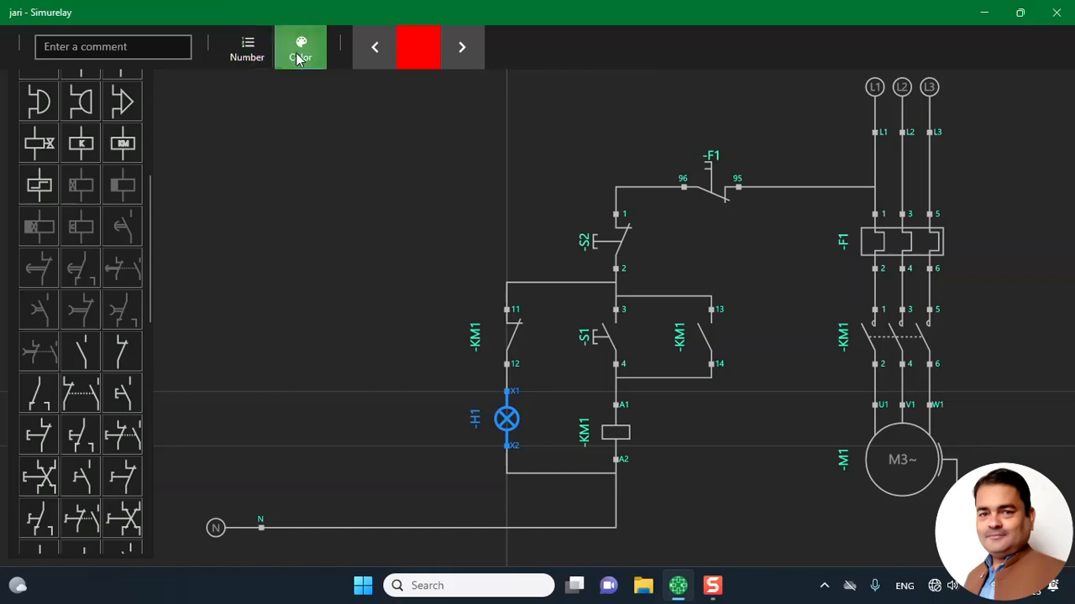
pyautogui.click(462, 58)
pyautogui.click(466, 61)
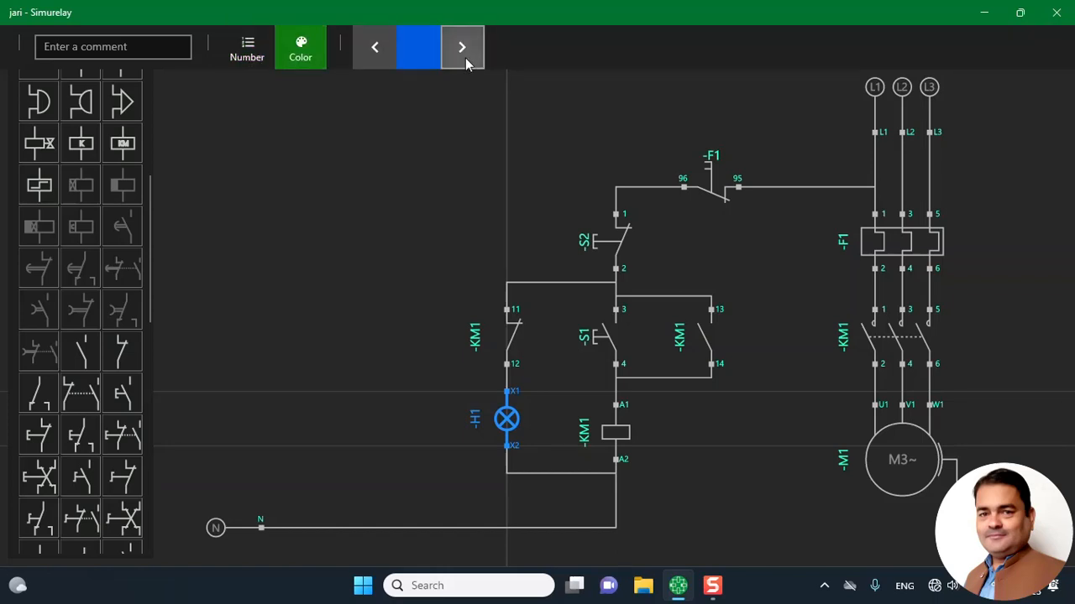
pyautogui.click(467, 61)
pyautogui.click(465, 59)
pyautogui.click(465, 58)
pyautogui.click(465, 59)
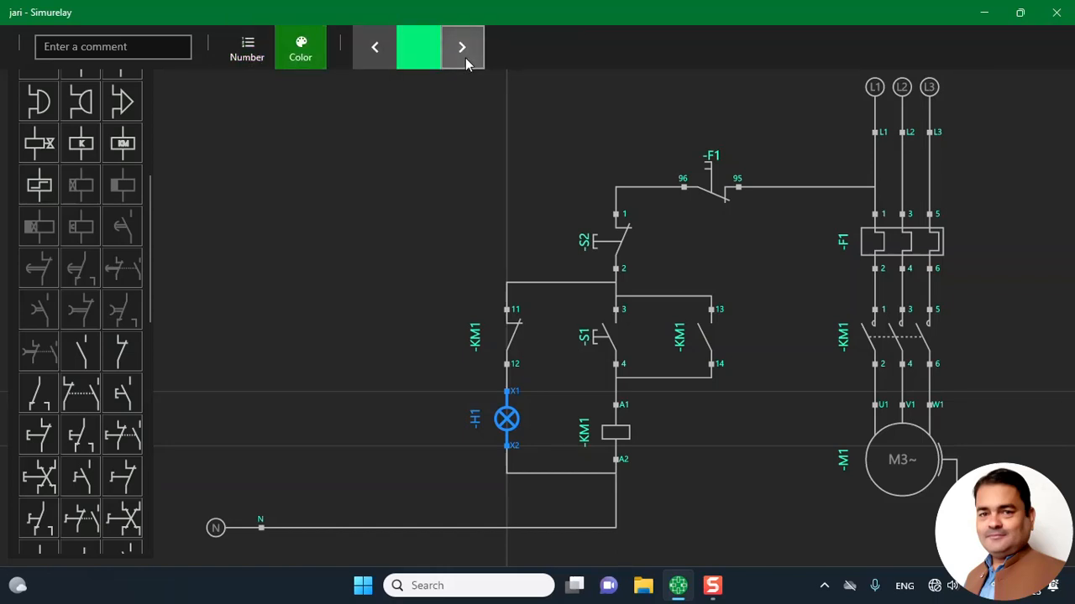
pyautogui.click(380, 333)
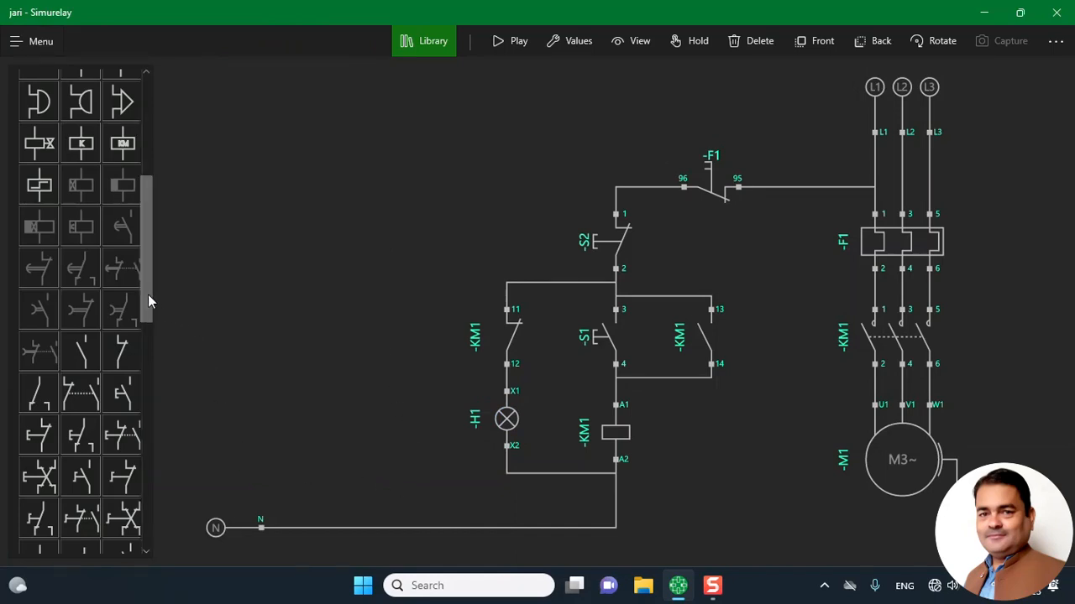
# Place an NO contact to the left of the KM1 NC contact at the same height, and a lamp directly below it
pyautogui.moveTo(149, 295)
pyautogui.mouseDown()
pyautogui.moveTo(151, 344)
pyautogui.moveTo(157, 243)
pyautogui.moveTo(157, 314)
pyautogui.mouseUp()
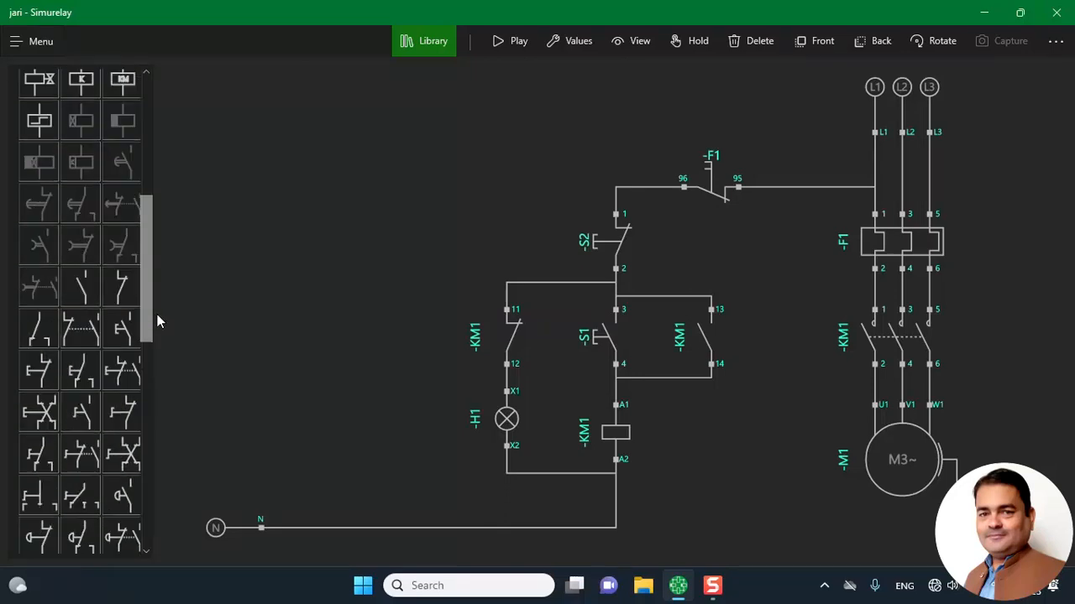
pyautogui.click(81, 290)
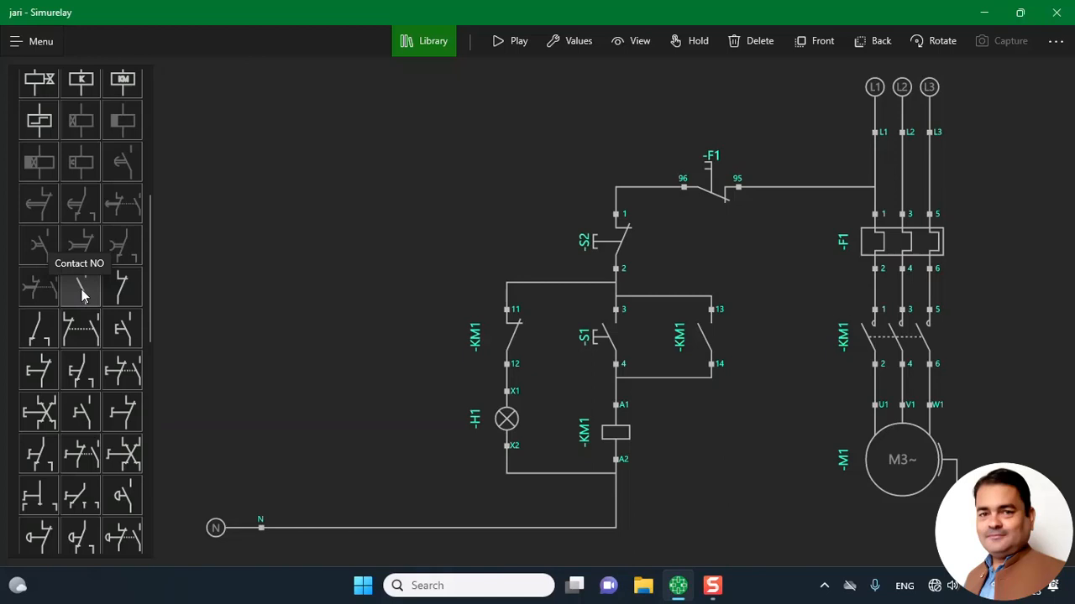
pyautogui.moveTo(564, 327); pyautogui.dragTo(435, 351)
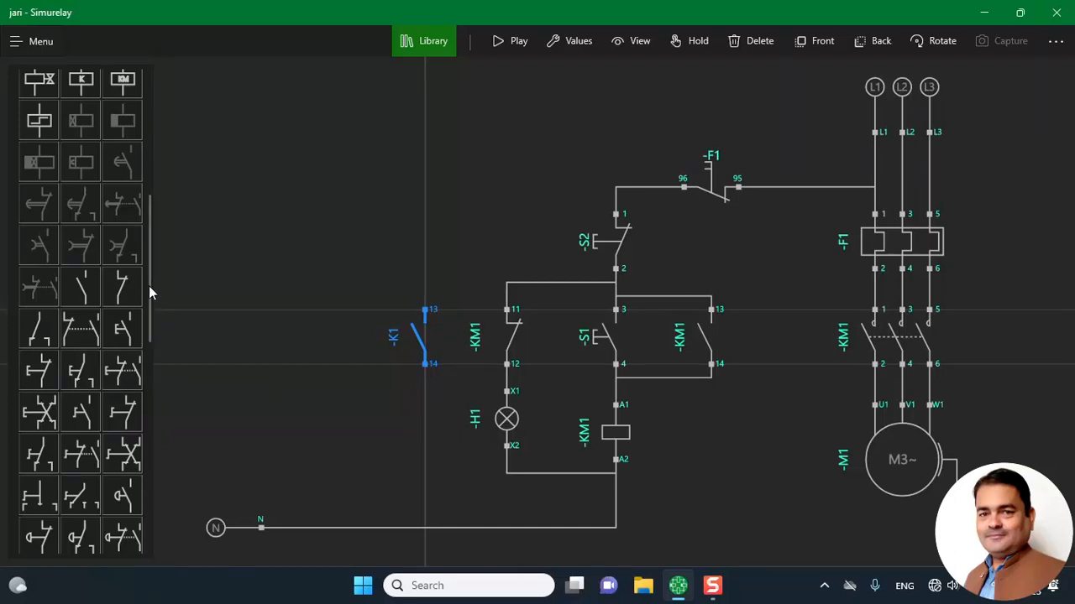
pyautogui.moveTo(152, 294); pyautogui.dragTo(148, 220)
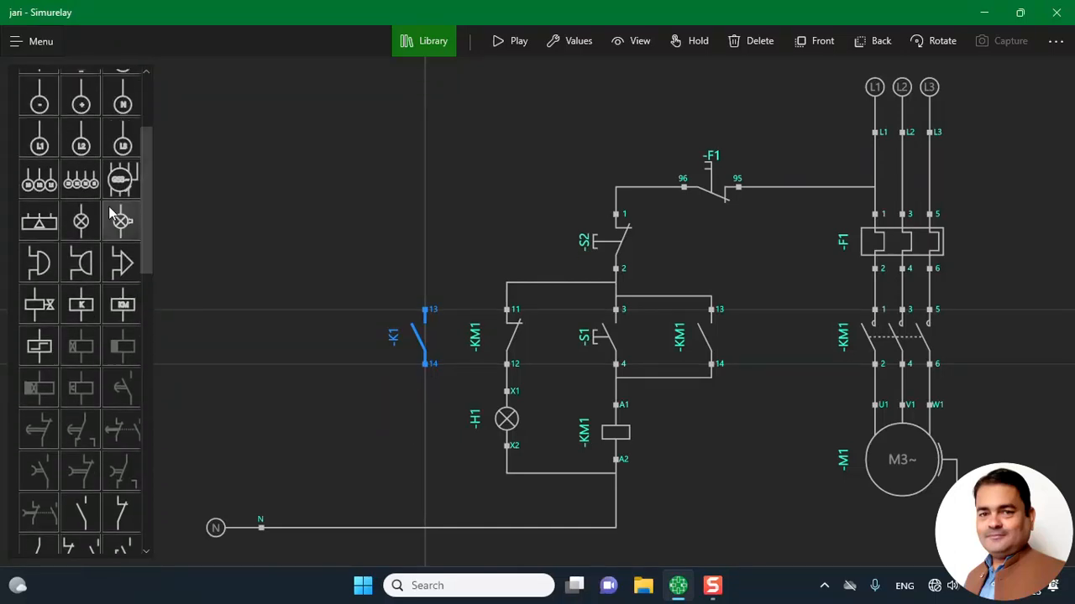
pyautogui.click(81, 221)
pyautogui.moveTo(557, 325); pyautogui.dragTo(414, 443)
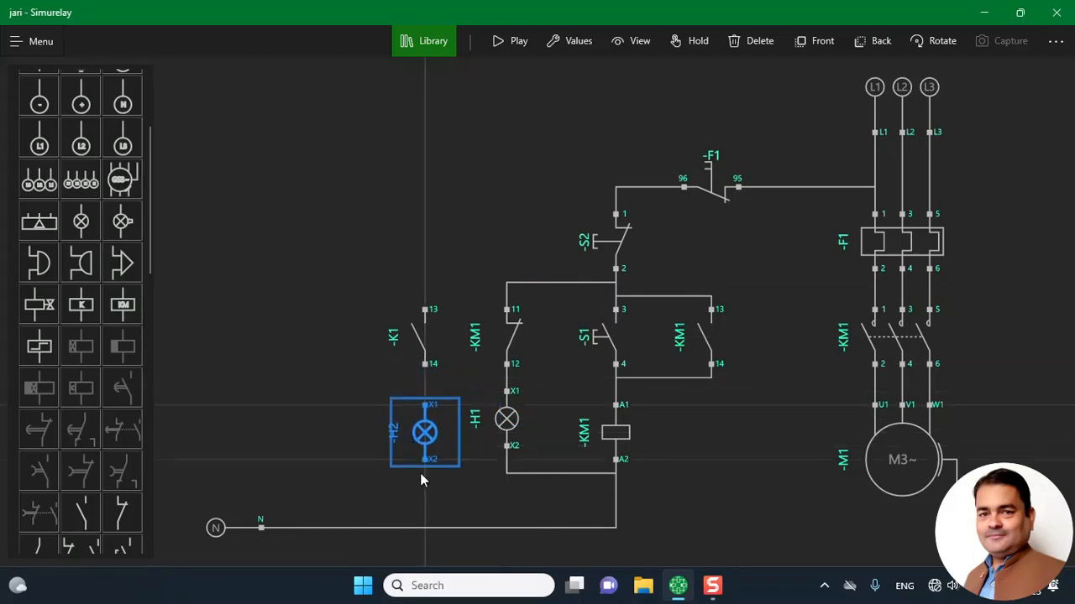
# Wire lamp H2 and the new NO contact in series between the neutral N and S2 terminal 1
pyautogui.click(425, 459)
pyautogui.click(261, 528)
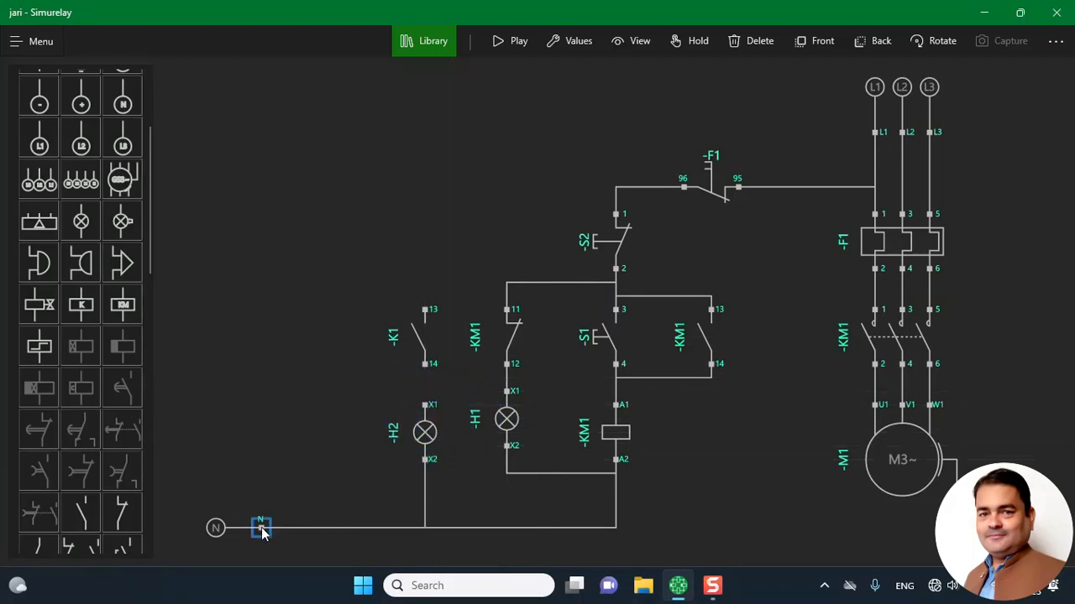
pyautogui.click(425, 405)
pyautogui.click(425, 365)
pyautogui.click(426, 311)
pyautogui.click(616, 215)
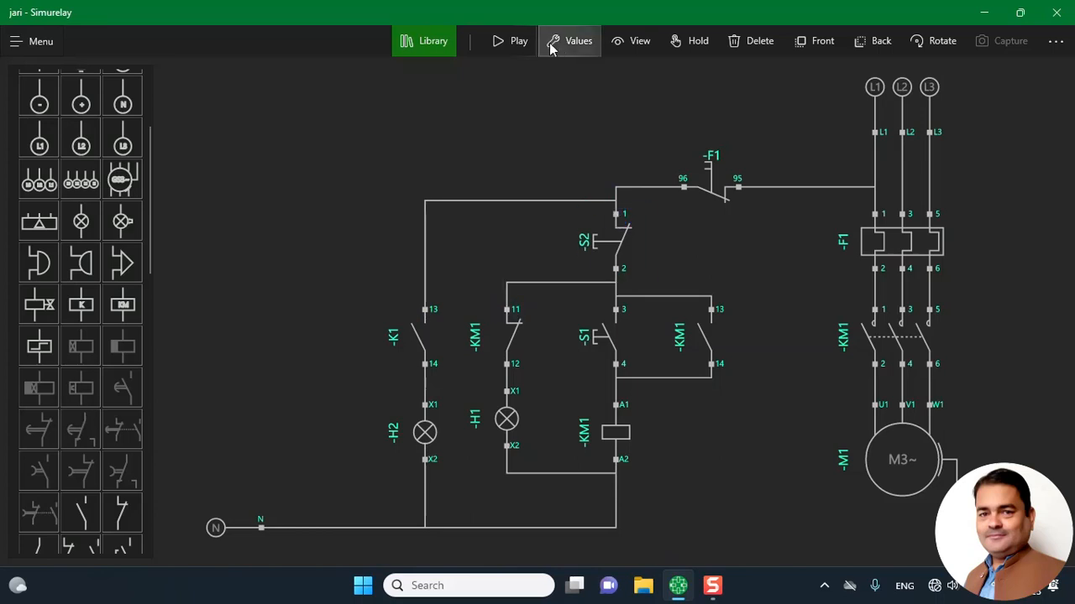
# Change the tag of the NO contact above lamp H2 to -KM, linking it to the contactor
pyautogui.click(422, 348)
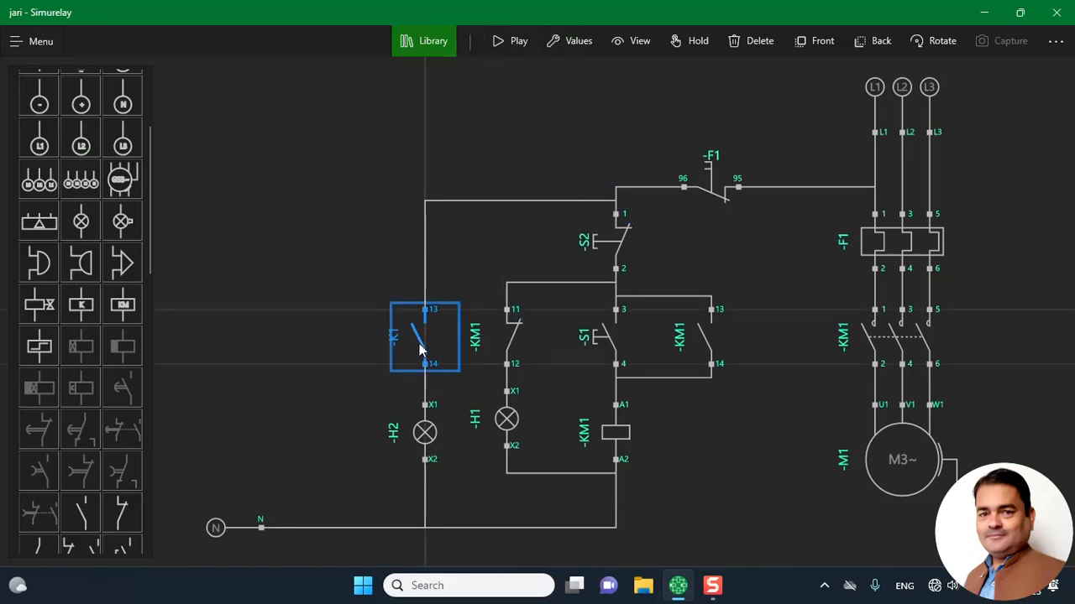
pyautogui.click(581, 44)
pyautogui.click(248, 51)
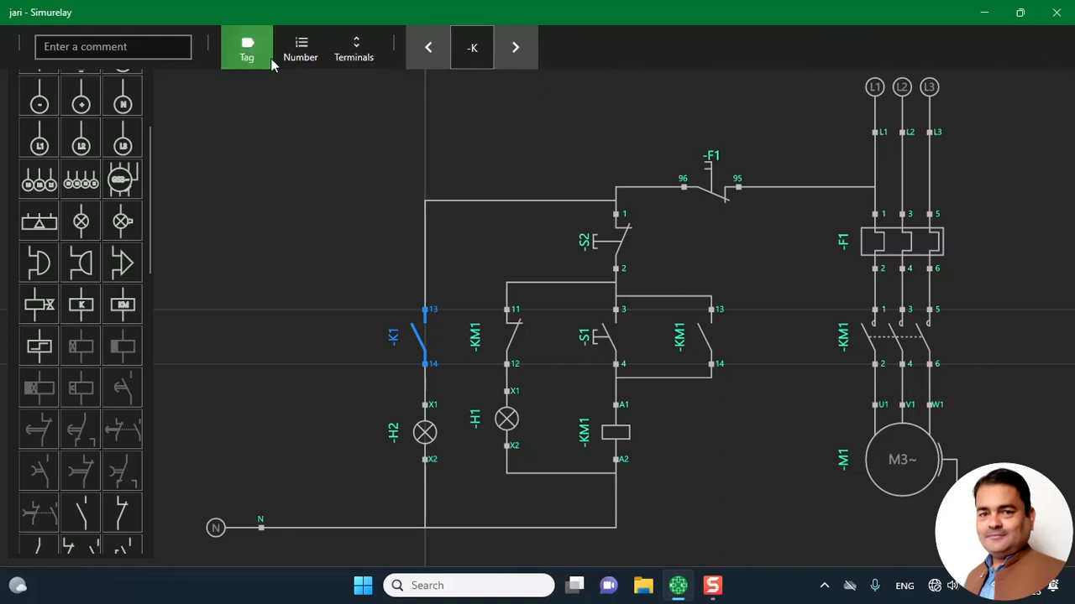
pyautogui.click(531, 48)
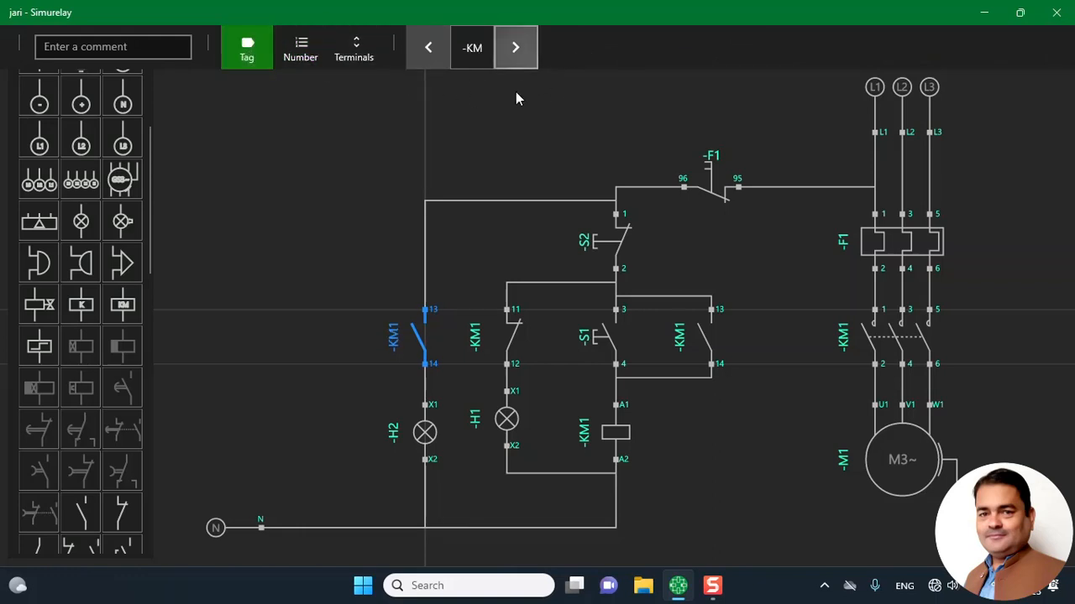
pyautogui.click(355, 244)
# Run the simulation, start the motor with S1 to check lamps H1 and H2, and end the simulation
pyautogui.click(508, 44)
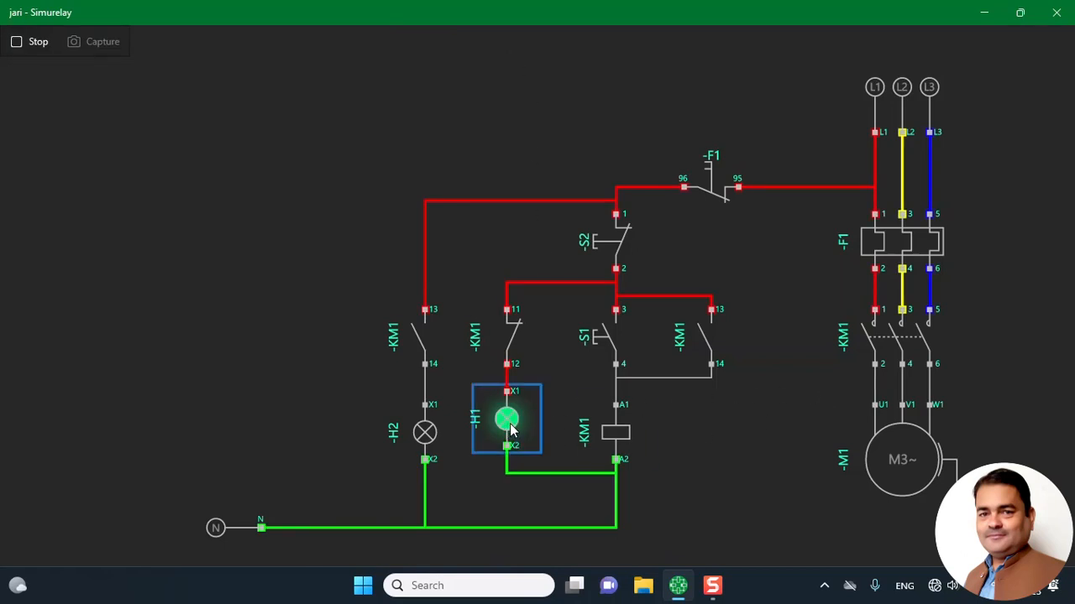
pyautogui.click(591, 339)
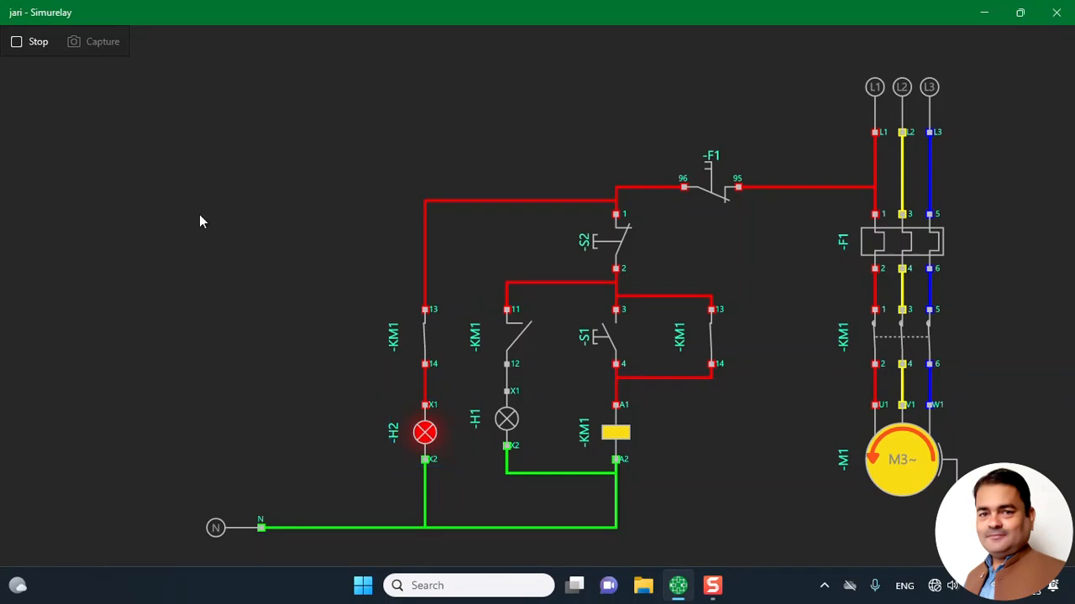
pyautogui.click(37, 42)
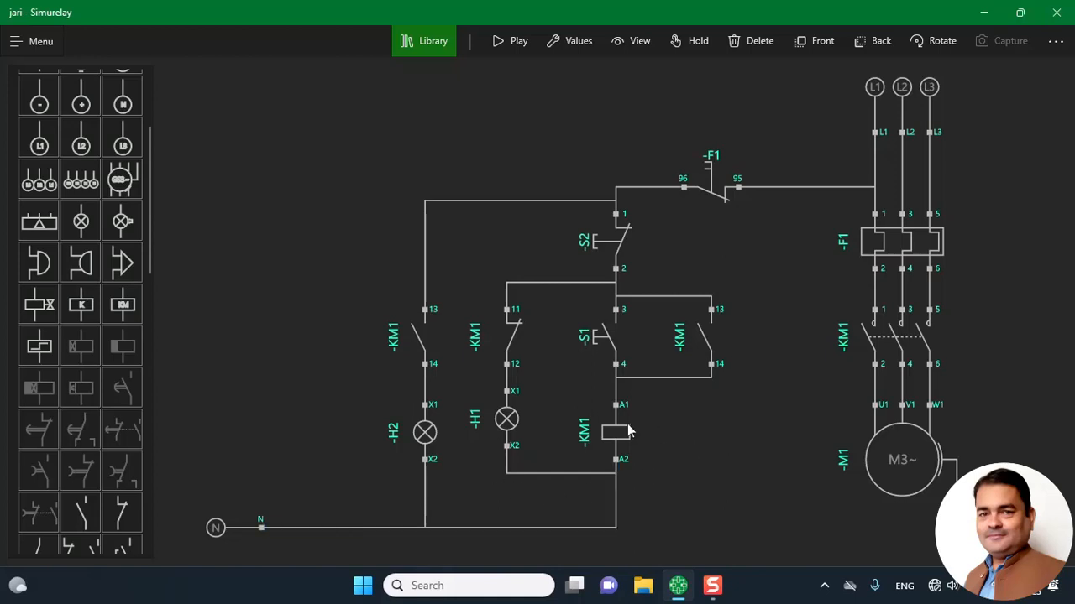
# Move lamp H2 level with H1, and place a third lamp to the left of H2 with an NO contact above it
pyautogui.moveTo(428, 445); pyautogui.dragTo(429, 431)
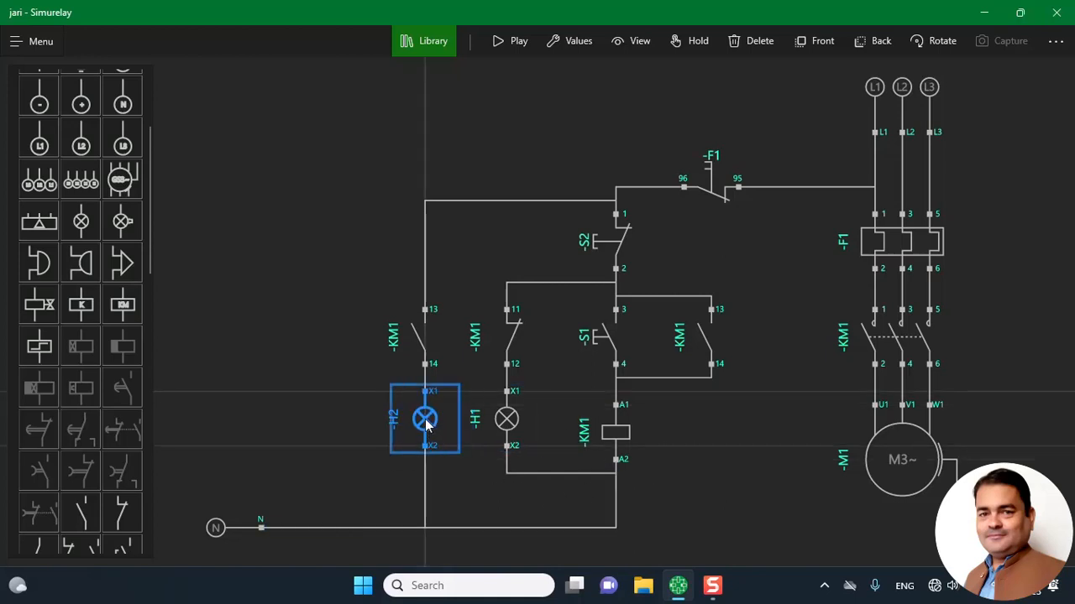
pyautogui.click(81, 229)
pyautogui.moveTo(565, 319); pyautogui.dragTo(335, 430)
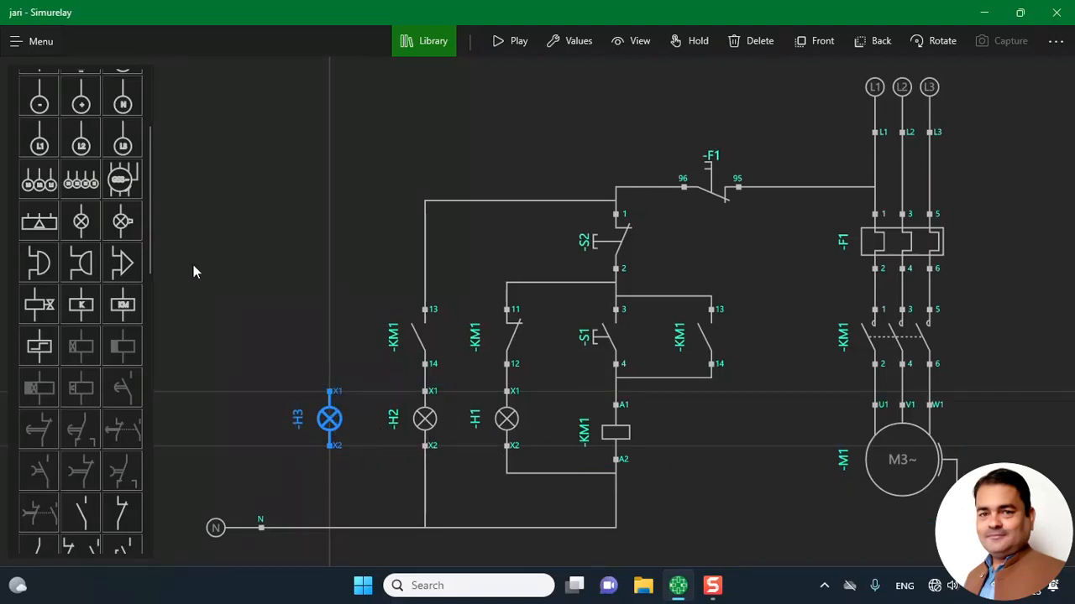
pyautogui.moveTo(148, 233); pyautogui.dragTo(141, 290)
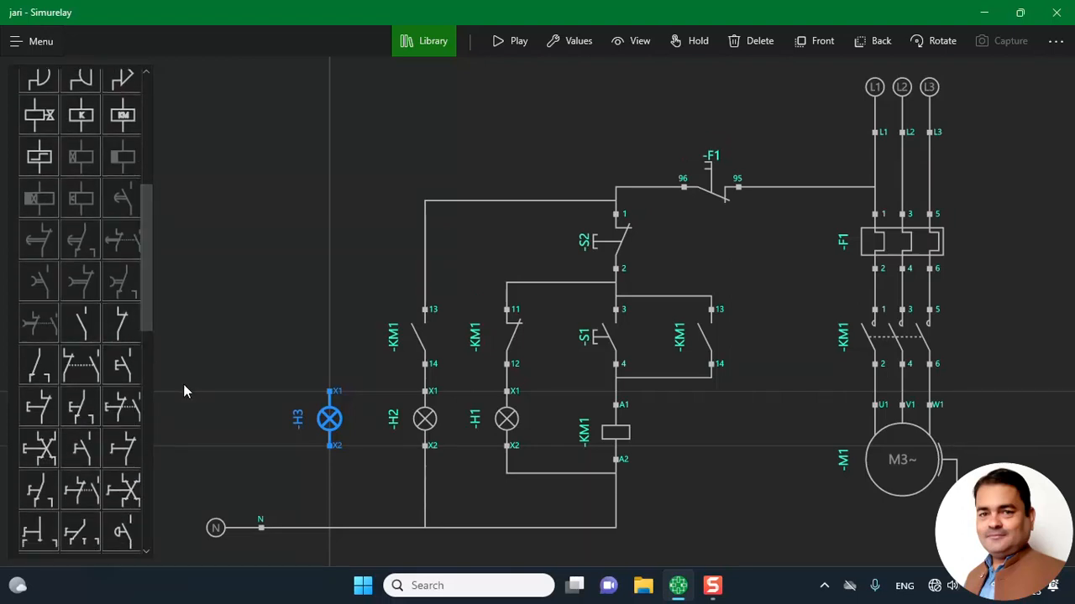
pyautogui.moveTo(550, 330); pyautogui.dragTo(327, 333)
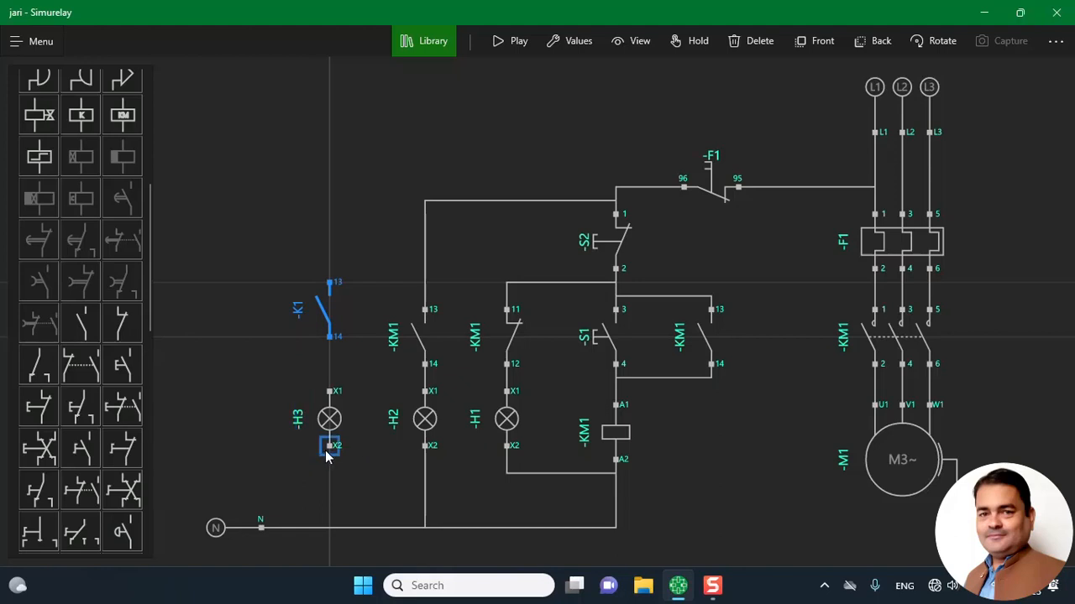
# Wire lamp H3 and its NO contact in series between N and L1, routing the supply wire above the F1 contact
pyautogui.moveTo(328, 454); pyautogui.dragTo(259, 527)
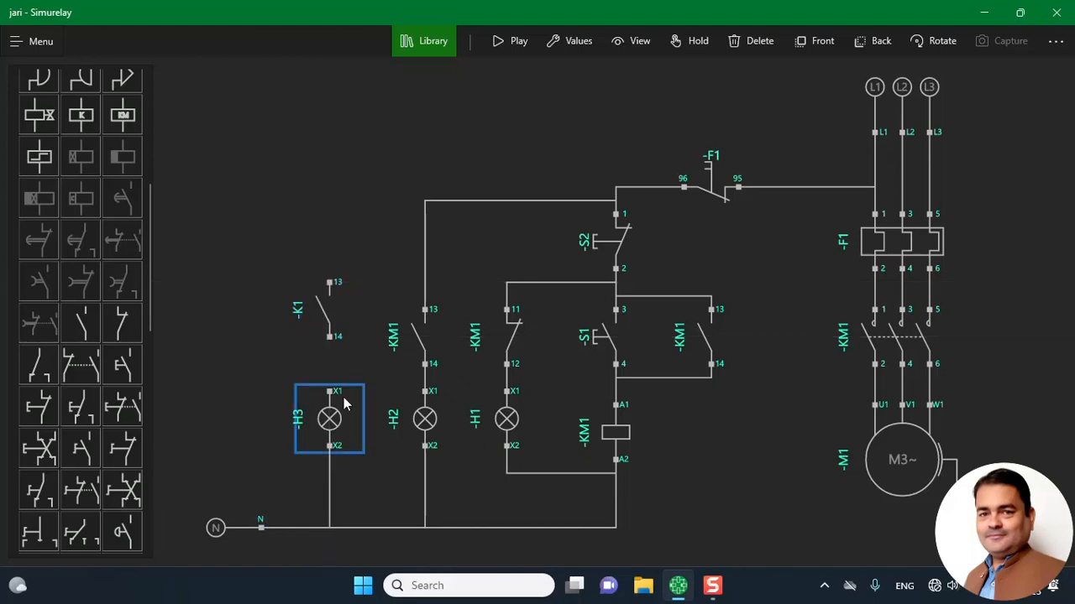
pyautogui.moveTo(330, 392); pyautogui.dragTo(329, 337)
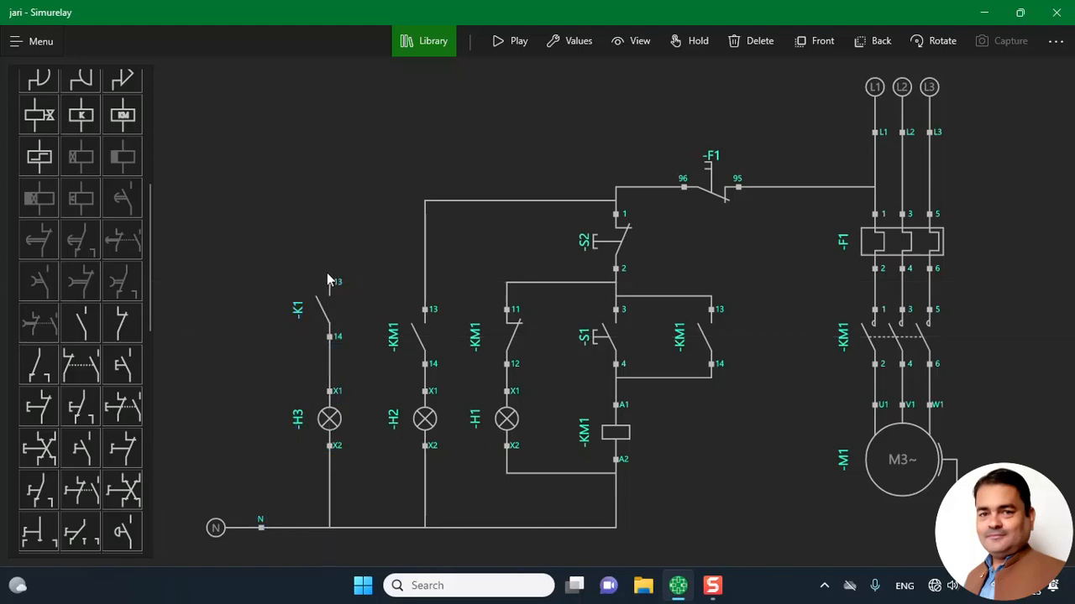
pyautogui.moveTo(329, 284); pyautogui.dragTo(377, 219)
pyautogui.moveTo(875, 136); pyautogui.dragTo(875, 134)
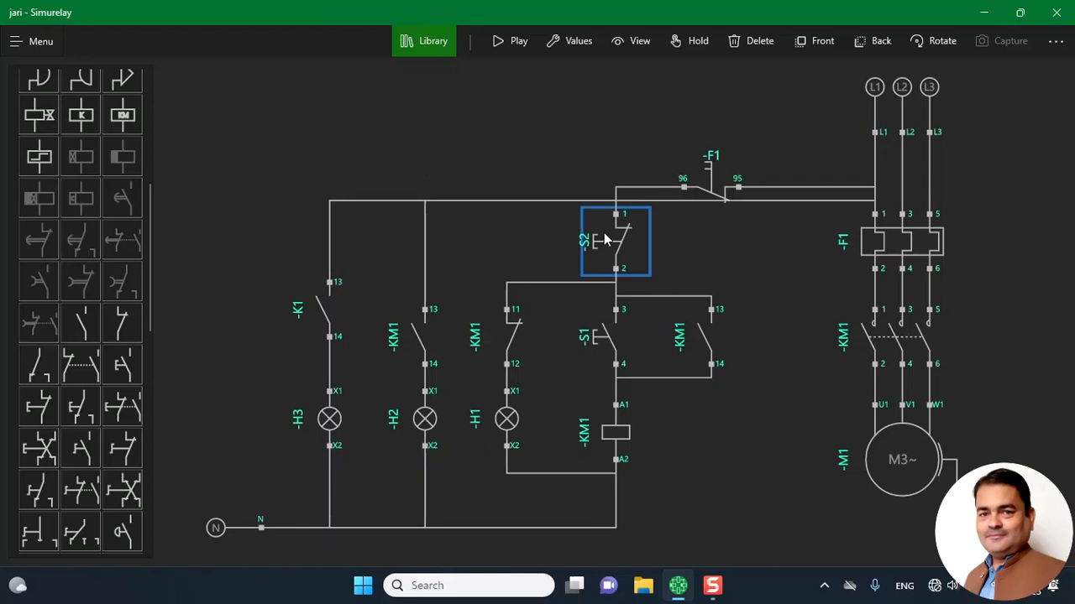
pyautogui.moveTo(549, 200); pyautogui.dragTo(552, 133)
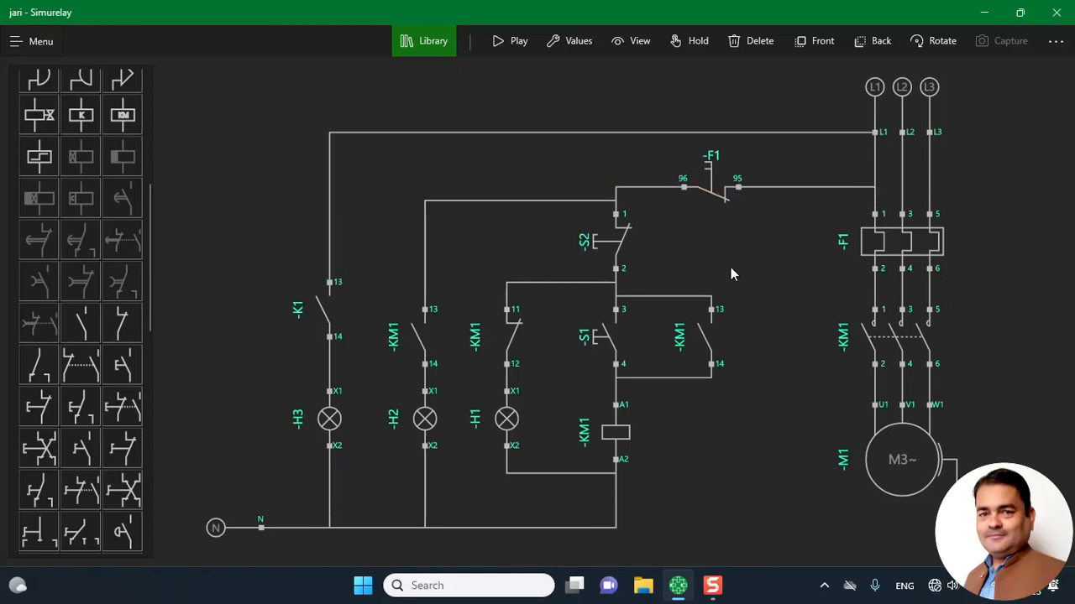
# Change the tag of the NO contact above lamp H3 to -F, linking it to the overload relay
pyautogui.click(327, 318)
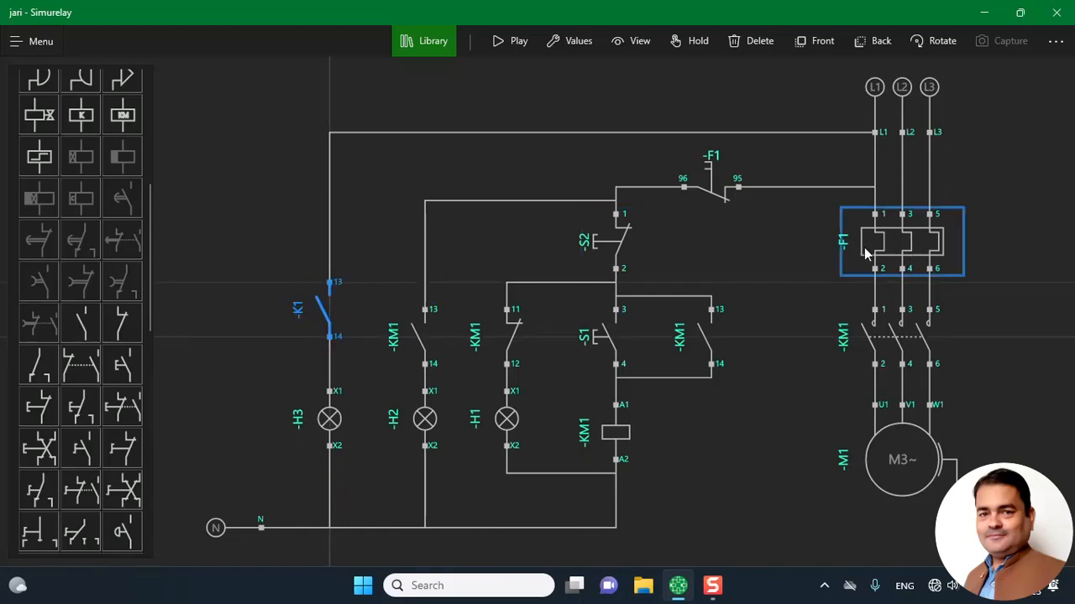
pyautogui.click(571, 46)
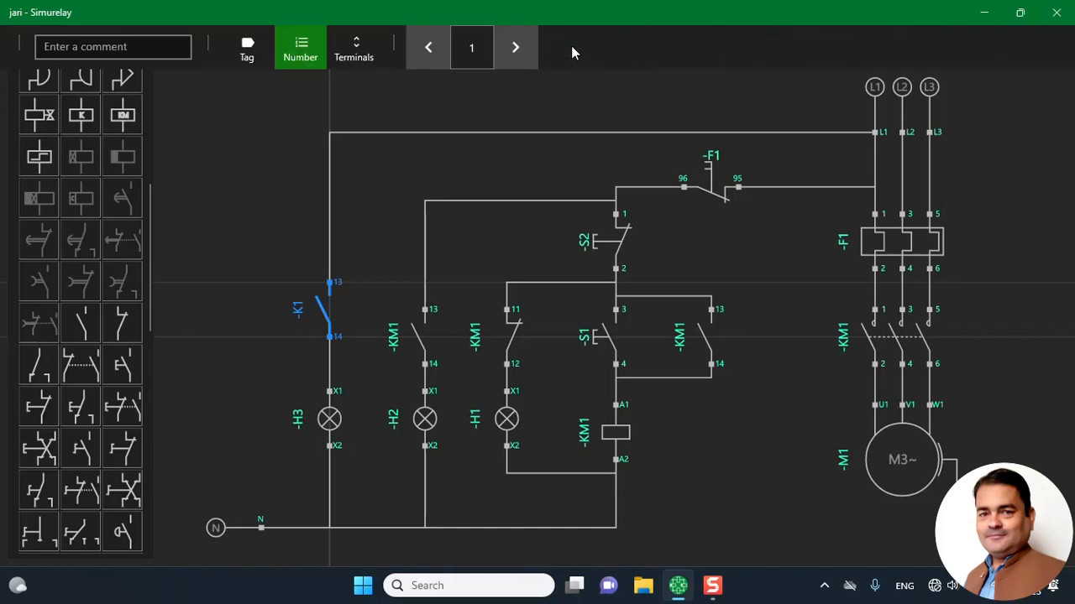
pyautogui.click(519, 47)
pyautogui.click(519, 47)
pyautogui.click(519, 47)
pyautogui.click(518, 47)
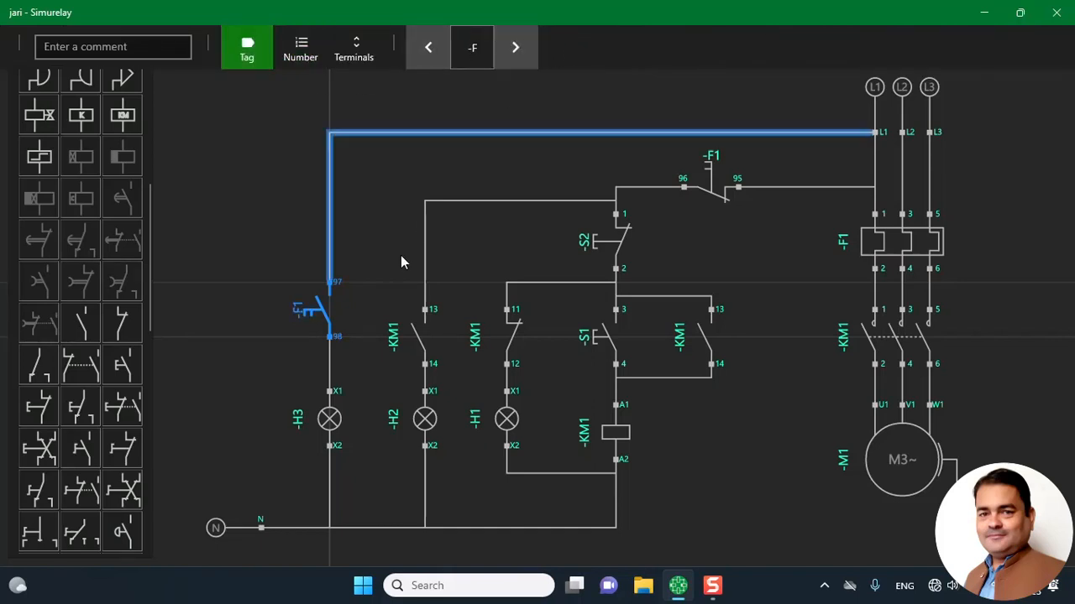
pyautogui.click(377, 319)
pyautogui.click(349, 410)
pyautogui.click(376, 485)
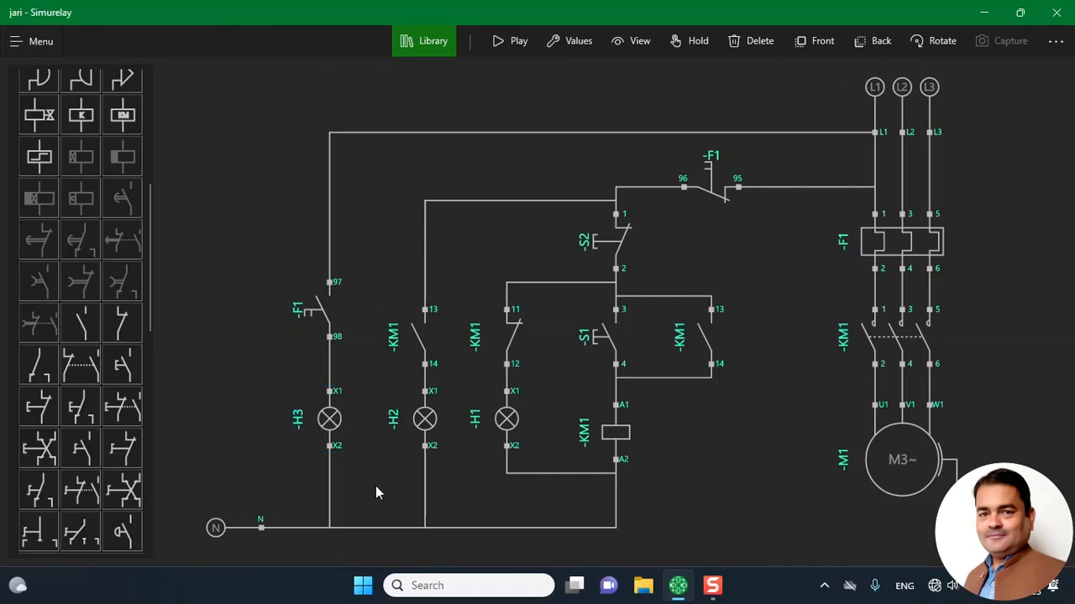
# Run the simulation, start and stop the motor with S1 and S2, restart it, trip overload relay F1, and end the simulation
pyautogui.click(514, 46)
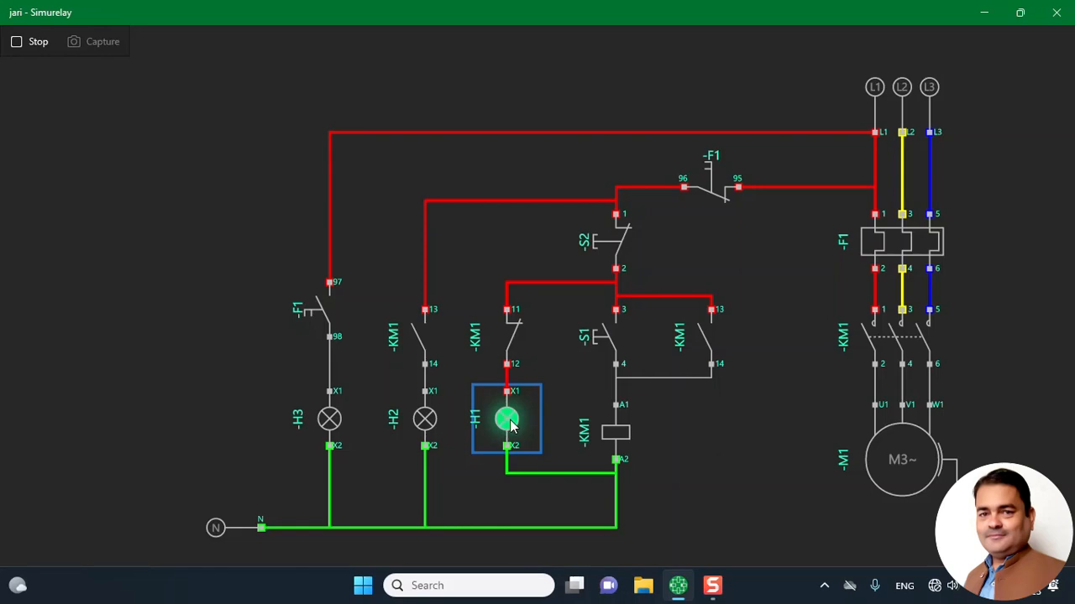
pyautogui.click(590, 340)
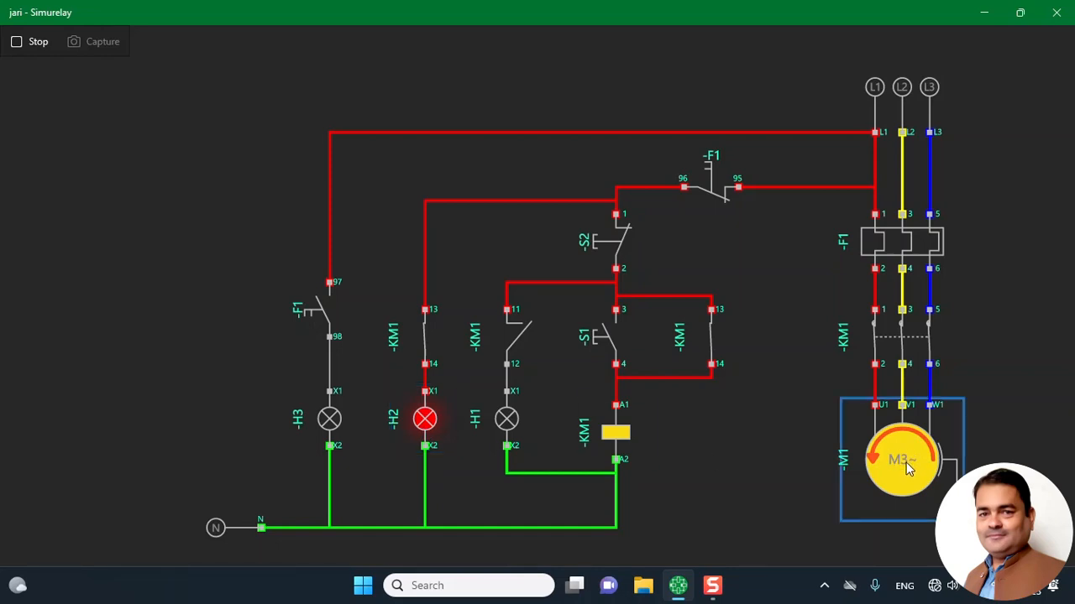
pyautogui.click(598, 245)
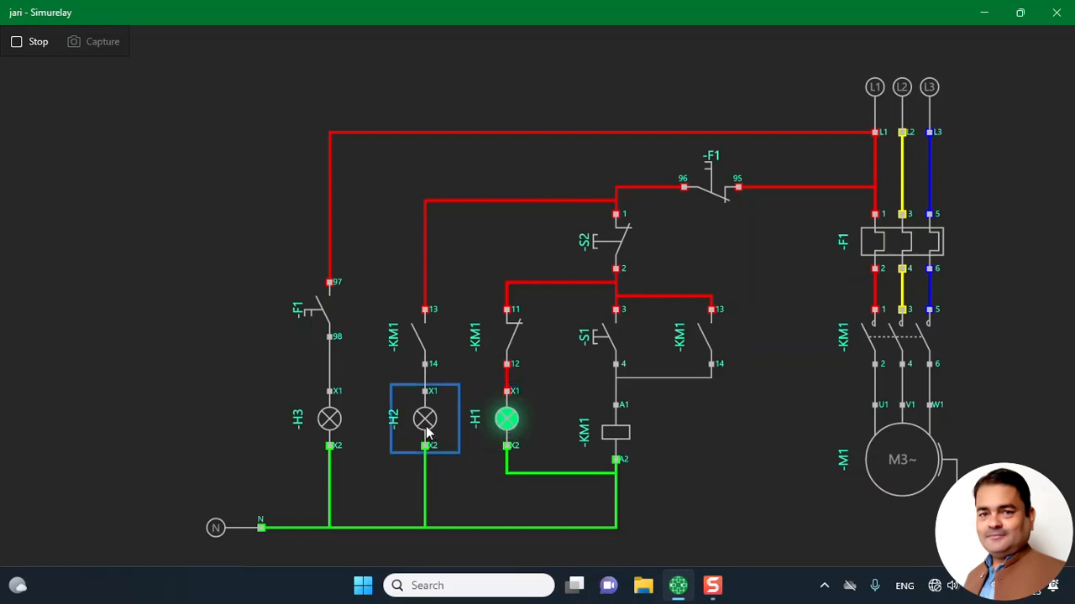
pyautogui.click(594, 351)
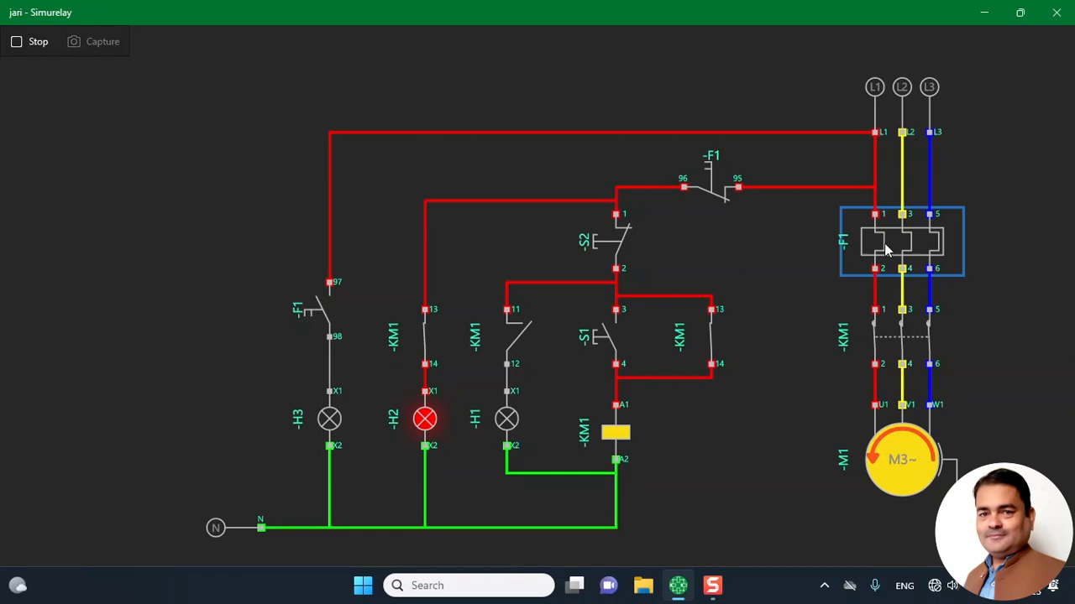
pyautogui.click(897, 249)
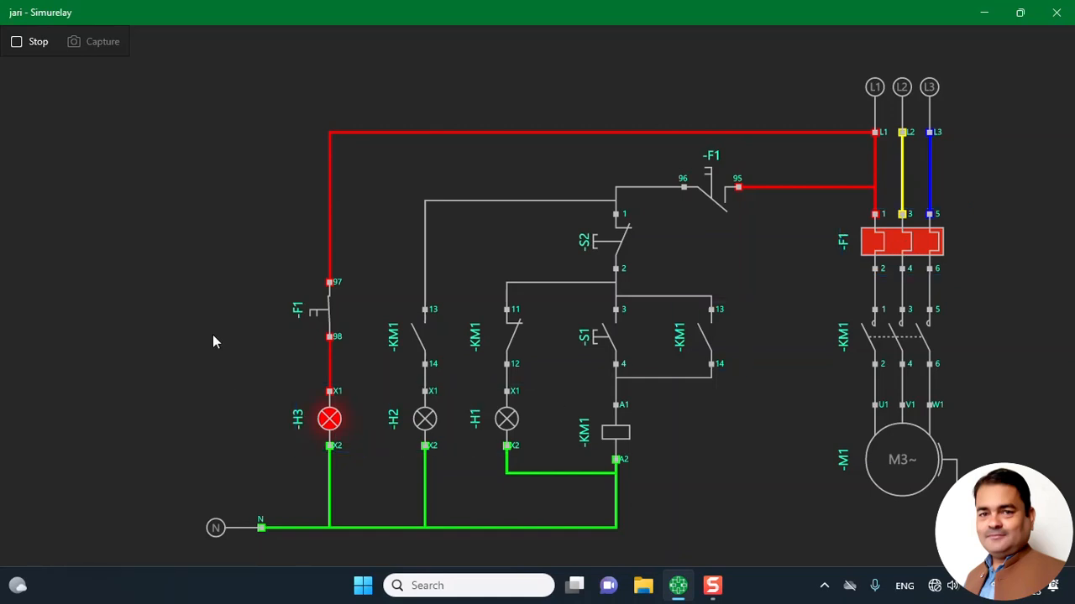
pyautogui.click(31, 42)
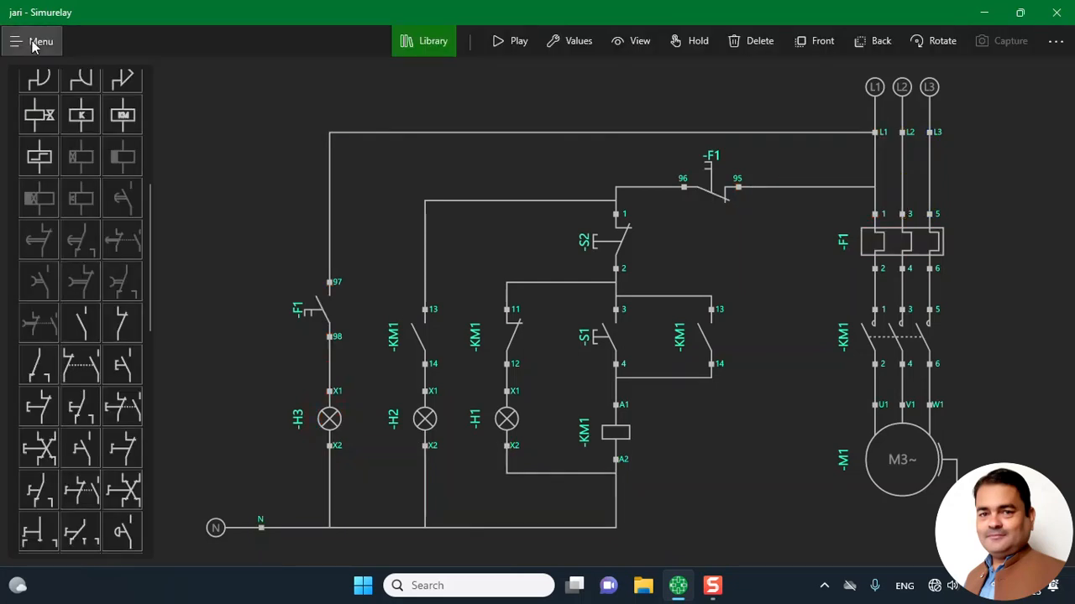
# Change the colour of lamp H3 to blue
pyautogui.click(336, 425)
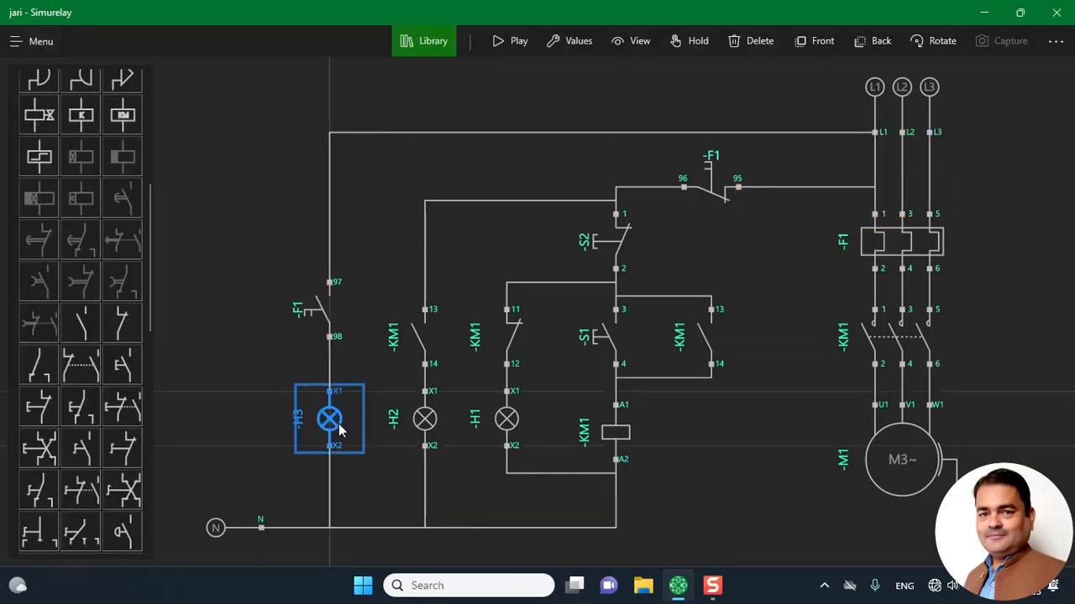
pyautogui.click(561, 44)
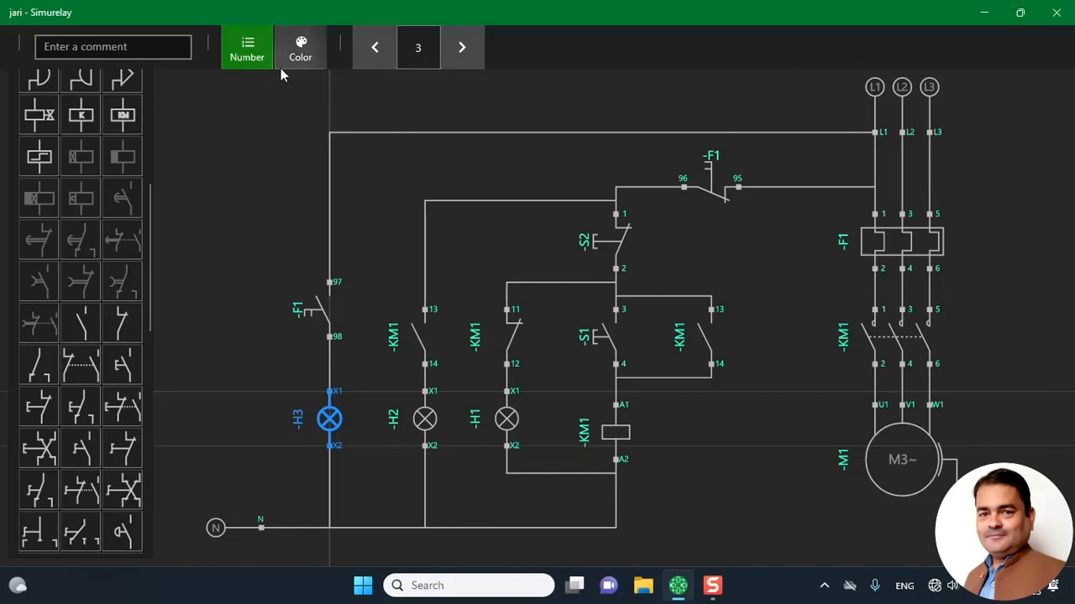
pyautogui.click(301, 51)
pyautogui.click(457, 52)
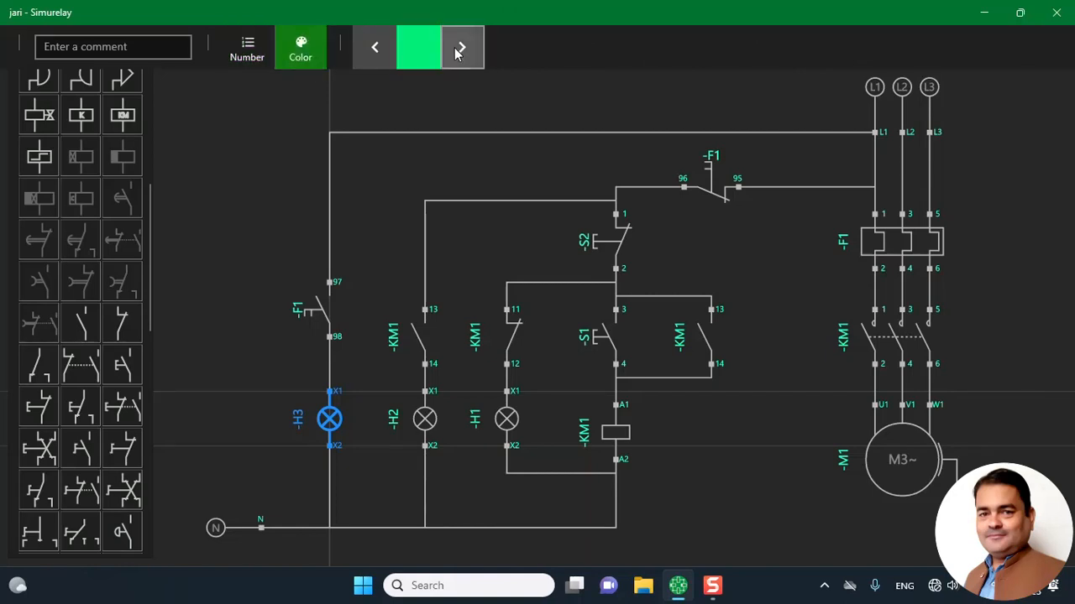
pyautogui.click(457, 53)
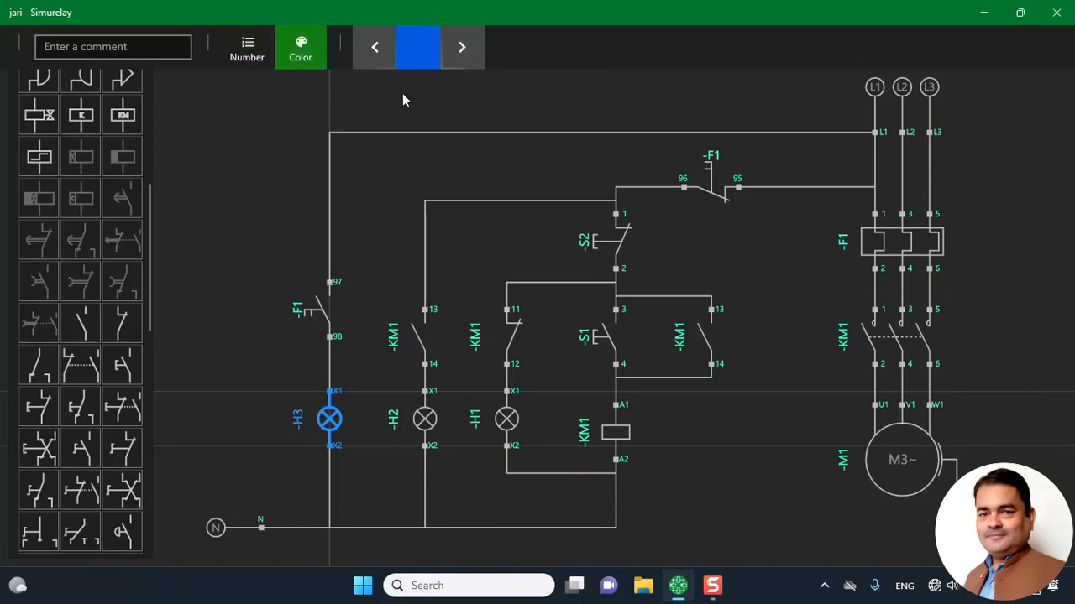
pyautogui.click(250, 197)
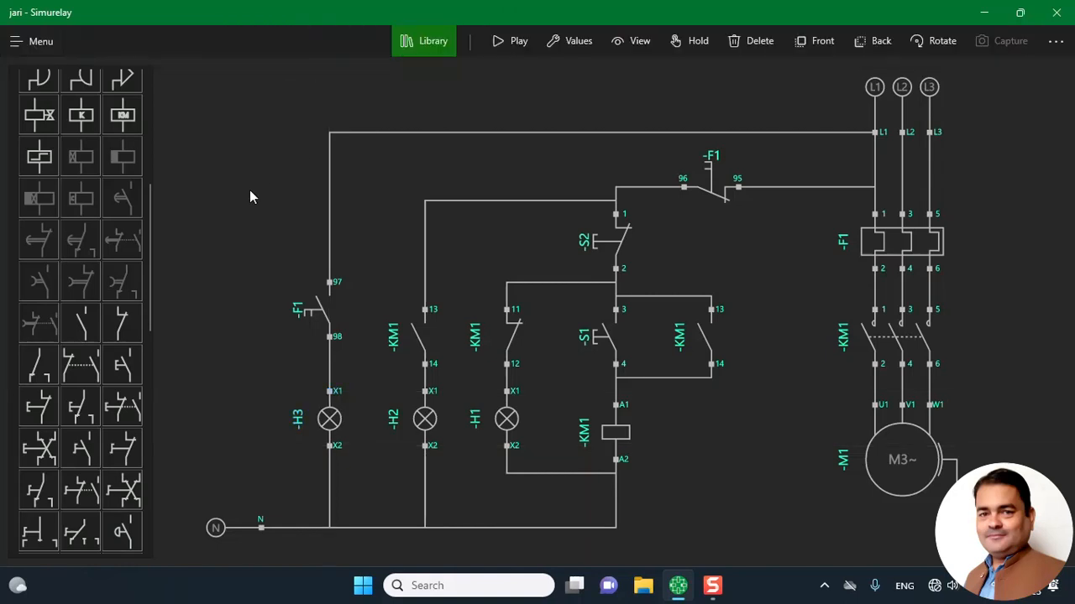
# Simulate the circuit again, starting the motor with S1 and tripping overload relay F1 to check the recoloured lamp H3
pyautogui.click(513, 42)
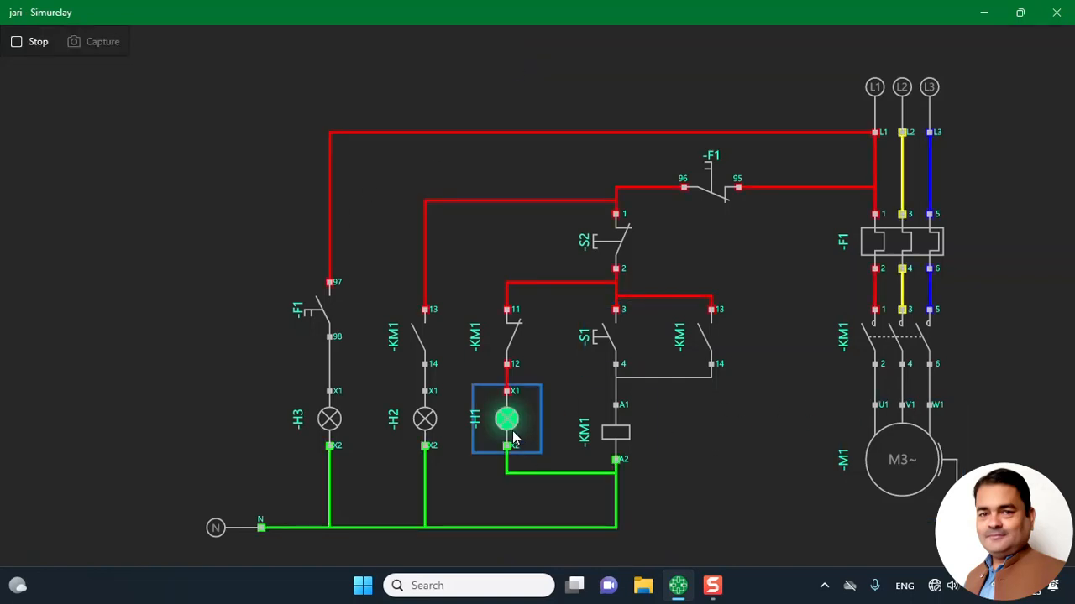
pyautogui.click(599, 337)
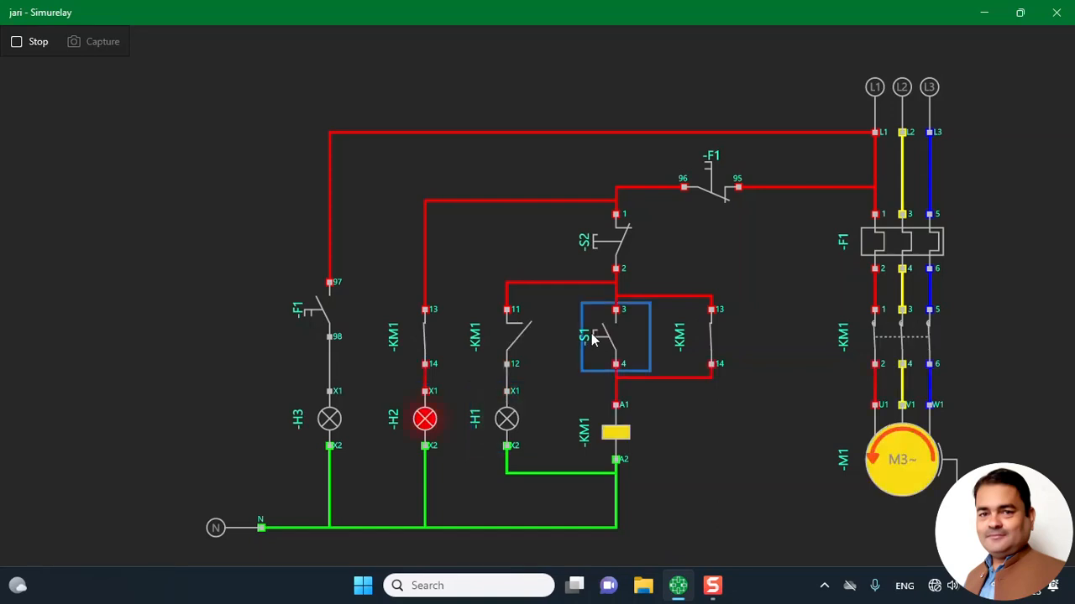
pyautogui.click(897, 245)
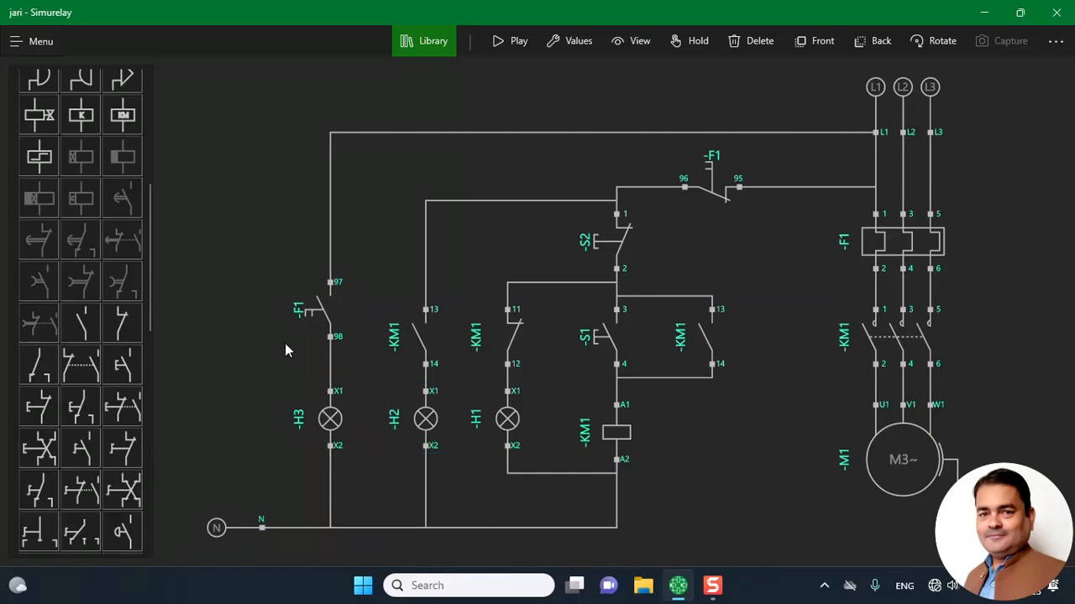
# Add the text label "Contactor Coil" beside the KM1 coil
pyautogui.moveTo(147, 278); pyautogui.dragTo(148, 132)
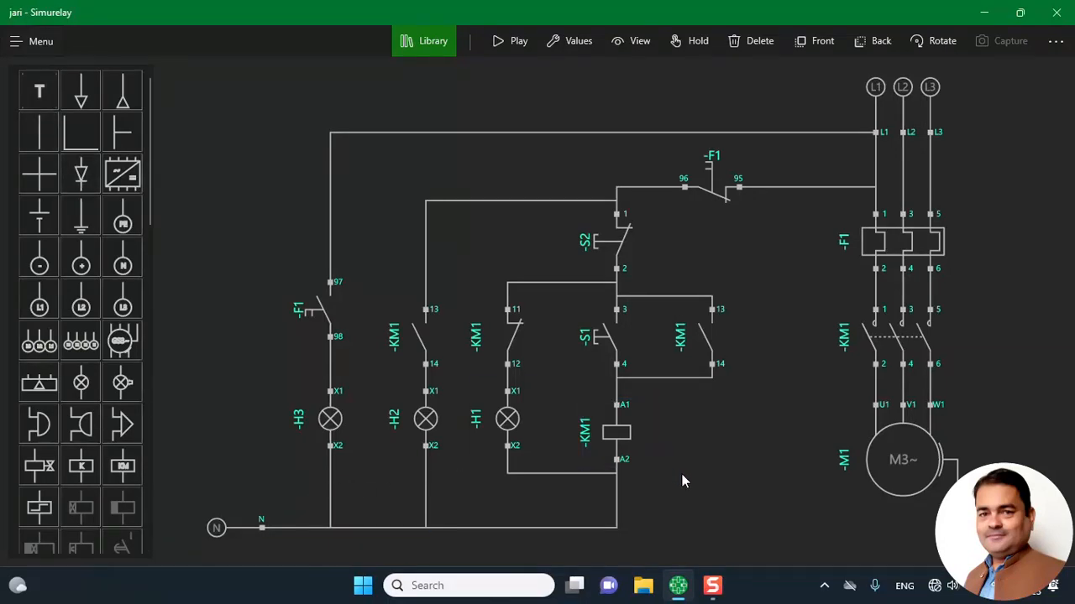
pyautogui.click(38, 95)
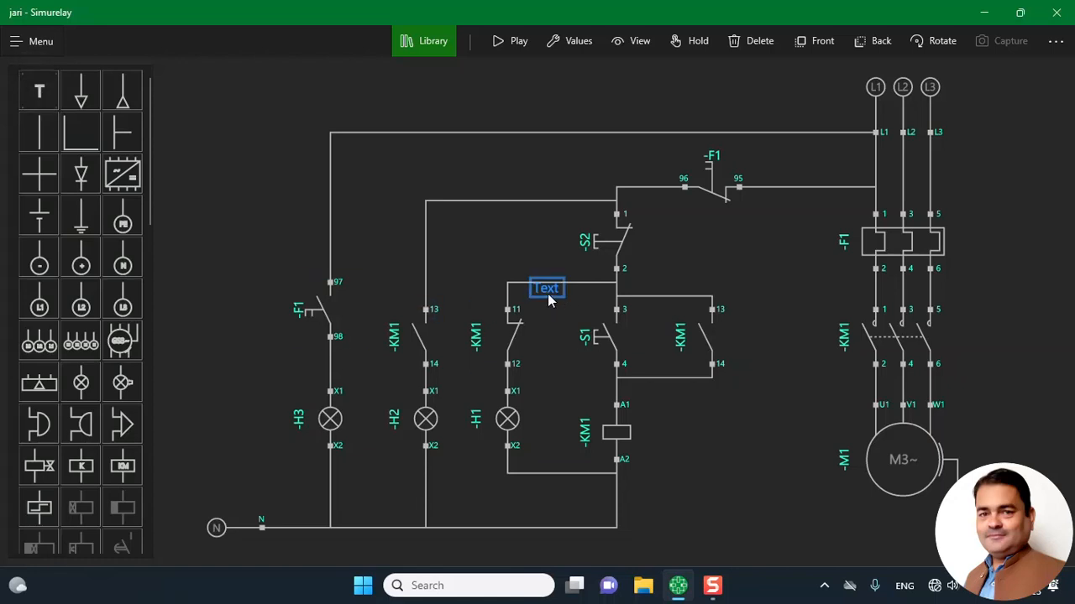
pyautogui.moveTo(548, 290); pyautogui.dragTo(659, 436)
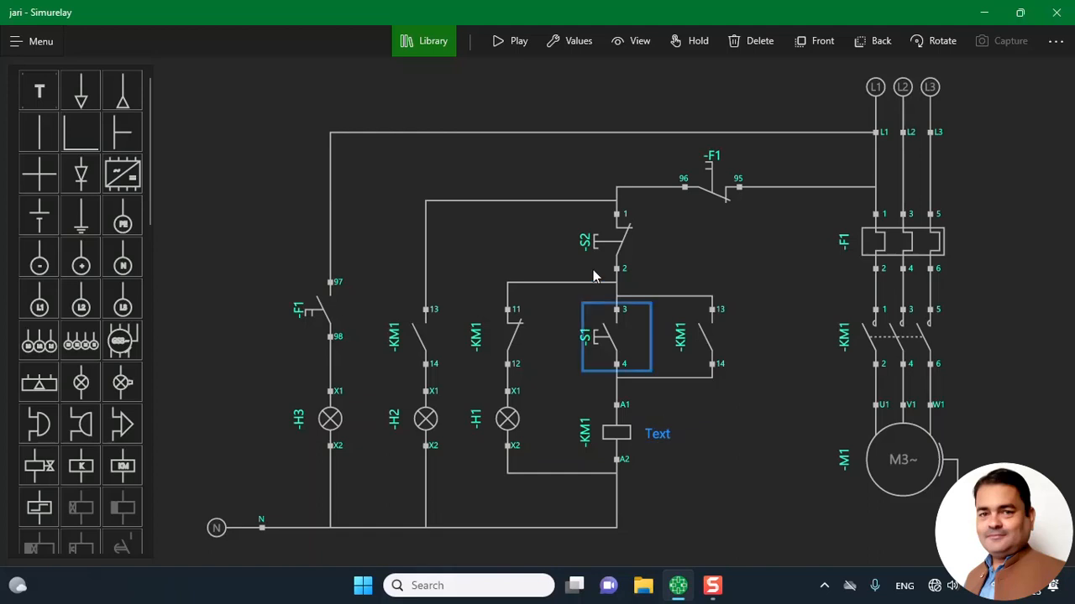
pyautogui.click(570, 41)
pyautogui.click(90, 47)
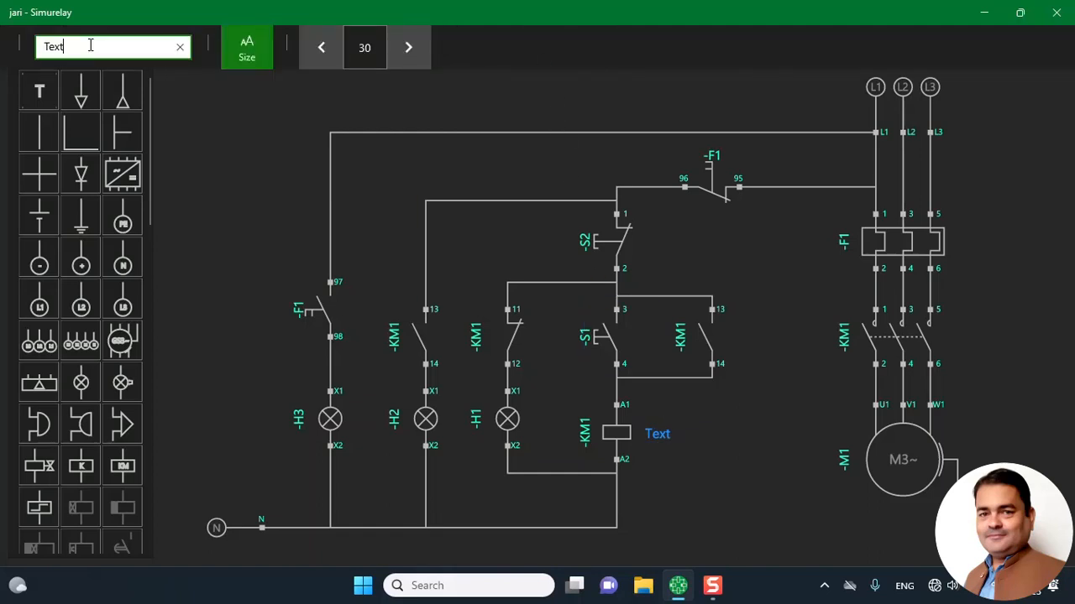
pyautogui.press('BackSpace')
pyautogui.press('BackSpace')
pyautogui.press('BackSpace')
pyautogui.write('Contactor Coil')
pyautogui.press('Return')
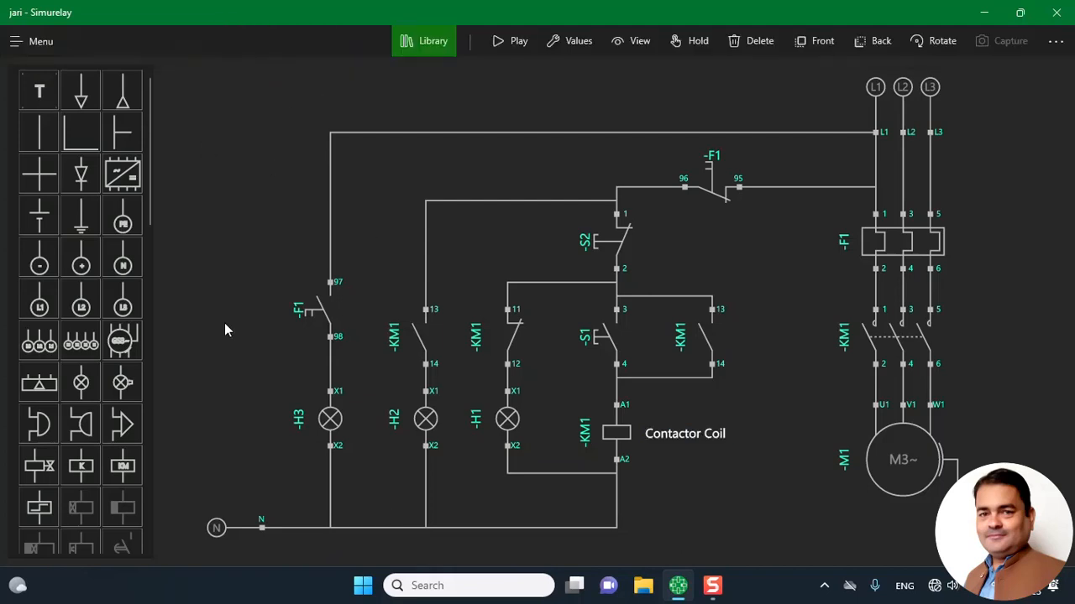
# Add the text label "Overload Relay" beside relay F1 in the power circuit
pyautogui.moveTo(42, 96); pyautogui.dragTo(972, 243)
pyautogui.doubleClick(971, 242)
pyautogui.click(105, 47)
pyautogui.press('BackSpace')
pyautogui.press('BackSpace')
pyautogui.press('BackSpace')
pyautogui.press('BackSpace')
pyautogui.write('Overload Relay')
pyautogui.press('Return')
# Add the text label "MC power contacts" beside the three-pole KM1 contacts above the motor
pyautogui.moveTo(39, 91); pyautogui.dragTo(967, 337)
pyautogui.click(588, 52)
pyautogui.write('MC power contacts')
pyautogui.press('Return')
# Add the text label "OFF" beside lamp H1
pyautogui.click(40, 95)
pyautogui.moveTo(550, 296); pyautogui.dragTo(549, 426)
pyautogui.click(571, 42)
pyautogui.moveTo(84, 48); pyautogui.dragTo(33, 57)
pyautogui.write('OFF')
pyautogui.moveTo(553, 425); pyautogui.dragTo(547, 426)
# Add the text label "ON" beside lamp H2
pyautogui.click(40, 92)
pyautogui.moveTo(549, 296); pyautogui.dragTo(449, 442)
pyautogui.click(570, 42)
pyautogui.write('ON')
pyautogui.click(448, 451)
# Add the text label "Trip" beside lamp H3
pyautogui.click(40, 92)
pyautogui.moveTo(549, 295); pyautogui.dragTo(358, 428)
pyautogui.click(571, 42)
pyautogui.write('Trip')
pyautogui.moveTo(542, 201); pyautogui.dragTo(543, 192)
pyautogui.click(549, 245)
# Add the text label "OFF Push button" beside pushbutton S2
pyautogui.click(39, 93)
pyautogui.moveTo(549, 295); pyautogui.dragTo(636, 338)
pyautogui.click(571, 42)
pyautogui.write('OFF Push button')
# Add the text label "ON" beside pushbutton S1
pyautogui.click(39, 92)
pyautogui.click(573, 49)
pyautogui.moveTo(88, 48); pyautogui.dragTo(35, 49)
pyautogui.write('ON')
pyautogui.click(304, 118)
# Replace lamp H1's lower wire with one running to N, and lower the F1 contact above H3 level with the KM1 contacts
pyautogui.click(559, 474)
pyautogui.click(751, 42)
pyautogui.click(507, 445)
pyautogui.click(262, 528)
pyautogui.moveTo(328, 321); pyautogui.dragTo(328, 349)
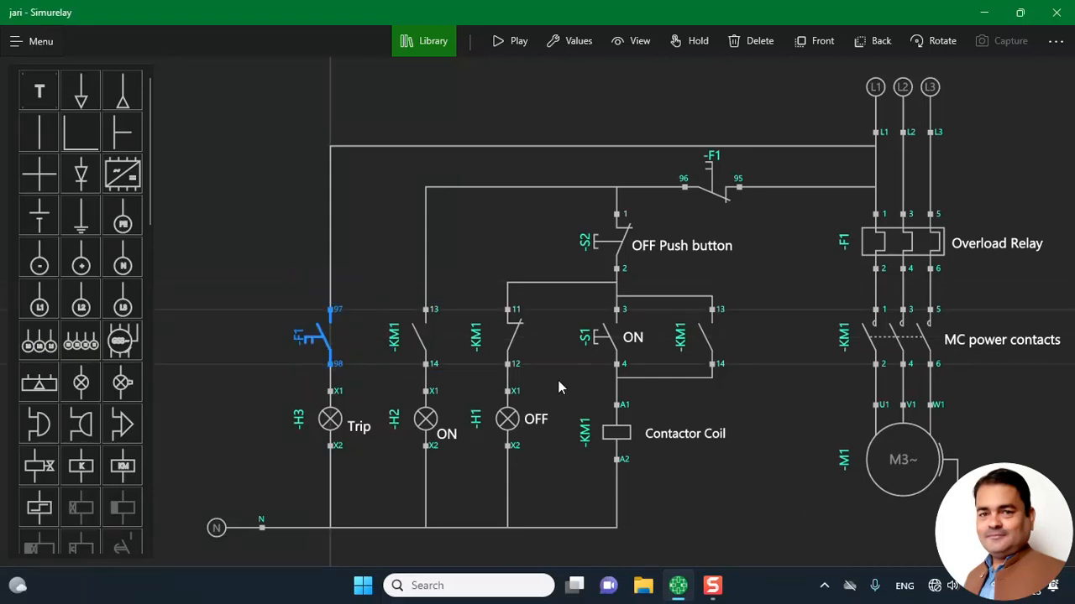
pyautogui.moveTo(671, 434); pyautogui.dragTo(666, 433)
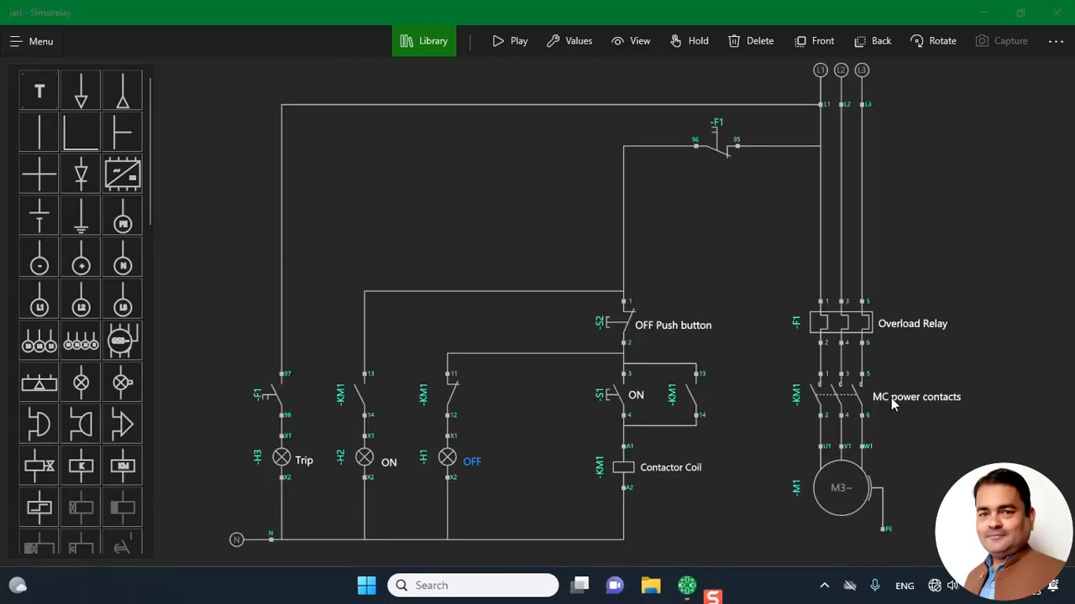